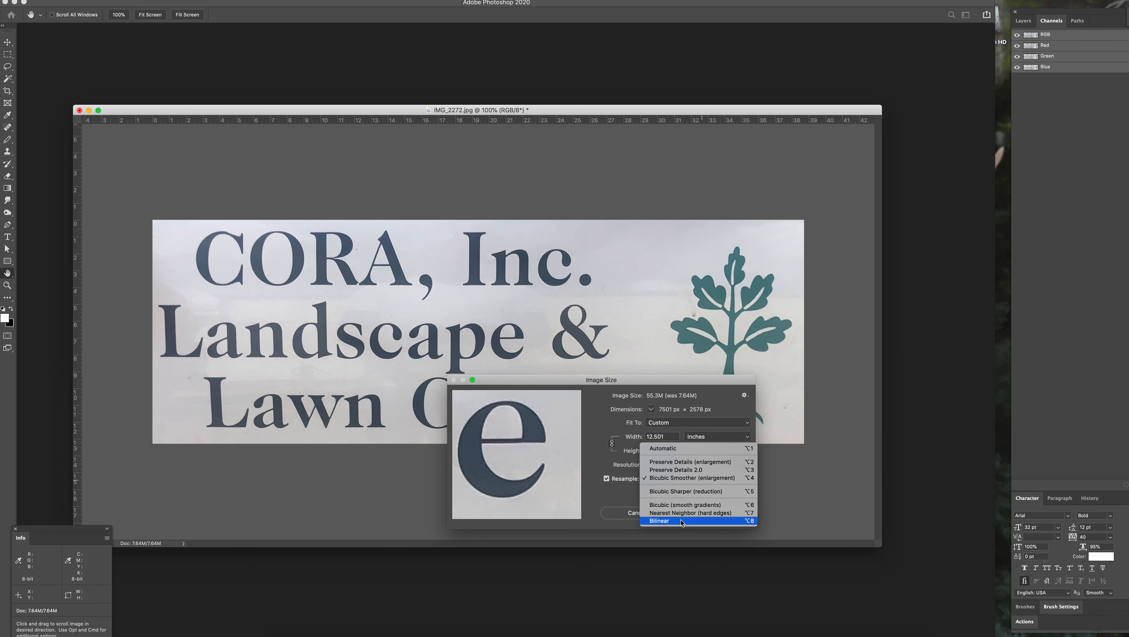
# Step: Apply the enlargement of the image to 7501 × 2578 px with Bicubic Smoother (enlargement) resampling
pyautogui.click(610, 501)
pyautogui.click(714, 515)
pyautogui.press('z')
pyautogui.keyDown('alt'); pyautogui.click(629, 349); pyautogui.keyUp('alt')
pyautogui.keyDown('alt'); pyautogui.click(629, 349); pyautogui.keyUp('alt')
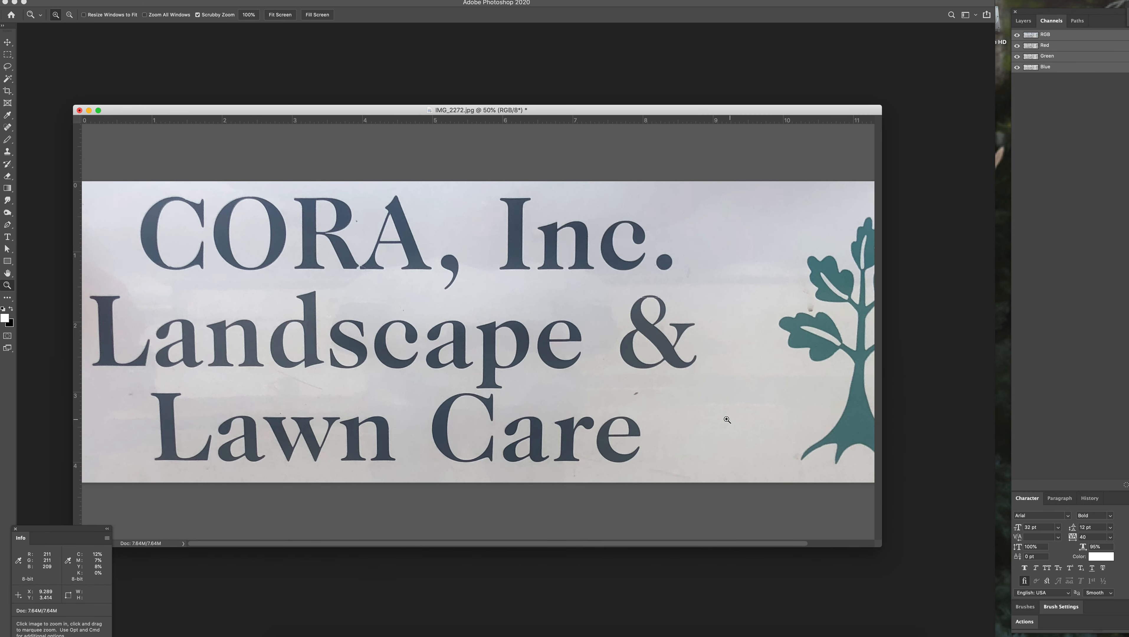
# Step: Enlarge the document window to show the whole image, and select the tree artwork with a full-height rectangular marquee
pyautogui.moveTo(881, 546); pyautogui.dragTo(992, 597)
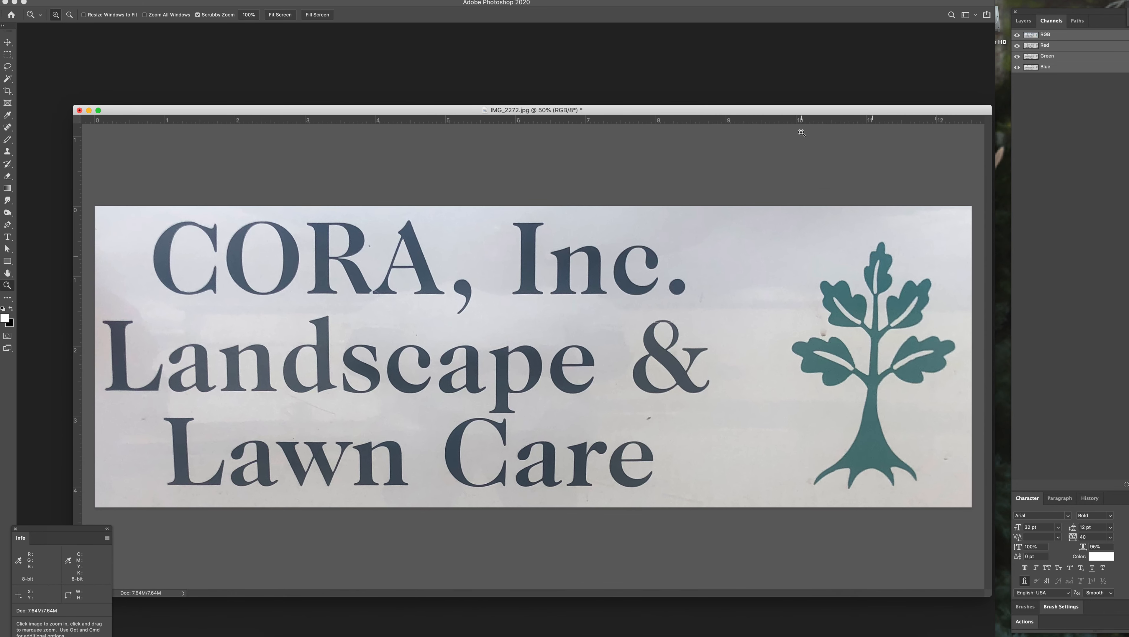
pyautogui.moveTo(797, 111); pyautogui.dragTo(748, 106)
pyautogui.press('m')
pyautogui.moveTo(731, 195); pyautogui.dragTo(966, 537)
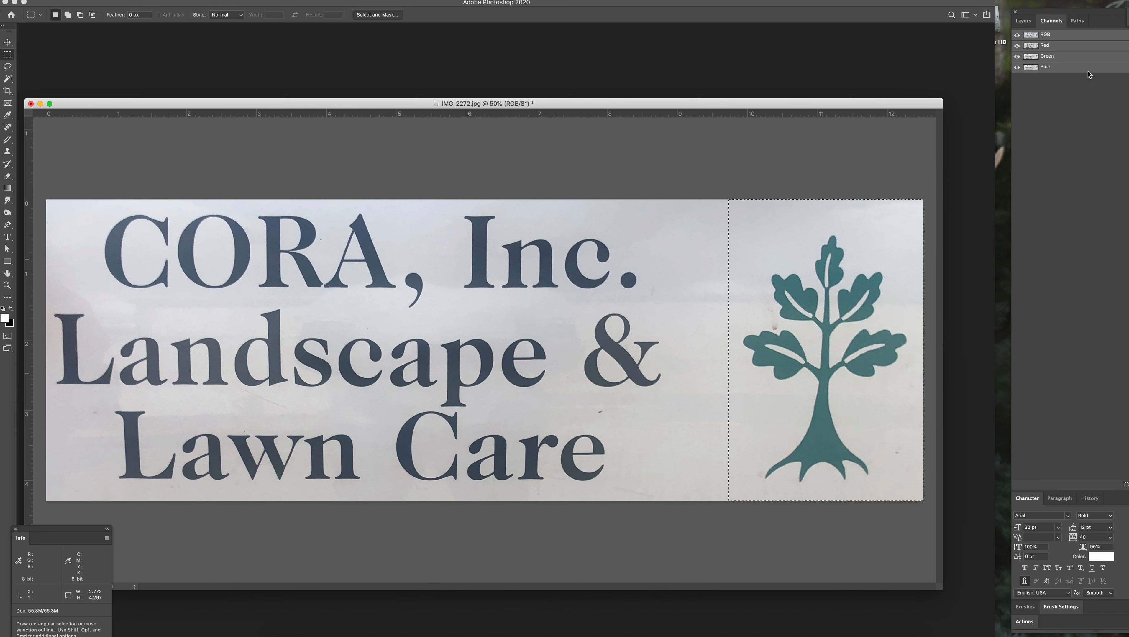
pyautogui.moveTo(1077, 12); pyautogui.dragTo(1018, 1)
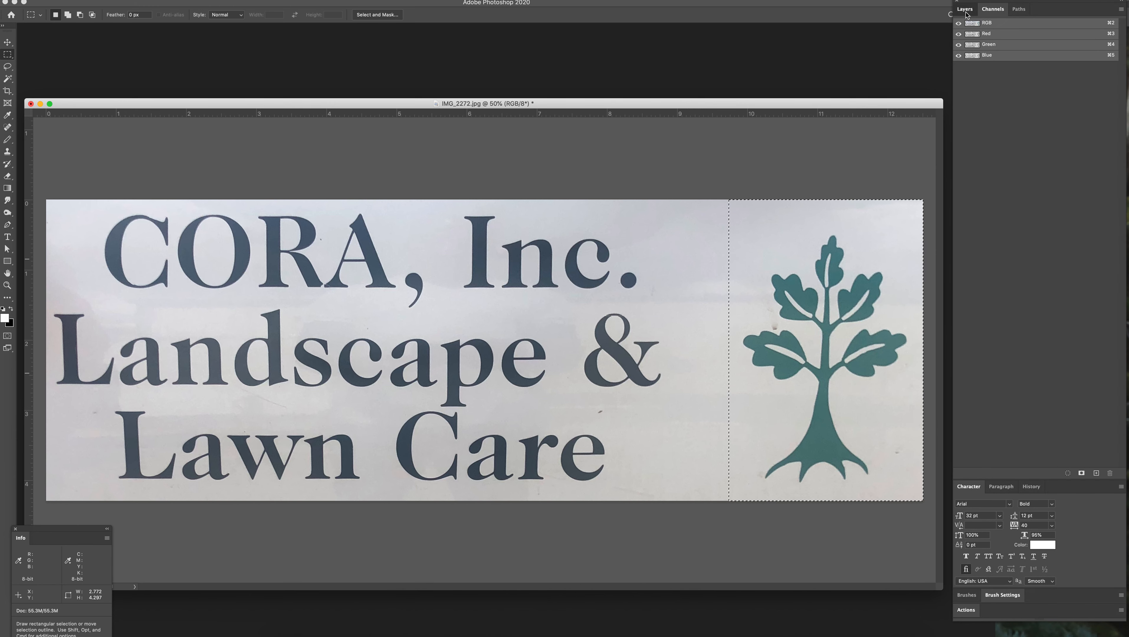
pyautogui.click(969, 11)
pyautogui.doubleClick(981, 65)
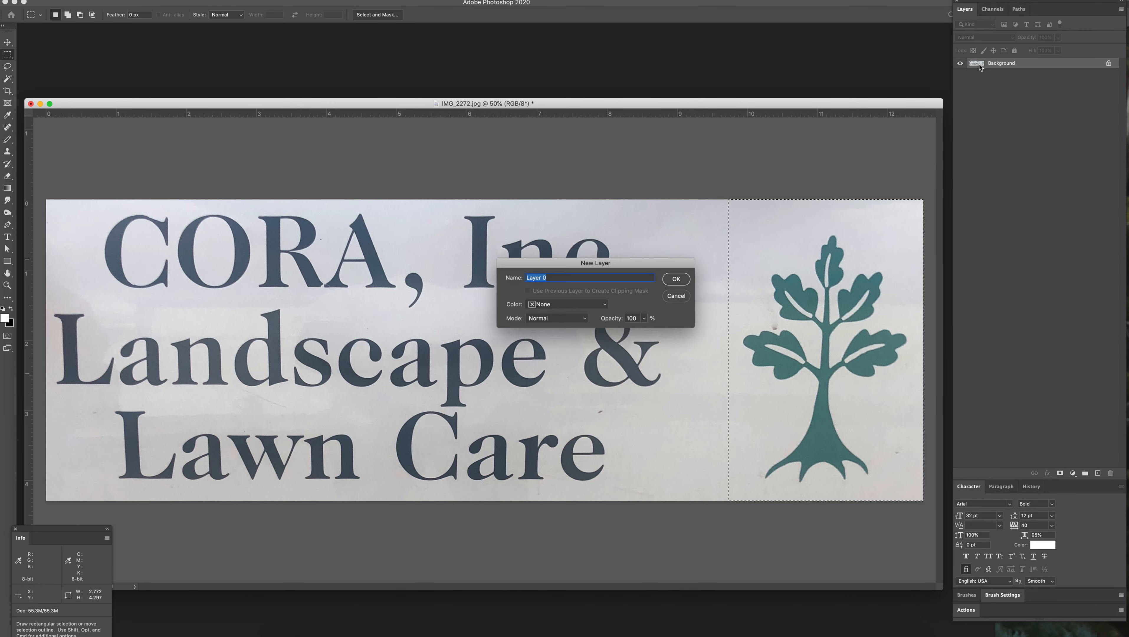
pyautogui.click(676, 297)
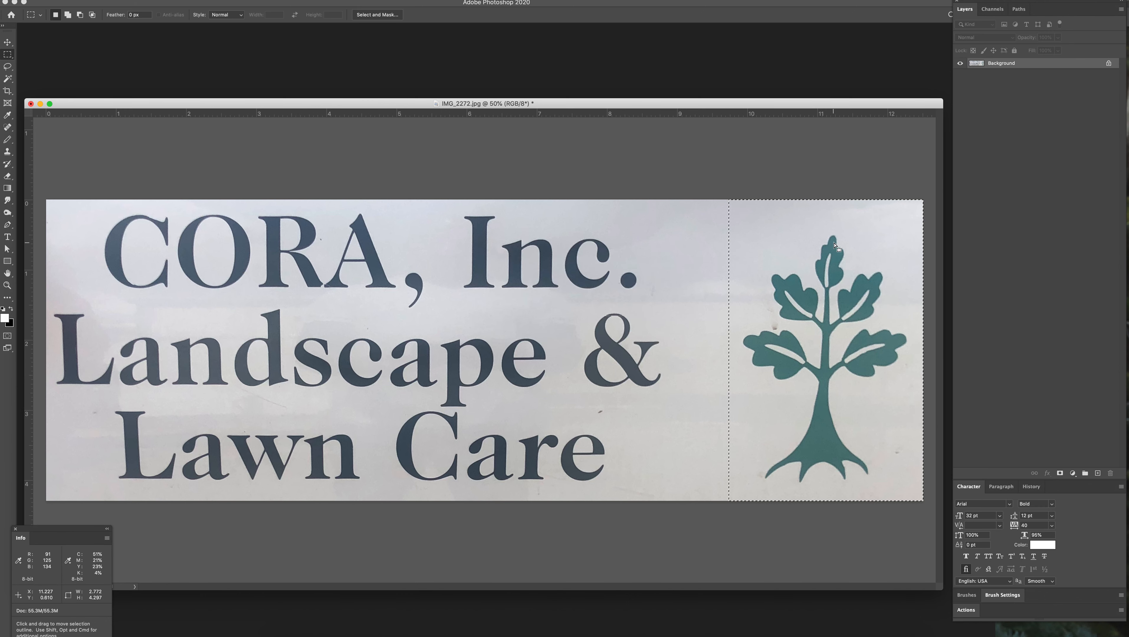
# Step: Copy the selected tree artwork into a new alpha channel
pyautogui.click(993, 10)
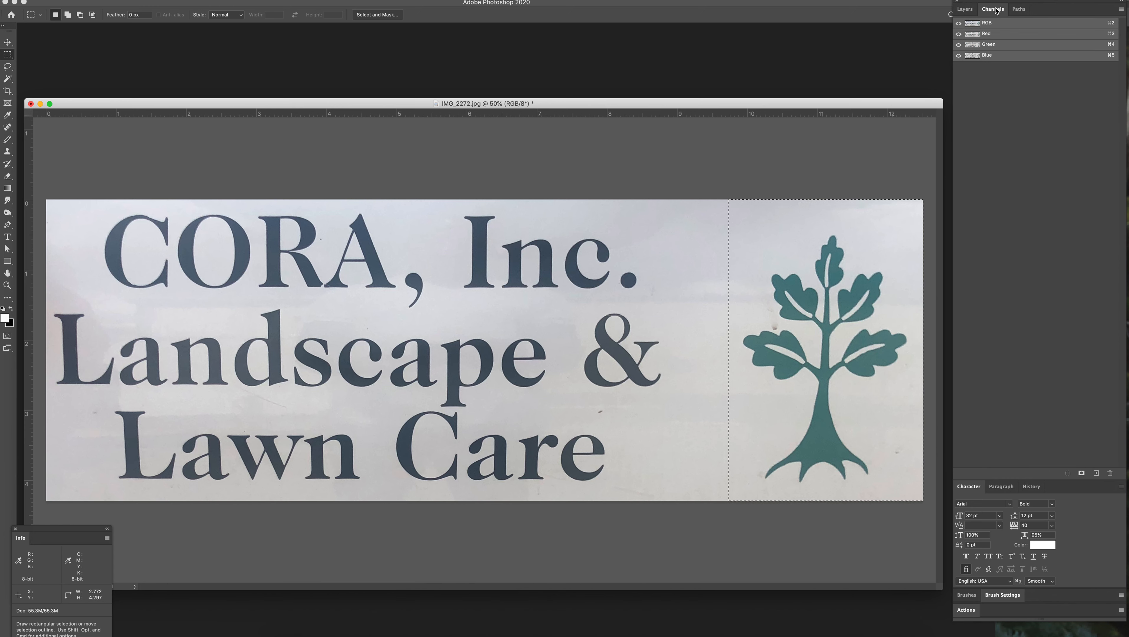
pyautogui.click(966, 9)
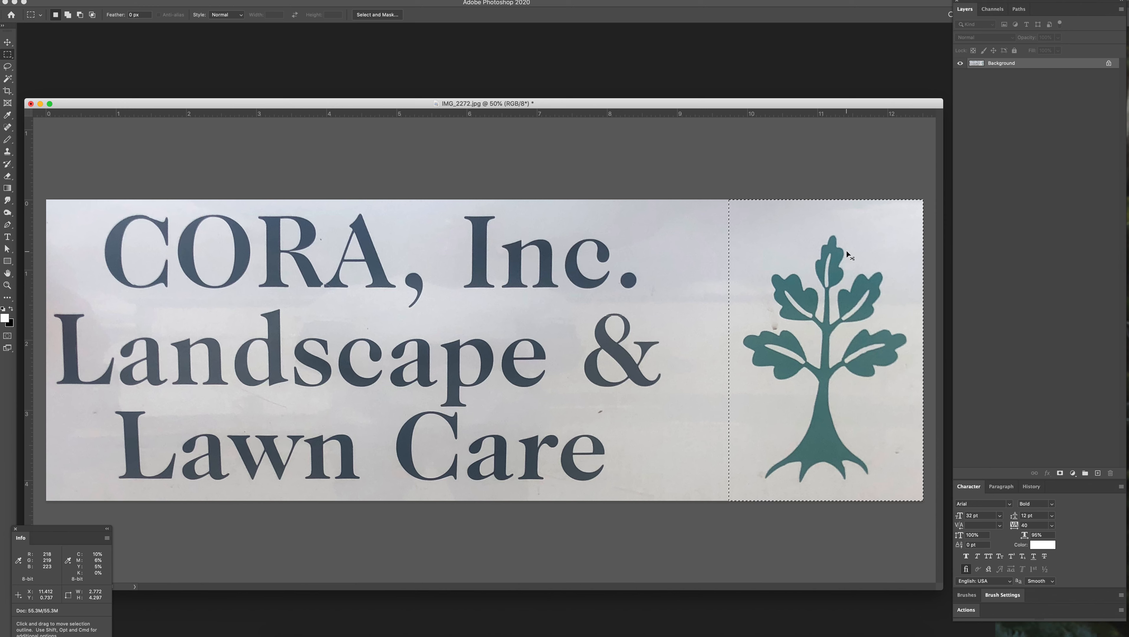
pyautogui.click(993, 9)
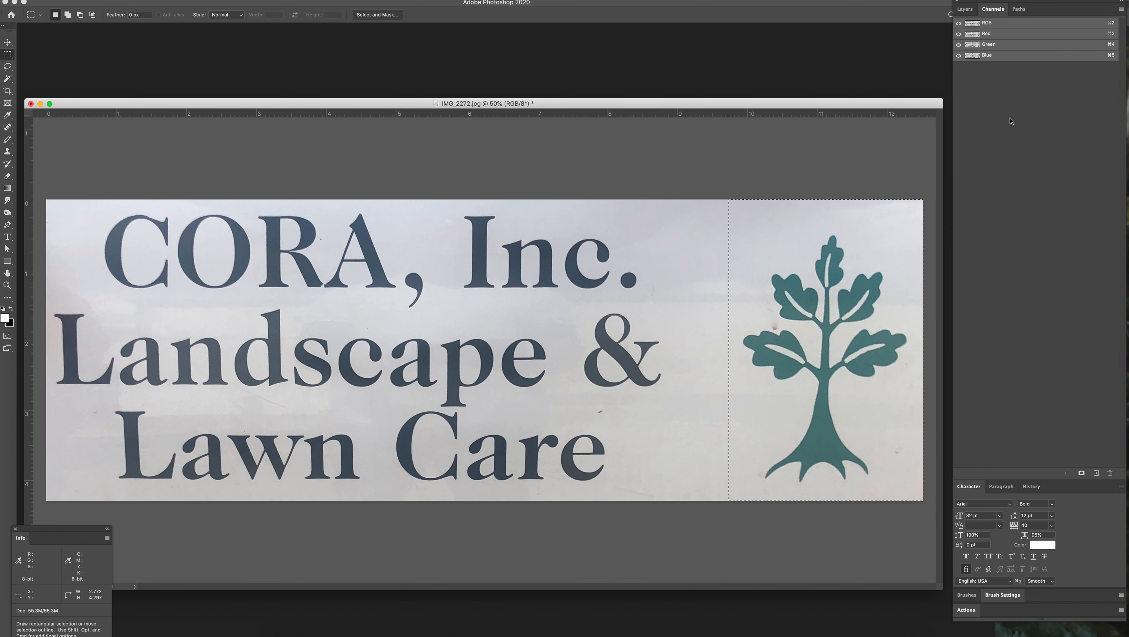
pyautogui.click(1097, 474)
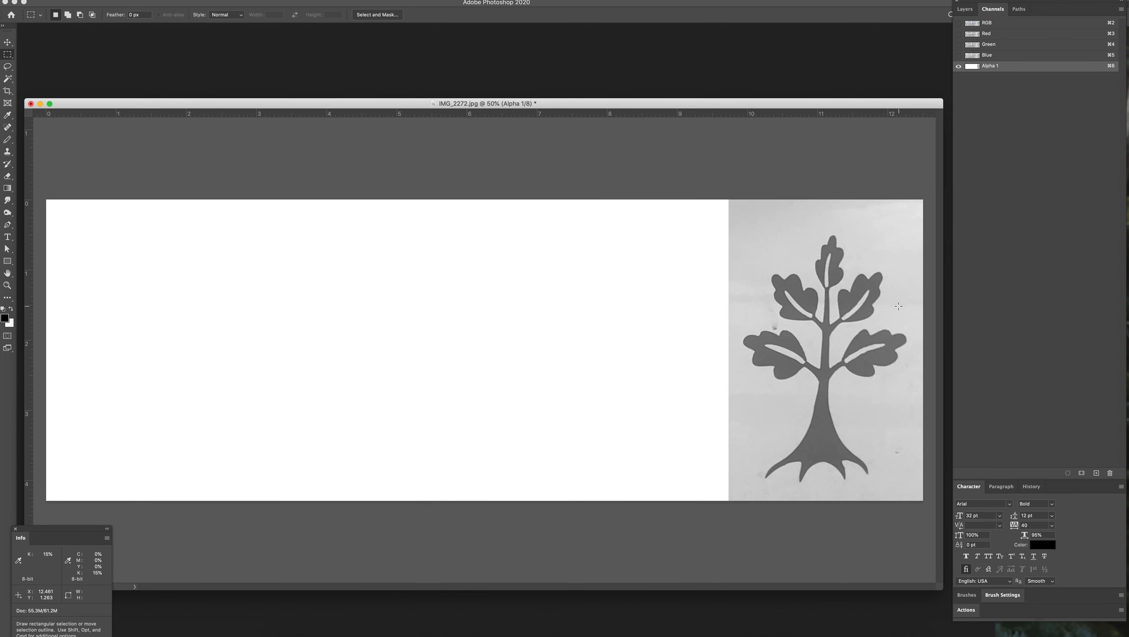
# Step: Start a Levels adjustment on the alpha channel and raise its black input level to 86, checking the upper leaves
pyautogui.press('z')
pyautogui.click(899, 355)
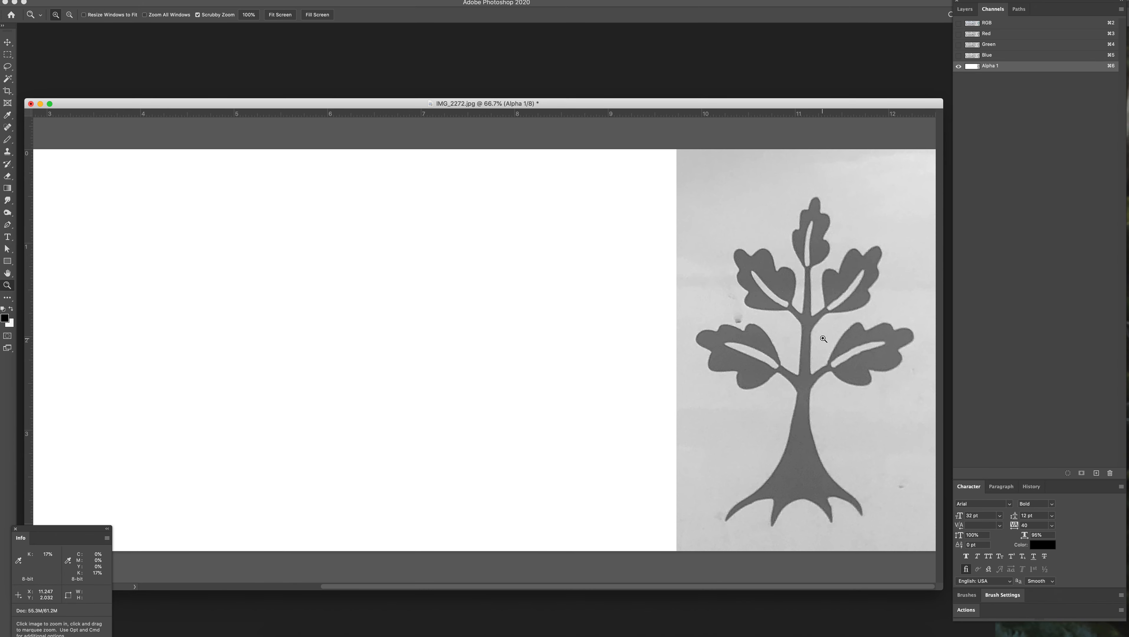
pyautogui.press('super+l')
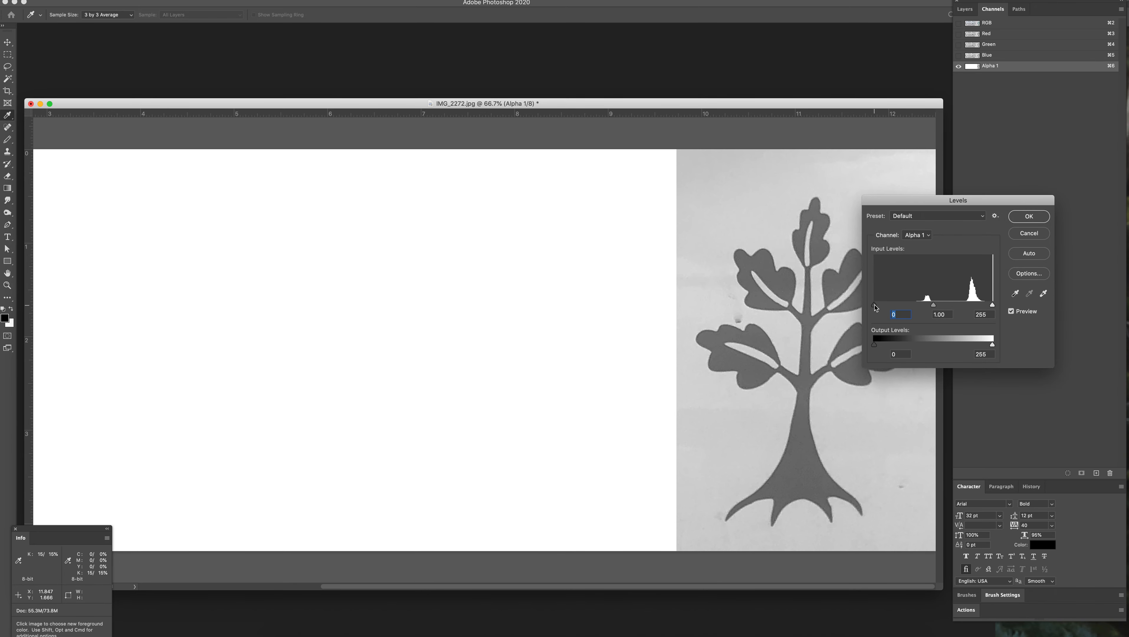
pyautogui.moveTo(876, 308); pyautogui.dragTo(949, 306)
pyautogui.press('super+plus')
pyautogui.press('super+plus')
pyautogui.press('space')
pyautogui.moveTo(791, 428); pyautogui.dragTo(6, 385)
pyautogui.moveTo(505, 237); pyautogui.dragTo(413, 387)
pyautogui.moveTo(530, 330); pyautogui.dragTo(514, 398)
pyautogui.moveTo(948, 305); pyautogui.dragTo(914, 307)
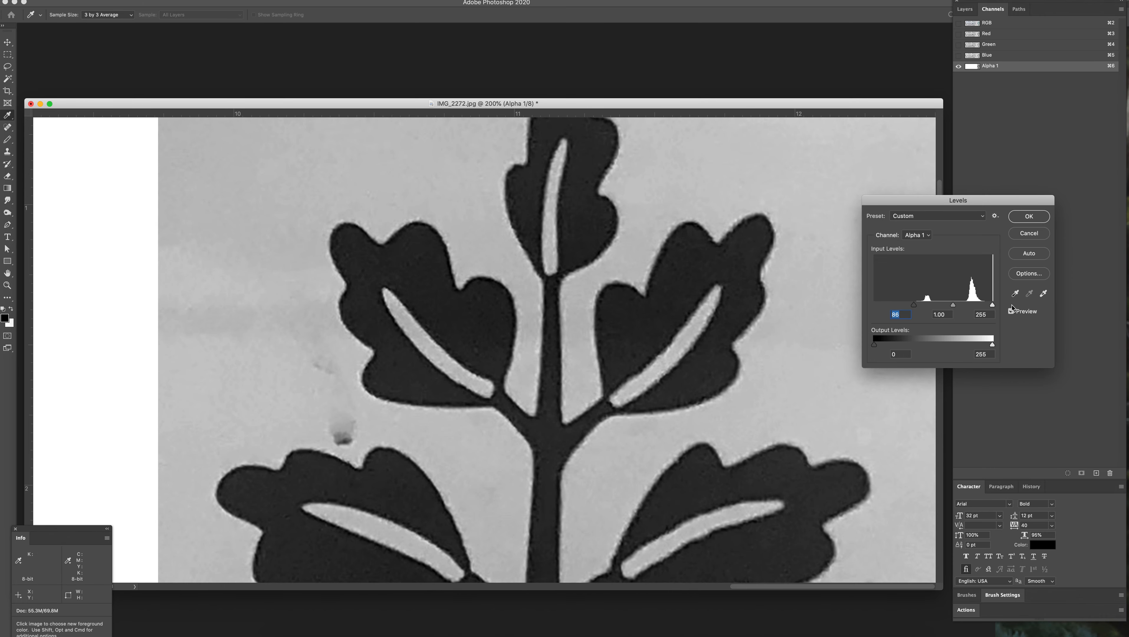
# Step: Set the alpha channel's input levels to 119 for black and 159 for white, and apply the Levels adjustment
pyautogui.click(993, 305)
pyautogui.moveTo(914, 306); pyautogui.dragTo(1079, 288)
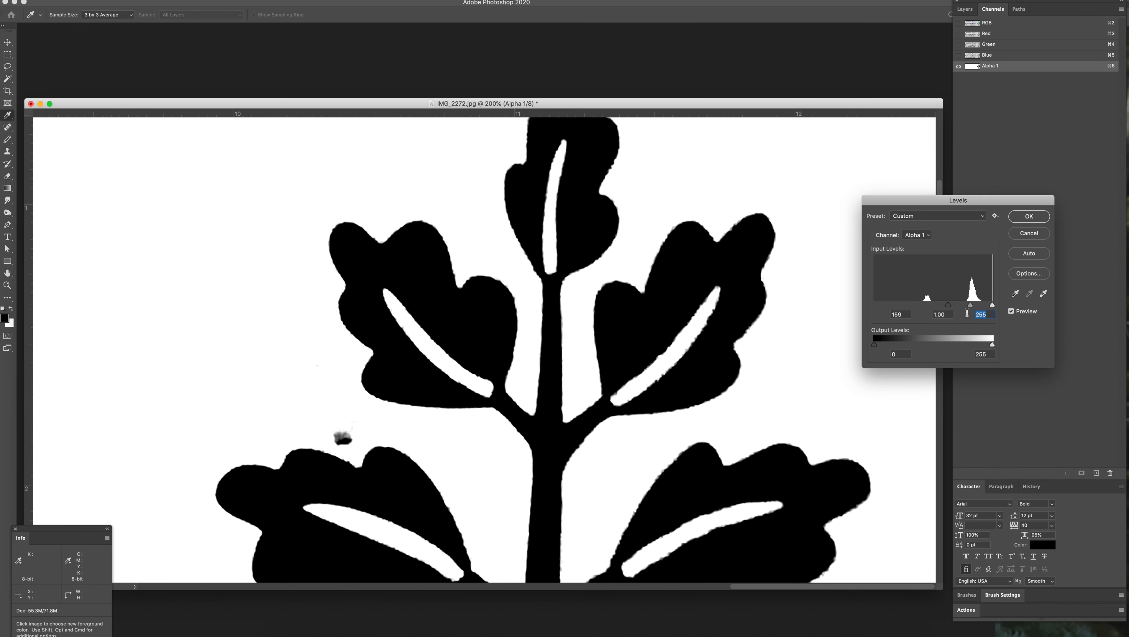
pyautogui.moveTo(949, 305); pyautogui.dragTo(924, 308)
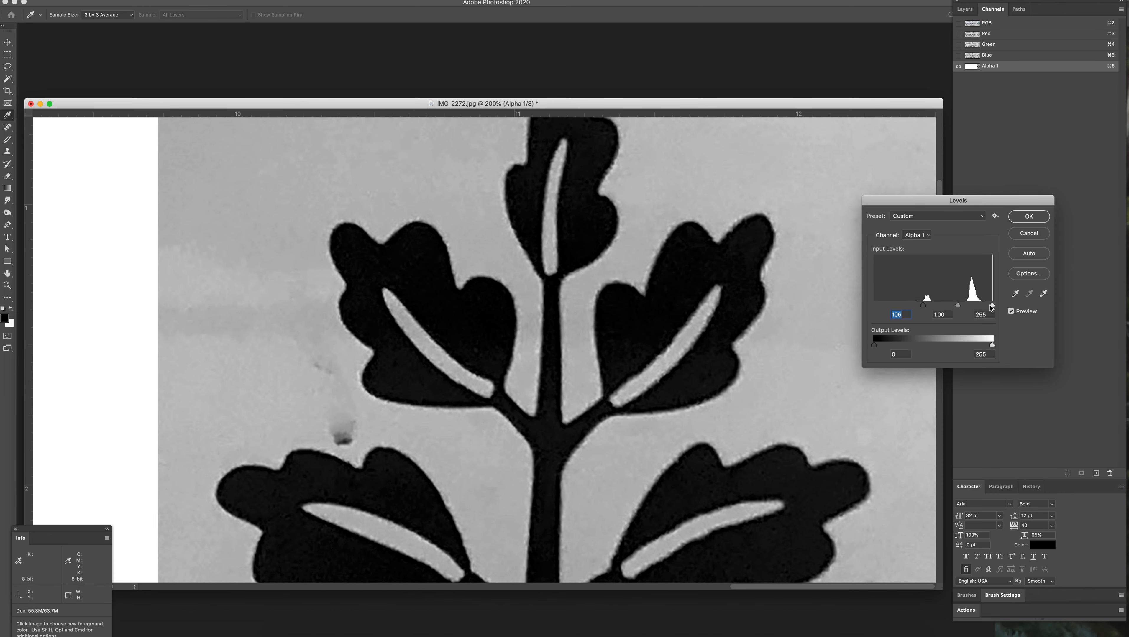
pyautogui.moveTo(993, 306); pyautogui.dragTo(931, 308)
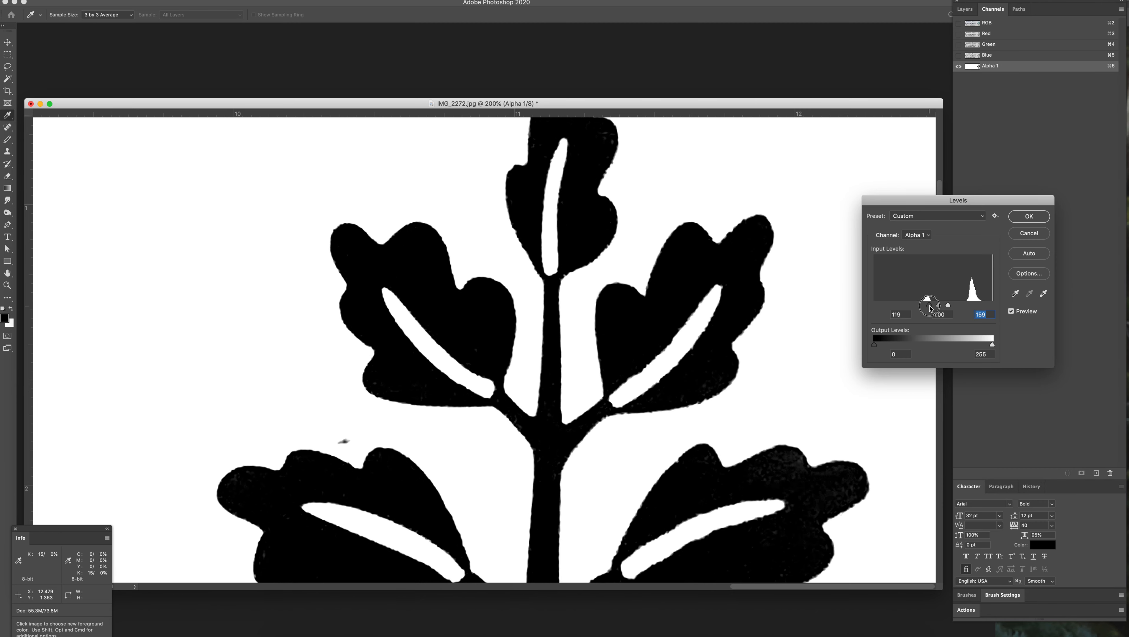
pyautogui.click(1029, 217)
# Step: Apply a second Levels adjustment to the alpha channel with the midtone input set to 1.72, checking the lower-right leaf
pyautogui.press('z')
pyautogui.moveTo(791, 487); pyautogui.dragTo(671, 295)
pyautogui.press('space')
pyautogui.moveTo(716, 405); pyautogui.dragTo(713, 327)
pyautogui.press('super+l')
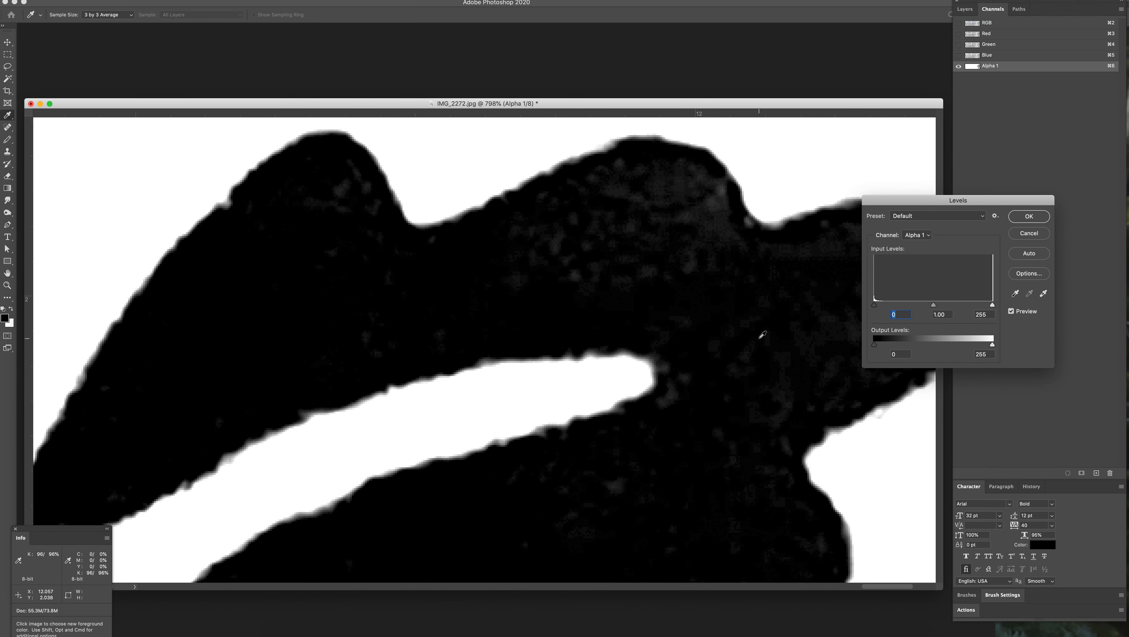
pyautogui.moveTo(934, 307); pyautogui.dragTo(910, 308)
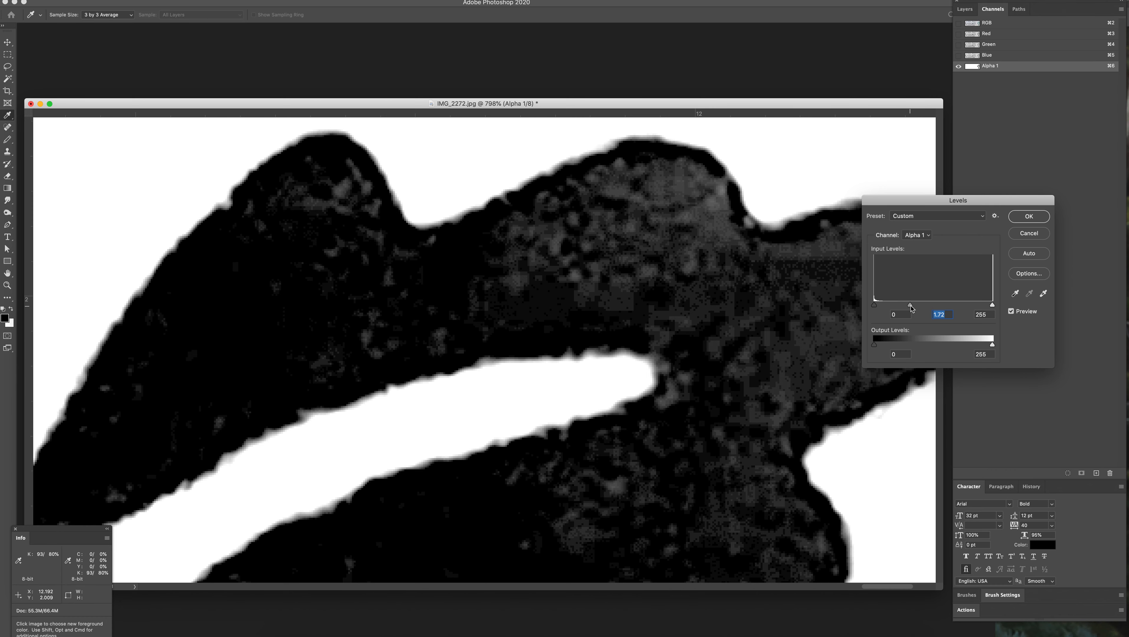
pyautogui.click(1029, 217)
# Step: Paint over the stray speck above the lower-left leaf in white with the Pencil tool
pyautogui.press('z')
pyautogui.moveTo(700, 429); pyautogui.dragTo(802, 419)
pyautogui.scroll(-5, 813, 473)
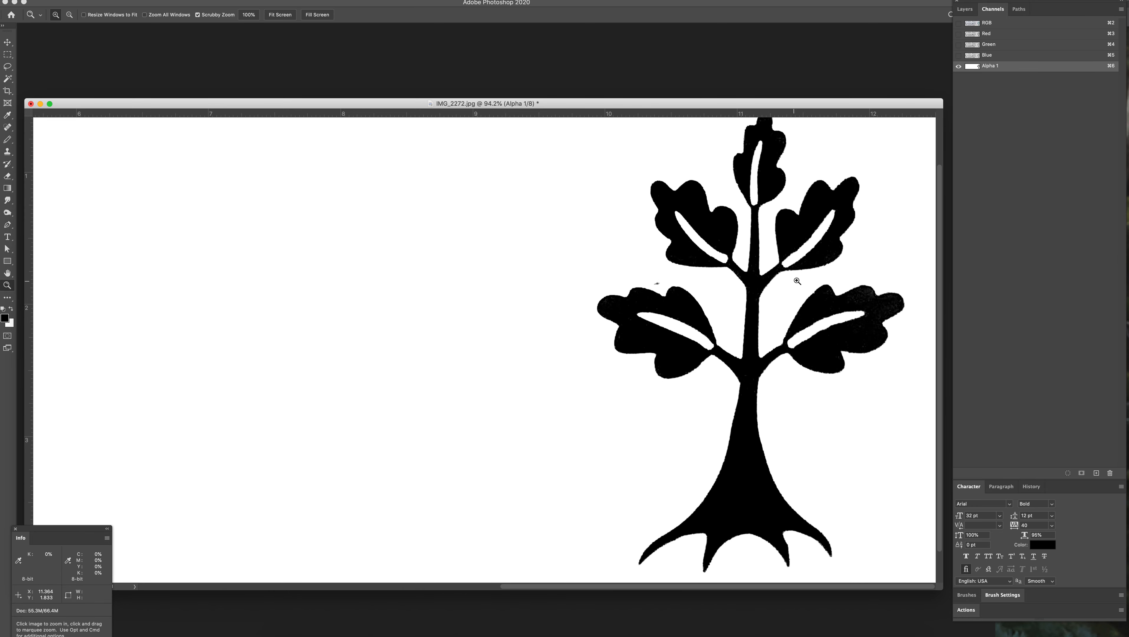
pyautogui.moveTo(663, 288); pyautogui.dragTo(728, 303)
pyautogui.press('b')
pyautogui.press('x')
pyautogui.moveTo(620, 275)
pyautogui.mouseDown()
pyautogui.moveTo(644, 263)
pyautogui.moveTo(593, 273)
pyautogui.mouseUp()
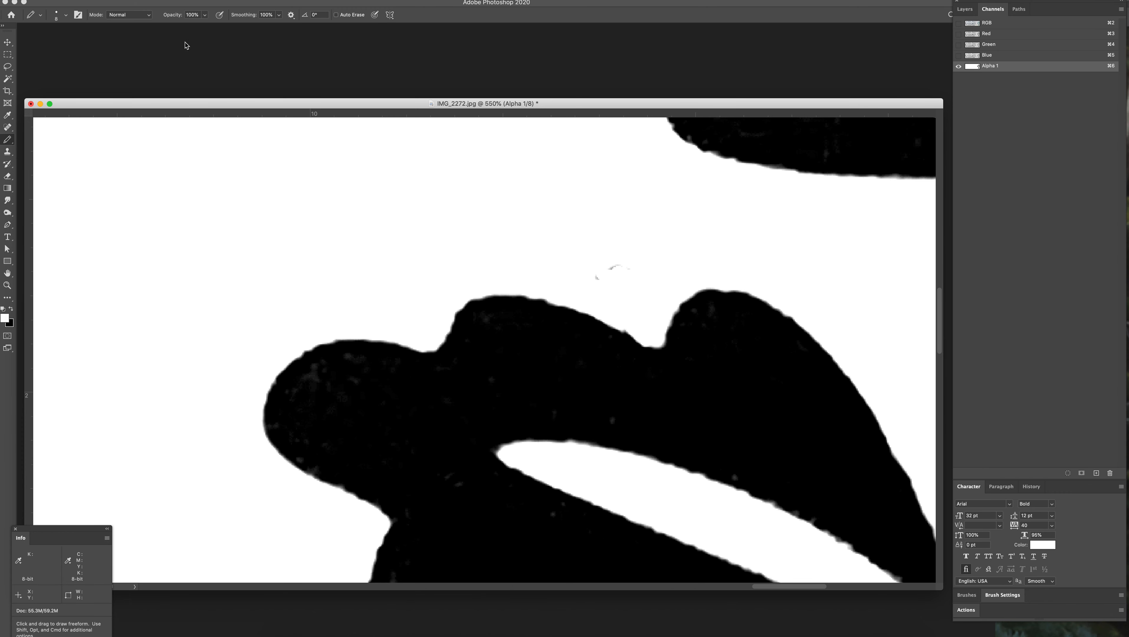
# Step: Lower the Pencil's smoothing to 11% and paint out the remaining marks above the lower-left leaf in white
pyautogui.click(279, 16)
pyautogui.moveTo(277, 27); pyautogui.dragTo(238, 25)
pyautogui.click(586, 275)
pyautogui.moveTo(586, 275)
pyautogui.mouseDown()
pyautogui.moveTo(633, 260)
pyautogui.moveTo(601, 261)
pyautogui.mouseUp()
pyautogui.press('space')
pyautogui.moveTo(598, 410)
pyautogui.mouseDown()
pyautogui.moveTo(461, 298)
pyautogui.moveTo(454, 275)
pyautogui.mouseUp()
pyautogui.press(']')
pyautogui.press(']')
pyautogui.press(']')
pyautogui.press(']')
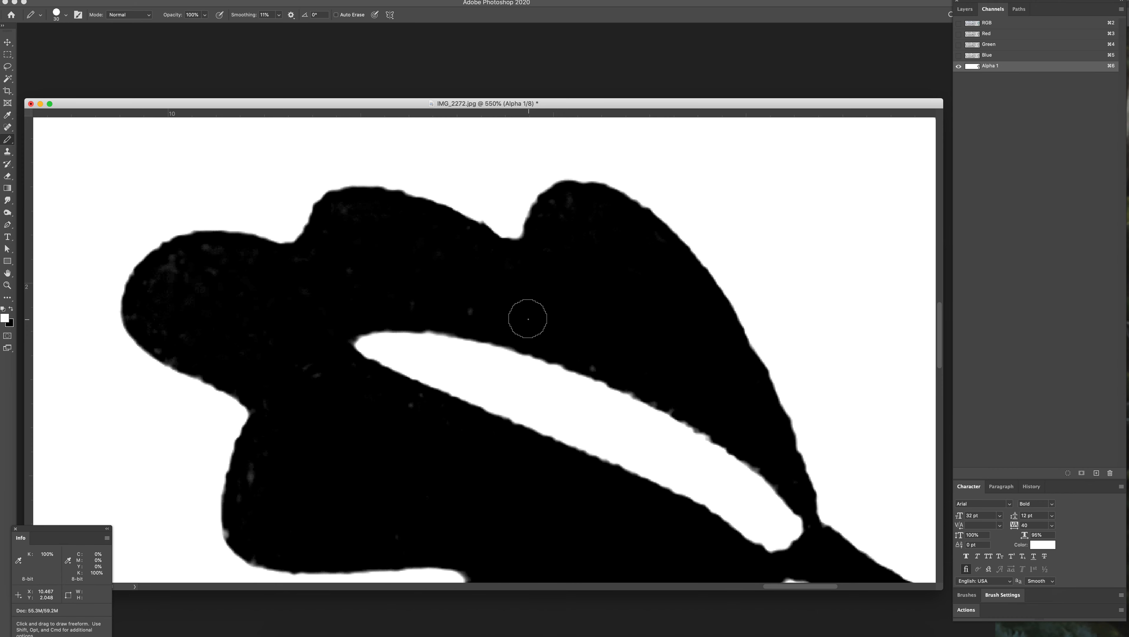
# Step: Apply Levels to the alpha channel with the black and white input levels brought close together to harden the leaf edges
pyautogui.press('super+l')
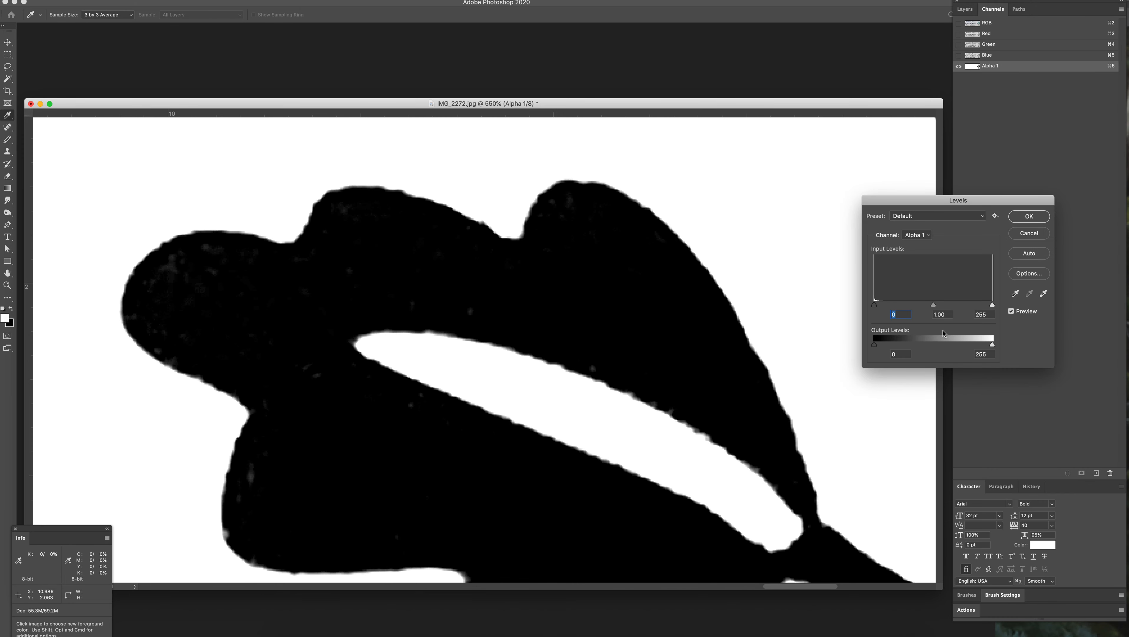
pyautogui.write('46')
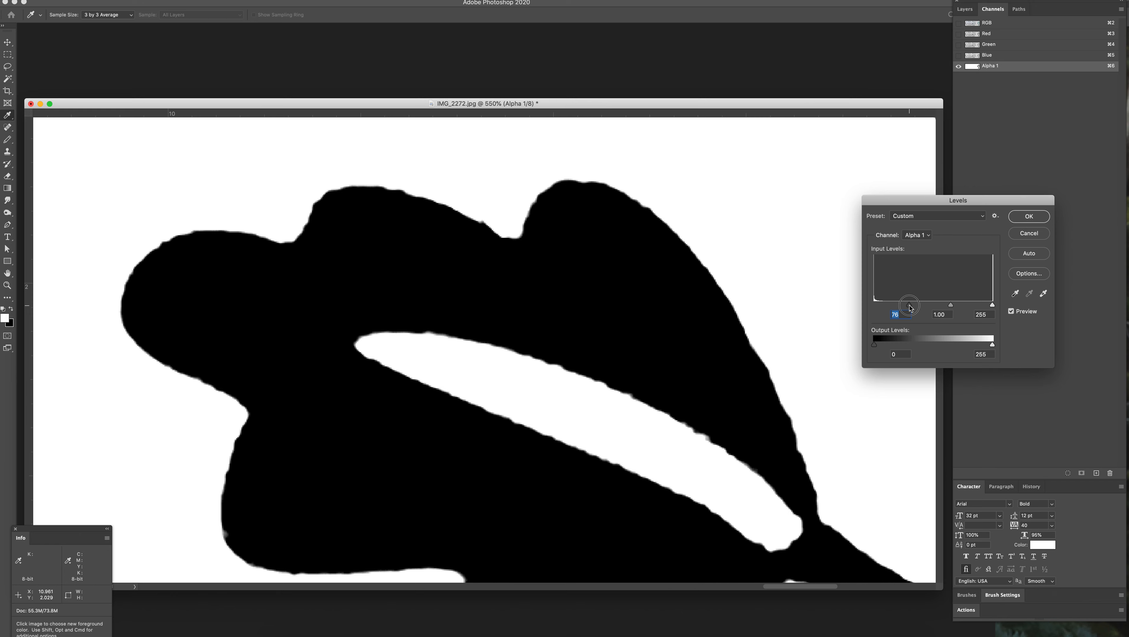
pyautogui.moveTo(875, 306); pyautogui.dragTo(922, 302)
pyautogui.moveTo(993, 308); pyautogui.dragTo(948, 311)
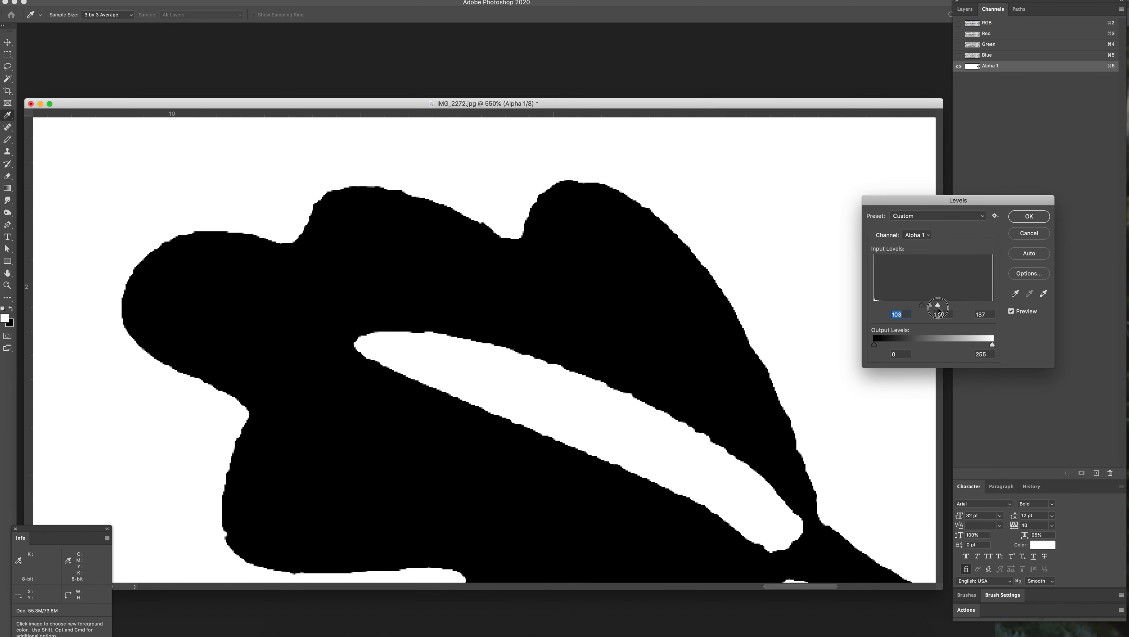
pyautogui.moveTo(938, 311); pyautogui.dragTo(945, 311)
pyautogui.moveTo(941, 305); pyautogui.dragTo(937, 305)
pyautogui.moveTo(923, 305); pyautogui.dragTo(941, 307)
pyautogui.click(1029, 217)
# Step: Open the Gaussian Blur filter for the alpha channel and enlarge its preview to 400% on a leaf edge
pyautogui.moveTo(535, 400); pyautogui.dragTo(494, 387)
pyautogui.moveTo(651, 446); pyautogui.dragTo(472, 339)
pyautogui.moveTo(562, 408); pyautogui.dragTo(522, 468)
pyautogui.moveTo(683, 361); pyautogui.dragTo(676, 463)
pyautogui.moveTo(555, 304); pyautogui.dragTo(602, 423)
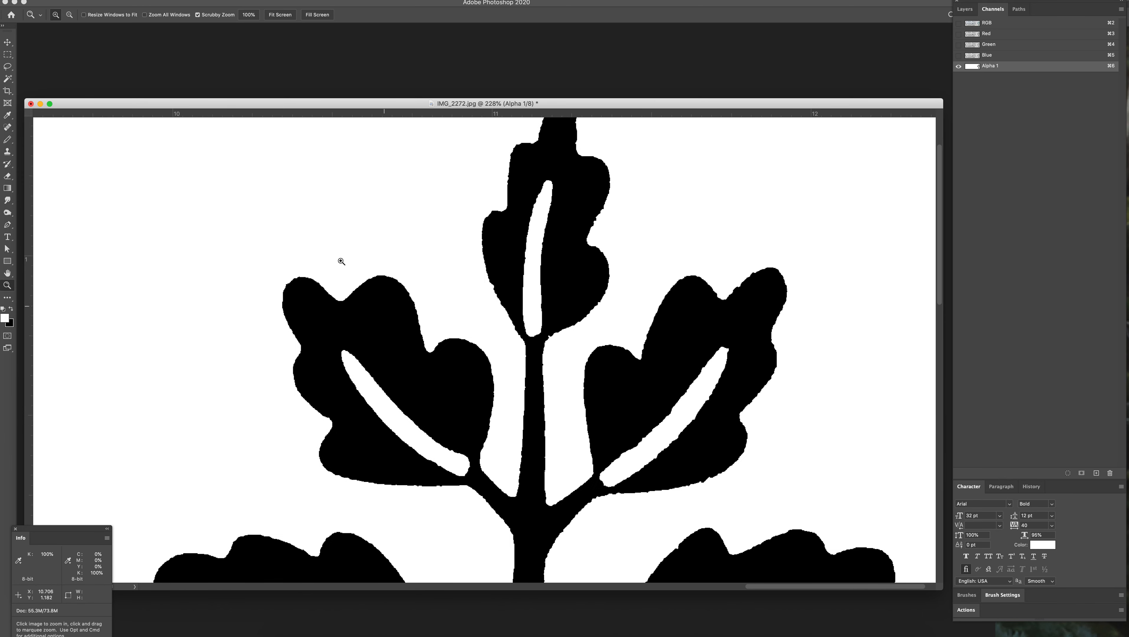
pyautogui.click(190, 1)
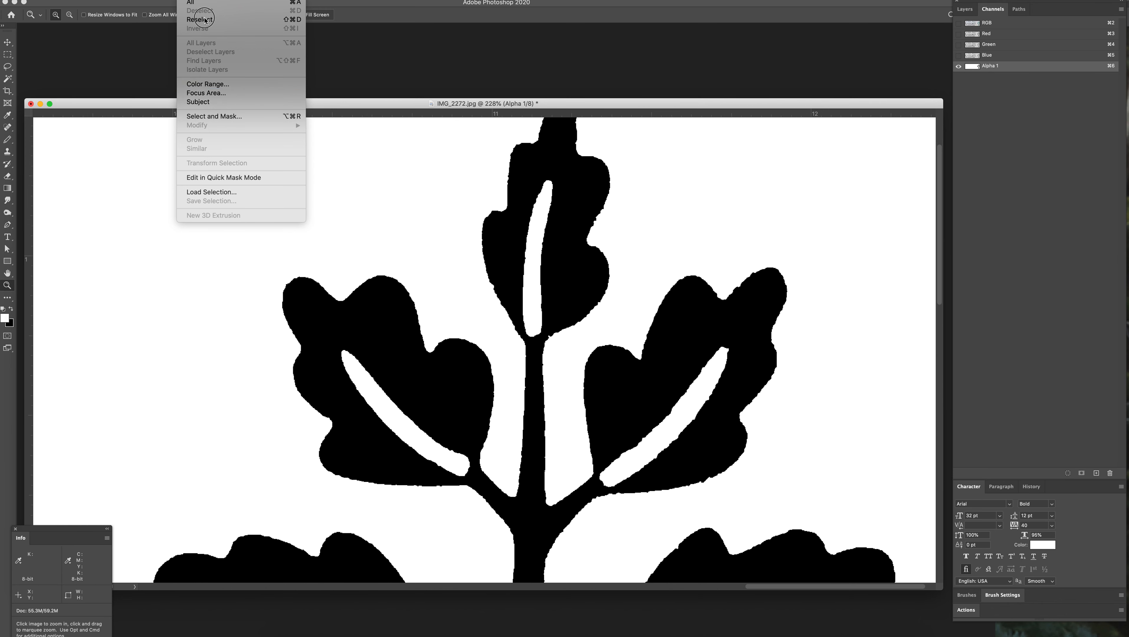
pyautogui.moveTo(216, 1)
pyautogui.moveTo(221, 104)
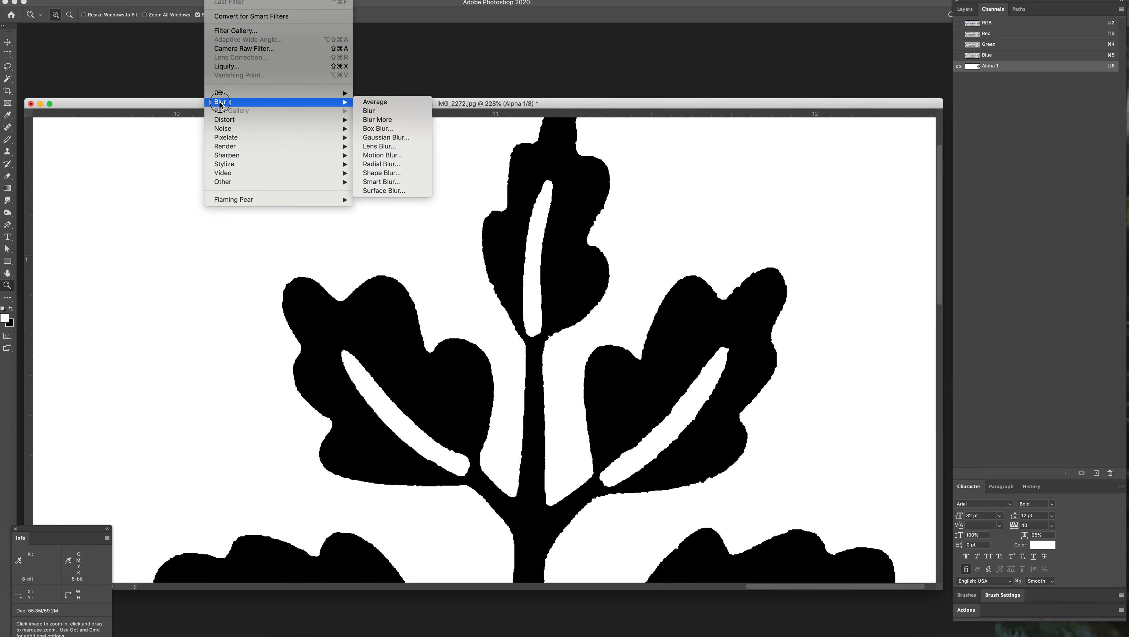
pyautogui.click(386, 138)
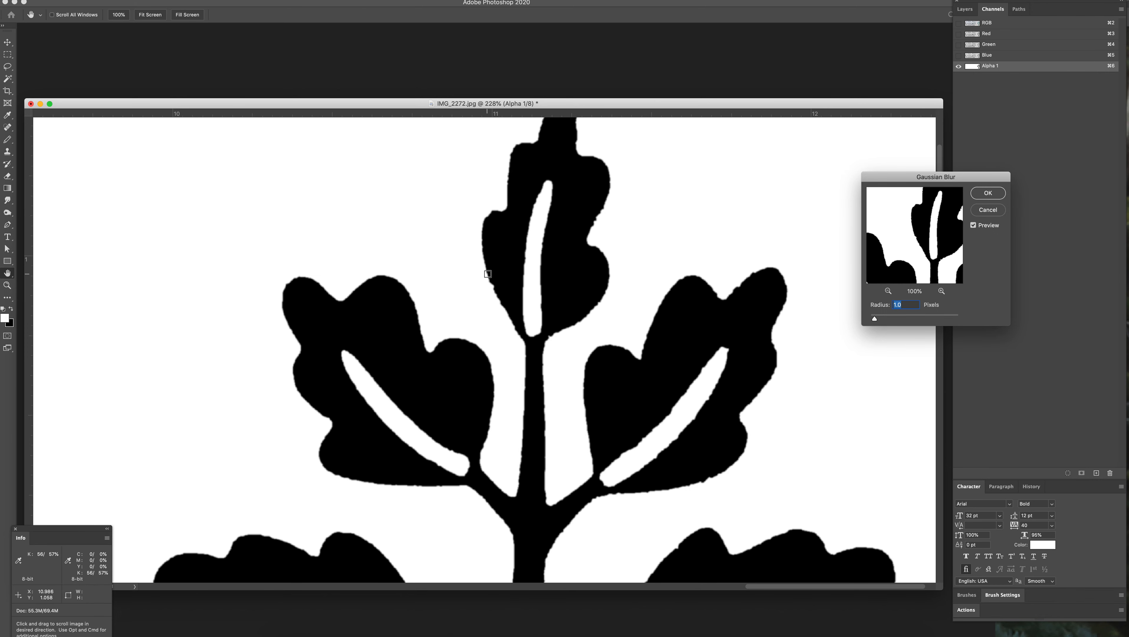
pyautogui.click(942, 292)
pyautogui.click(942, 292)
pyautogui.click(942, 292)
pyautogui.moveTo(946, 267); pyautogui.dragTo(924, 222)
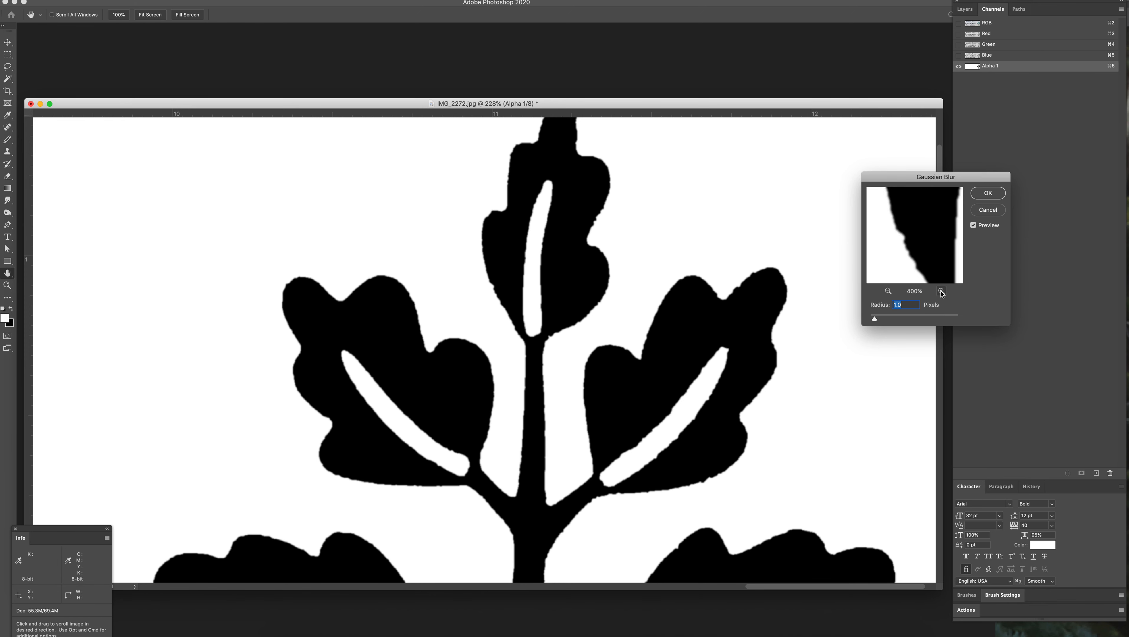
# Step: Set the Gaussian Blur radius to 3.3 pixels and apply it to the tree in the alpha channel
pyautogui.click(880, 318)
pyautogui.moveTo(881, 319)
pyautogui.mouseDown()
pyautogui.moveTo(916, 322)
pyautogui.moveTo(879, 320)
pyautogui.mouseUp()
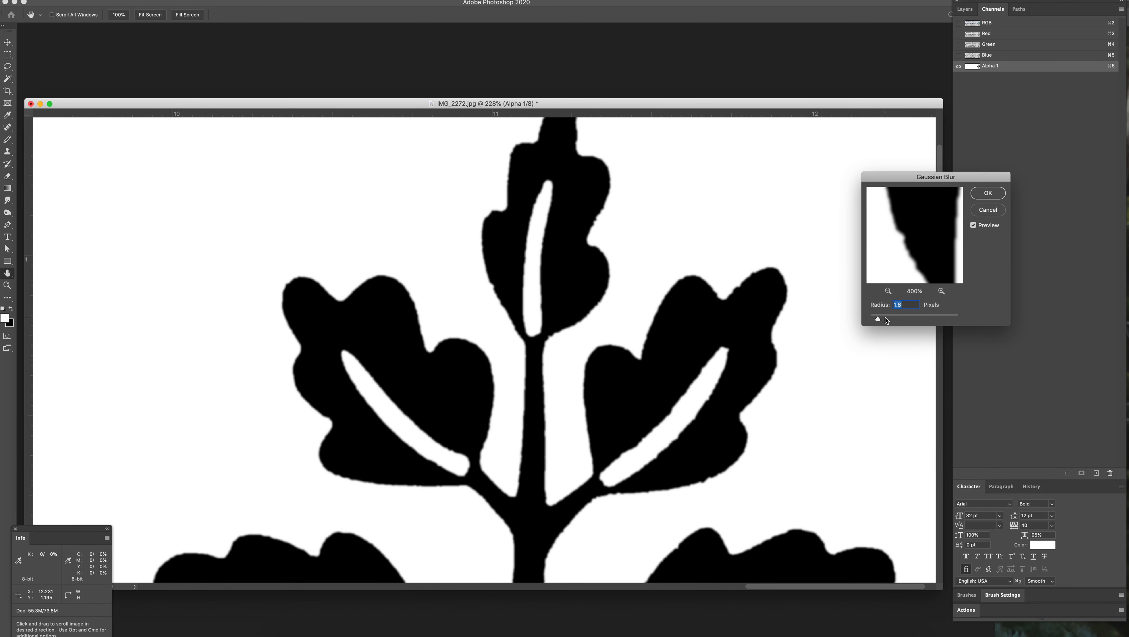
pyautogui.click(884, 320)
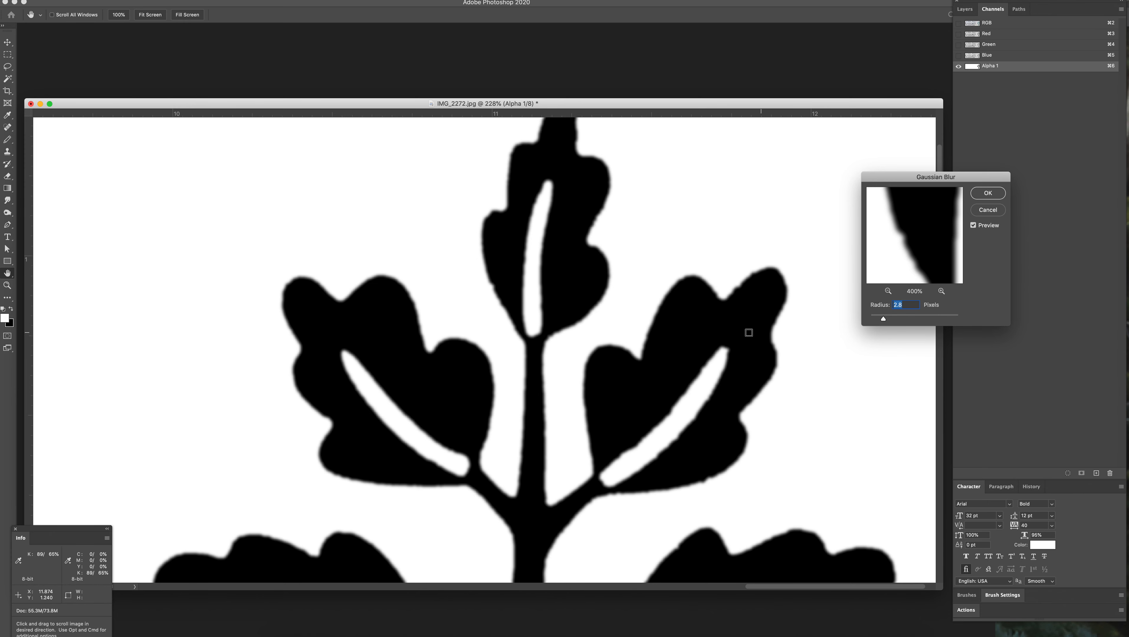
pyautogui.scroll(-2, 624, 250)
pyautogui.hscroll(2, 625, 250)
pyautogui.scroll(-1, 606, 209)
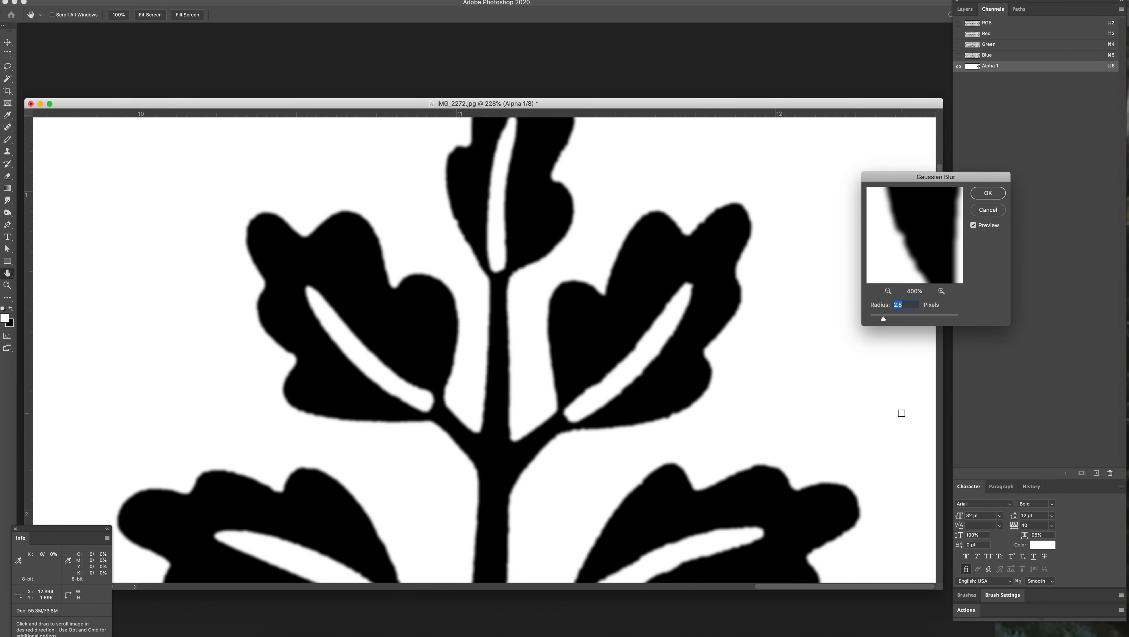
pyautogui.moveTo(884, 319); pyautogui.dragTo(886, 318)
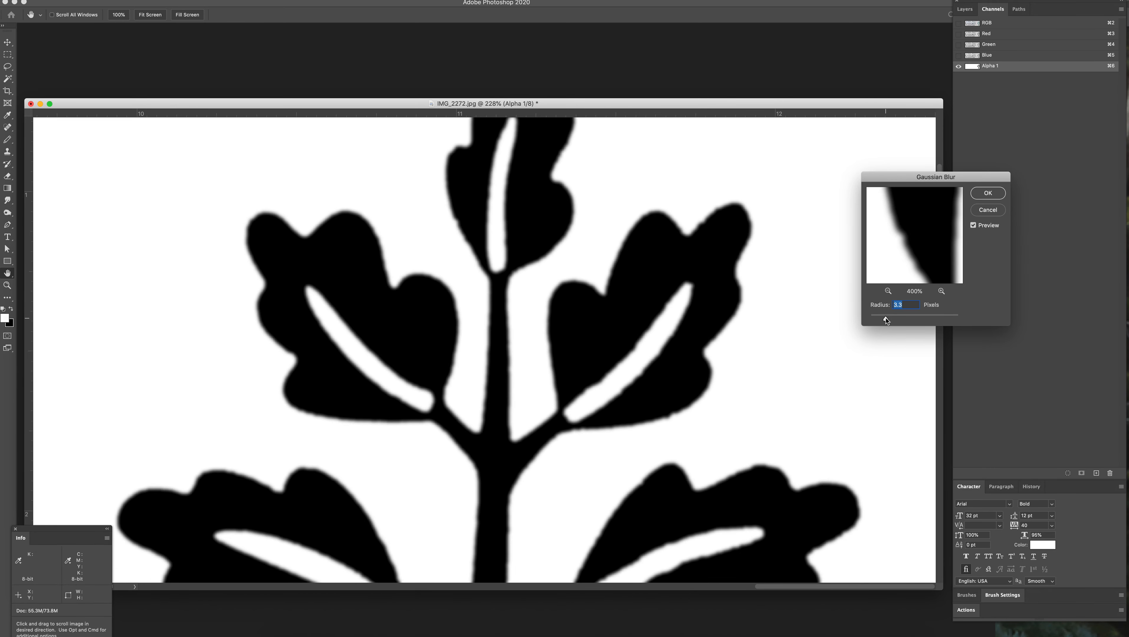
pyautogui.click(984, 197)
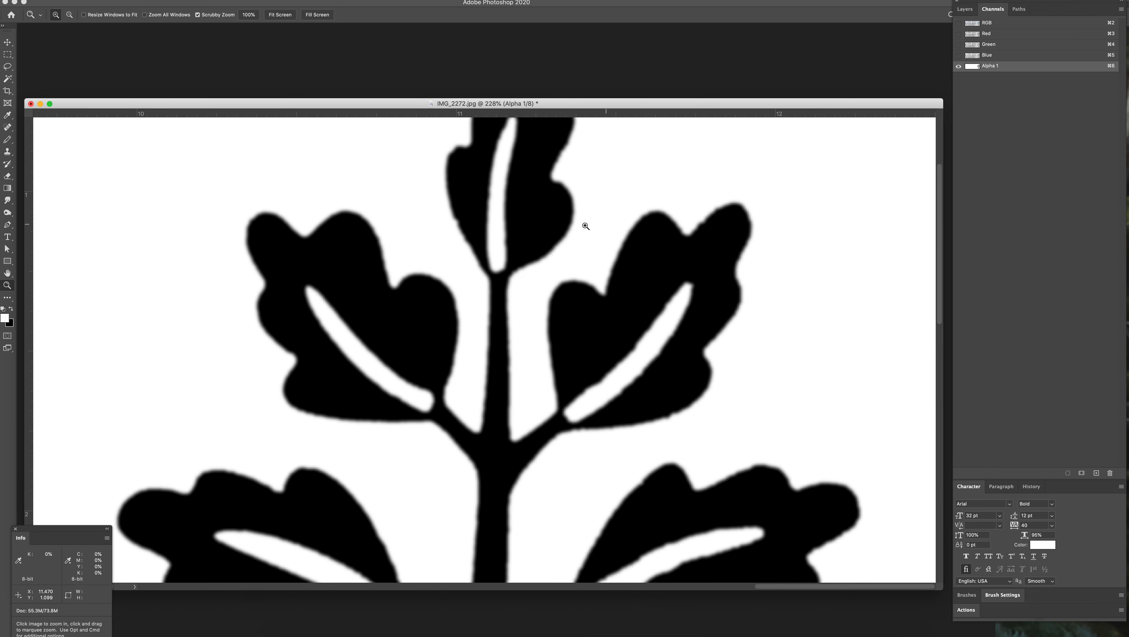
# Step: Apply Levels to the blurred alpha channel with the black and white input levels brought close together to sharpen the edges
pyautogui.press('super+l')
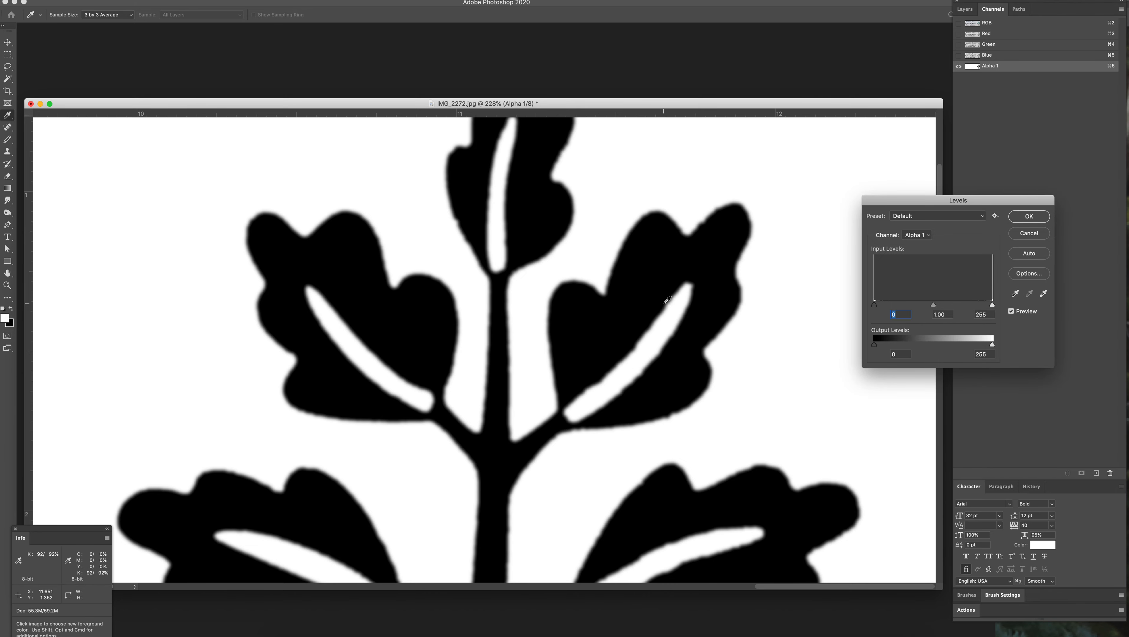
pyautogui.moveTo(877, 304); pyautogui.dragTo(925, 321)
pyautogui.moveTo(990, 306); pyautogui.dragTo(943, 308)
pyautogui.click(944, 306)
pyautogui.click(1036, 218)
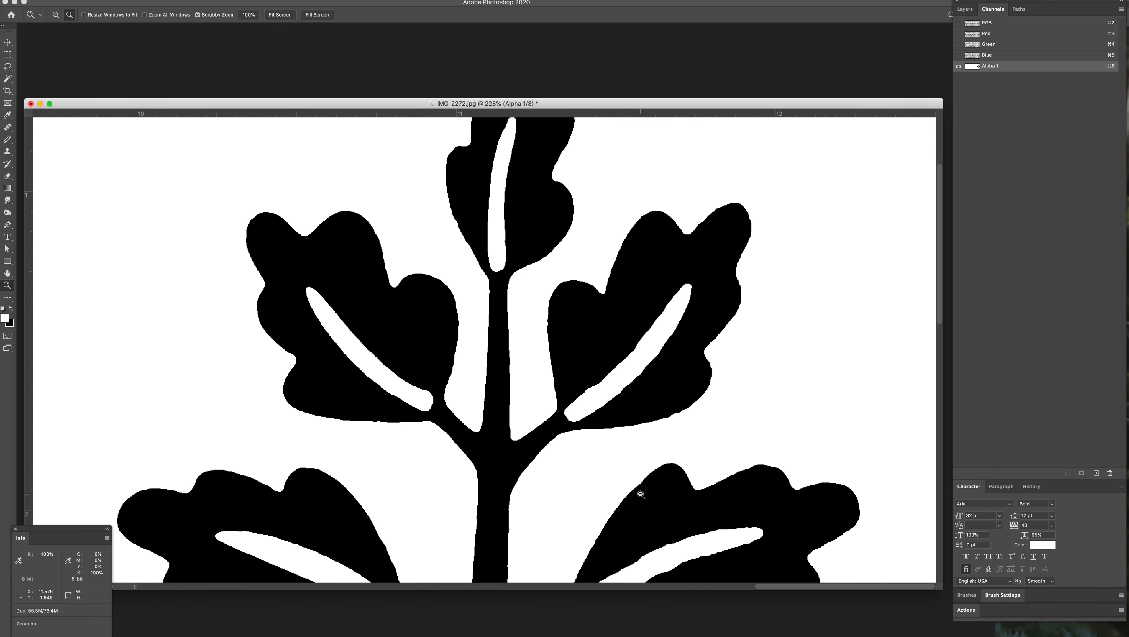
# Step: Examine the edges of the lower leaves, the top leaf and the upper-right leaf for remaining bumps
pyautogui.moveTo(640, 495); pyautogui.dragTo(604, 461)
pyautogui.moveTo(763, 507); pyautogui.dragTo(627, 410)
pyautogui.moveTo(802, 518); pyautogui.dragTo(794, 446)
pyautogui.moveTo(835, 311); pyautogui.dragTo(815, 461)
pyautogui.moveTo(839, 405); pyautogui.dragTo(702, 363)
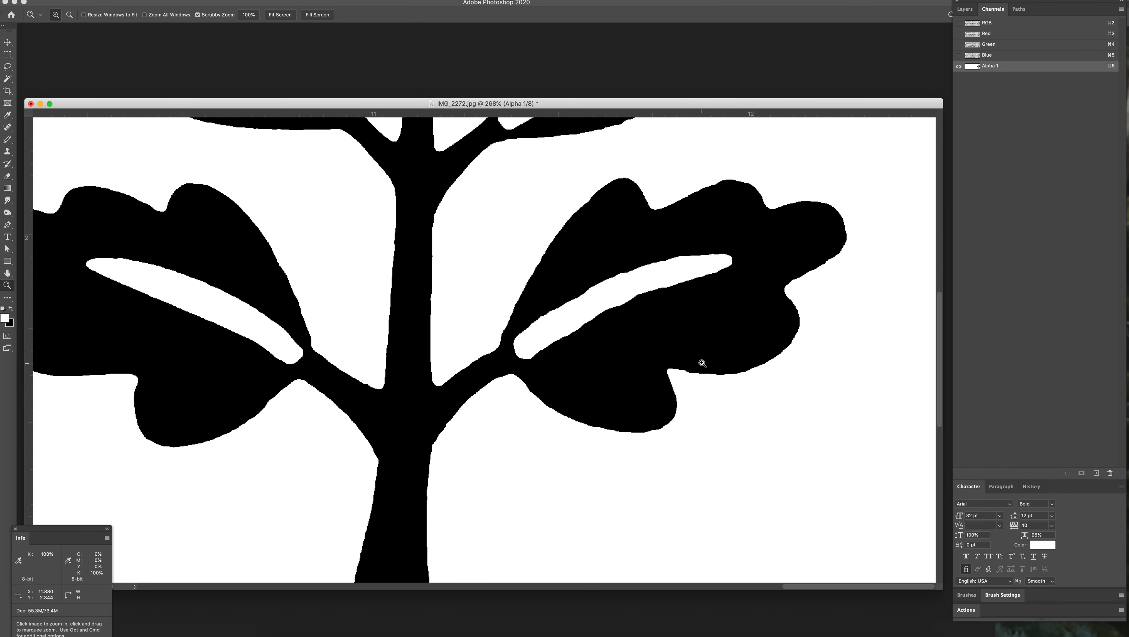
pyautogui.moveTo(573, 269); pyautogui.dragTo(681, 481)
pyautogui.moveTo(646, 297); pyautogui.dragTo(572, 485)
pyautogui.moveTo(556, 357); pyautogui.dragTo(588, 410)
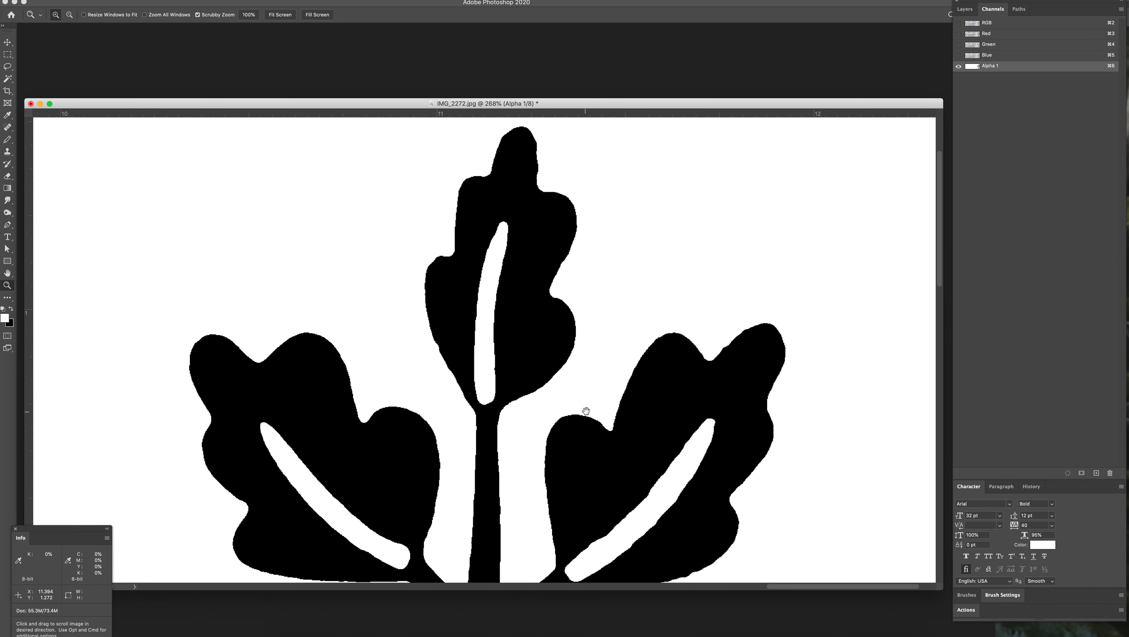
pyautogui.moveTo(705, 464); pyautogui.dragTo(639, 361)
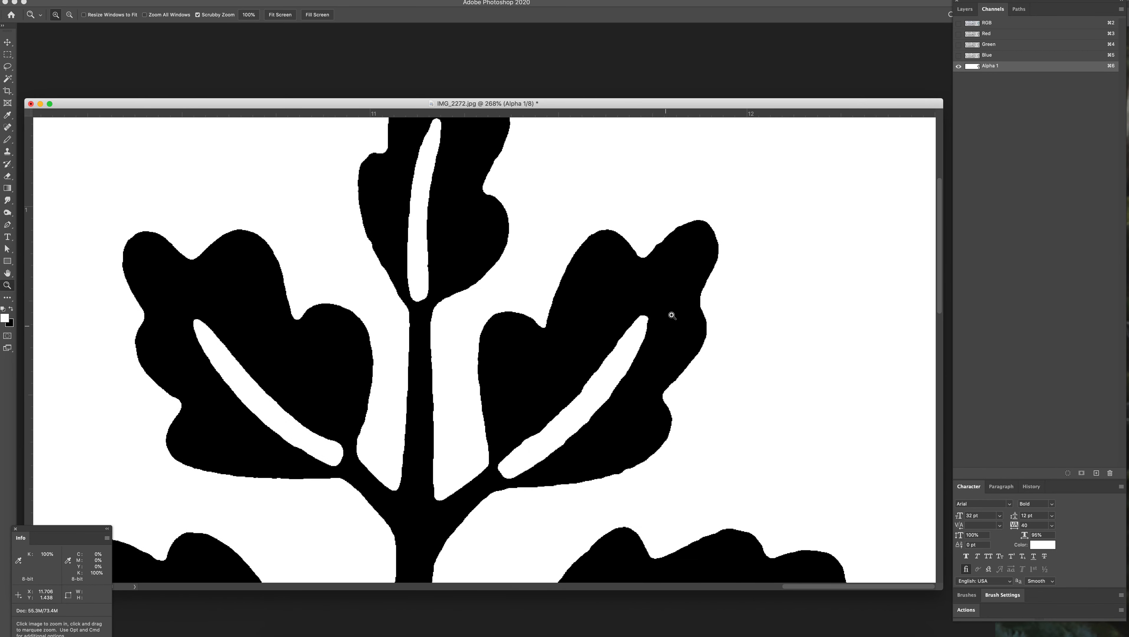
# Step: Shrink the Pencil and shave the bumps off the slope between the upper-right leaf's top lobes in white
pyautogui.moveTo(697, 213); pyautogui.dragTo(733, 285)
pyautogui.moveTo(660, 290); pyautogui.dragTo(661, 321)
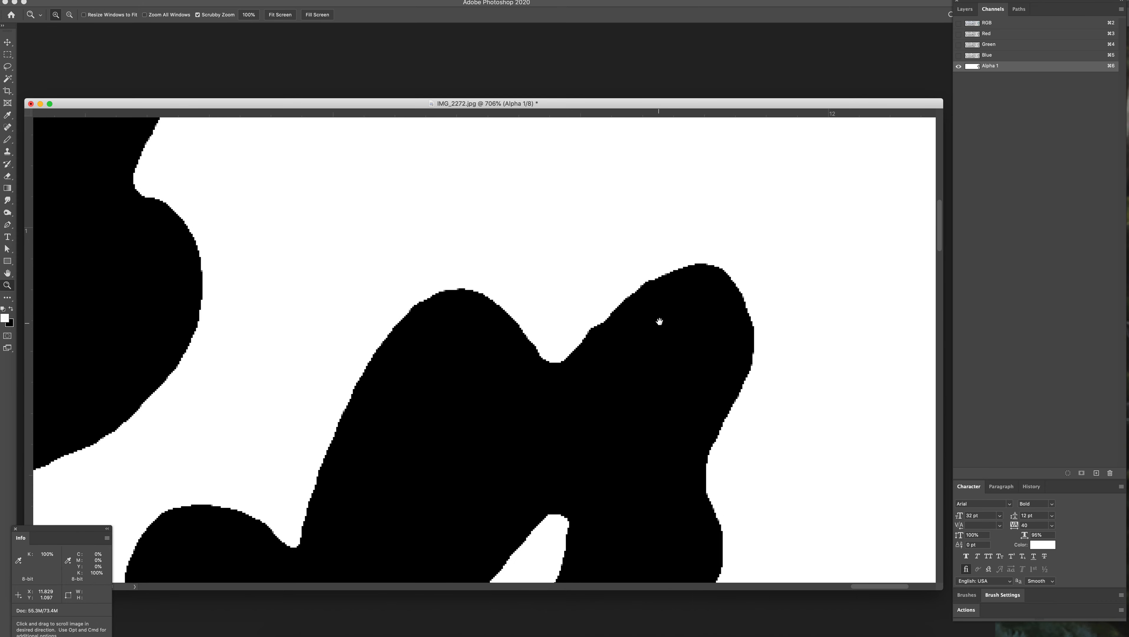
pyautogui.press('b')
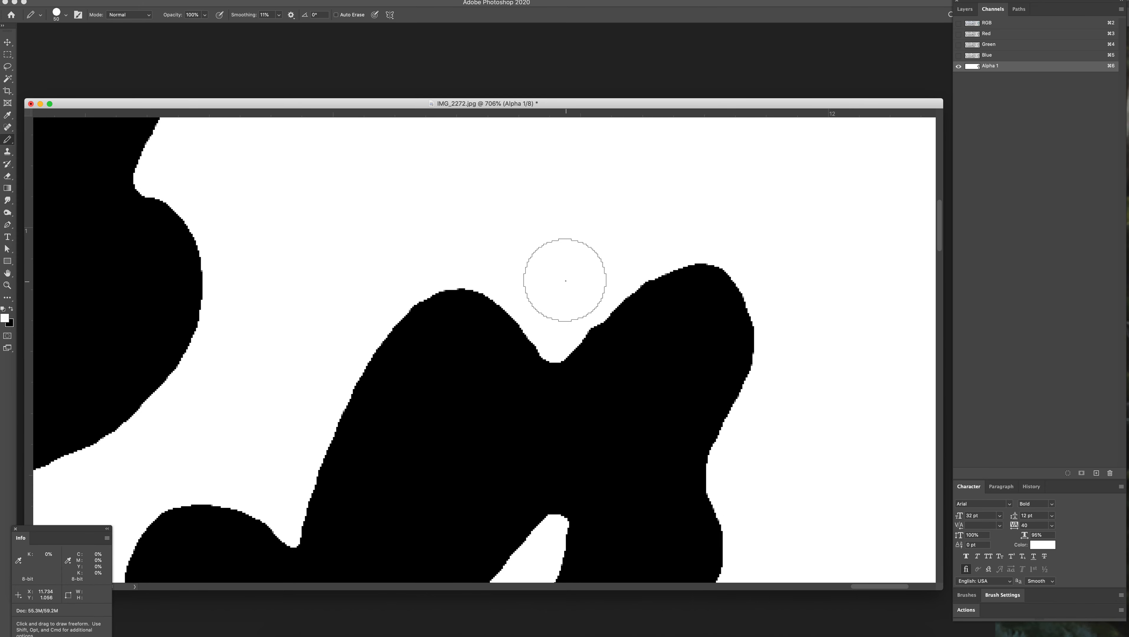
pyautogui.press('[')
pyautogui.press('[')
pyautogui.press('[')
pyautogui.press('[')
pyautogui.press('[')
pyautogui.press('[')
pyautogui.press('[')
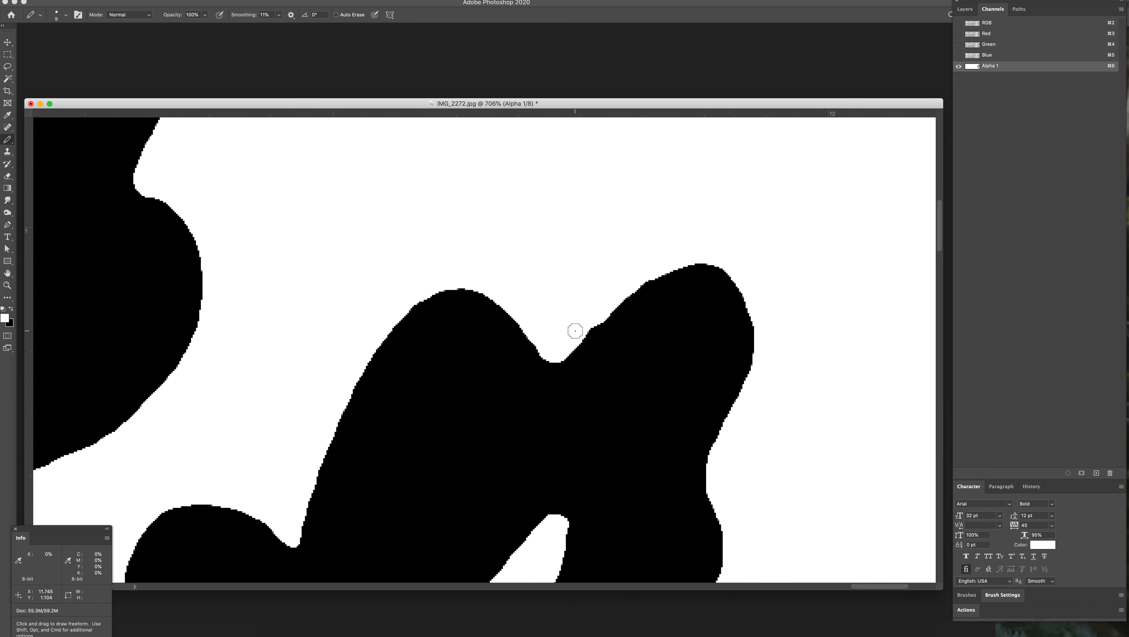
pyautogui.hscroll(1, 575, 331)
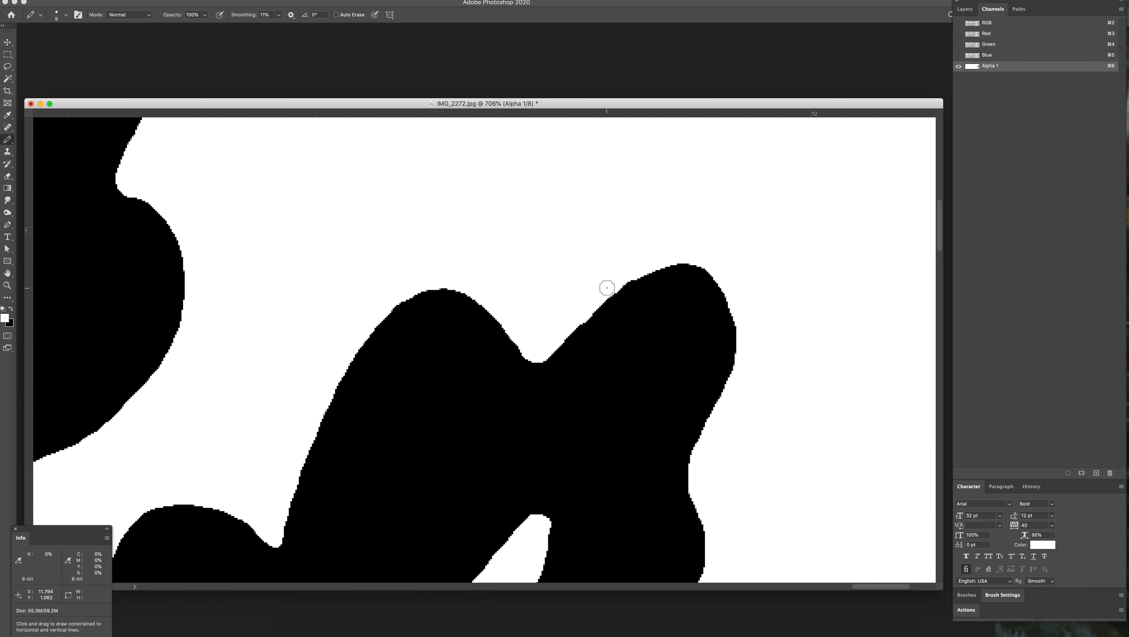
# Step: Try a black Pencil stroke in the white area beside the upper-right leaf's inner edge and undo it
pyautogui.press('x')
pyautogui.moveTo(644, 397); pyautogui.dragTo(592, 103)
pyautogui.moveTo(443, 431)
pyautogui.mouseDown()
pyautogui.moveTo(595, 333)
pyautogui.moveTo(605, 399)
pyautogui.mouseUp()
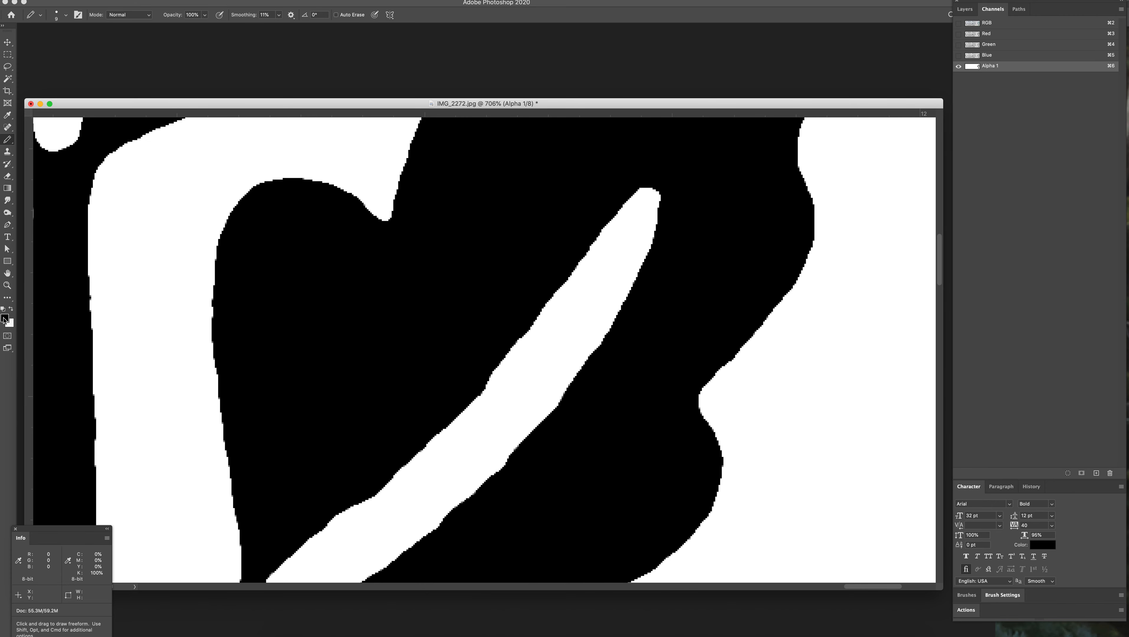
pyautogui.moveTo(195, 391)
pyautogui.mouseDown()
pyautogui.moveTo(165, 332)
pyautogui.moveTo(181, 310)
pyautogui.mouseUp()
pyautogui.press('super+z')
# Step: Switch to the Brush tool, try a black stroke on the upper-right leaf's inner edge and undo it
pyautogui.click(7, 143)
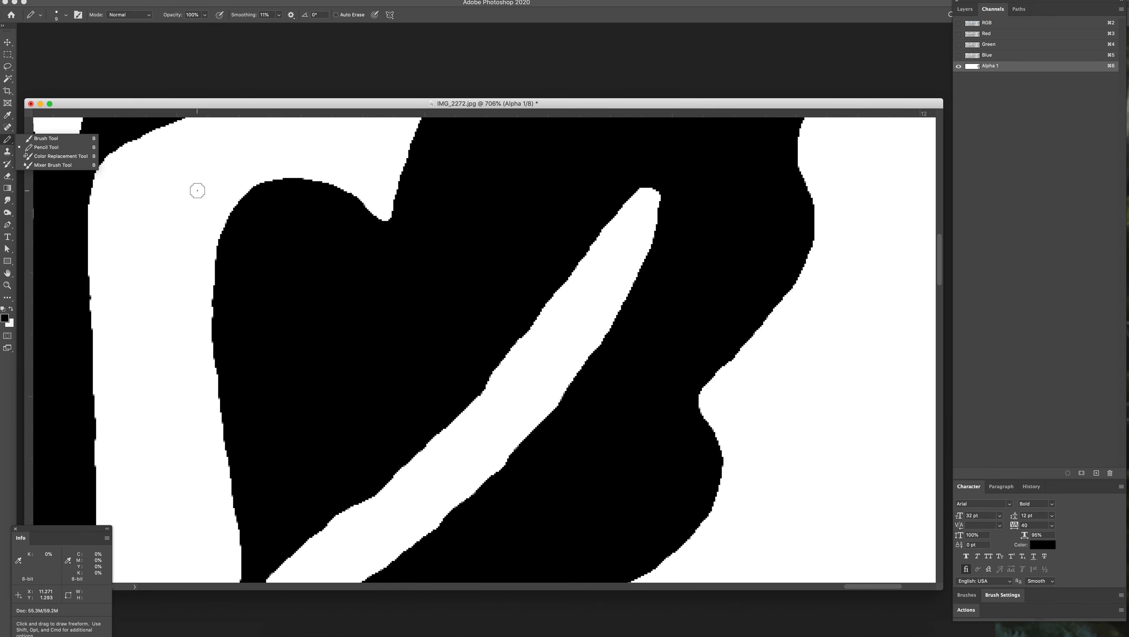
pyautogui.click(7, 142)
pyautogui.click(7, 140)
pyautogui.click(34, 138)
pyautogui.moveTo(209, 281)
pyautogui.mouseDown()
pyautogui.moveTo(206, 257)
pyautogui.moveTo(220, 244)
pyautogui.moveTo(206, 292)
pyautogui.mouseUp()
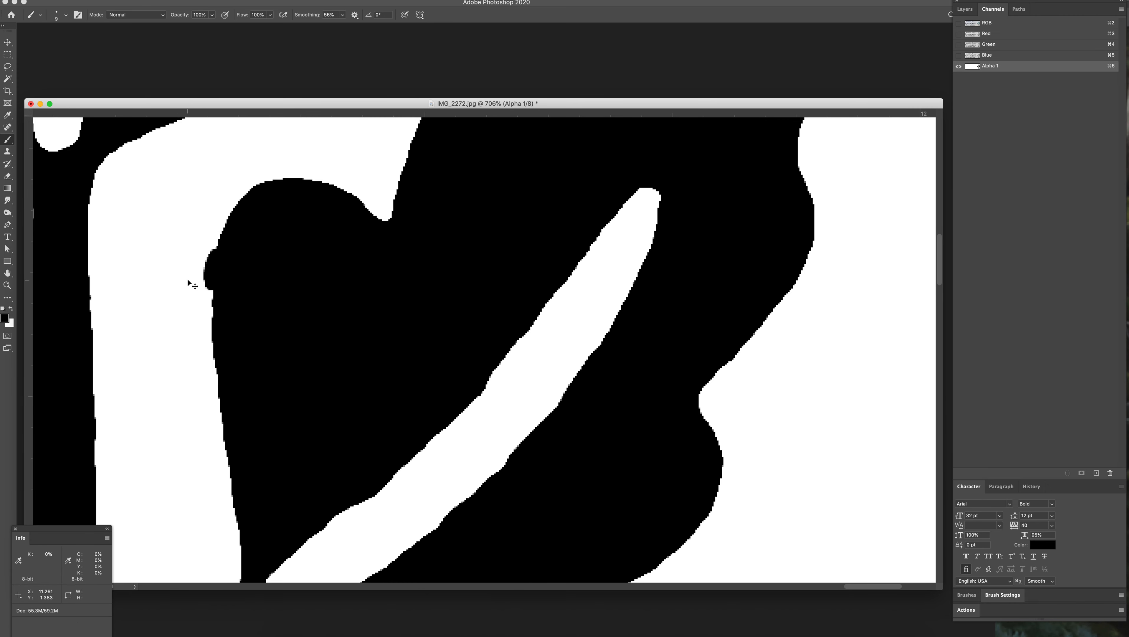
pyautogui.press('super+z')
# Step: Try a larger black Brush stroke on the upper-right leaf's inner edge and inspect its edge pixels up close
pyautogui.press(']')
pyautogui.press(']')
pyautogui.press(']')
pyautogui.press(']')
pyautogui.press(']')
pyautogui.moveTo(181, 320)
pyautogui.mouseDown()
pyautogui.moveTo(196, 290)
pyautogui.moveTo(205, 294)
pyautogui.mouseUp()
pyautogui.press('z')
pyautogui.moveTo(154, 330); pyautogui.dragTo(225, 351)
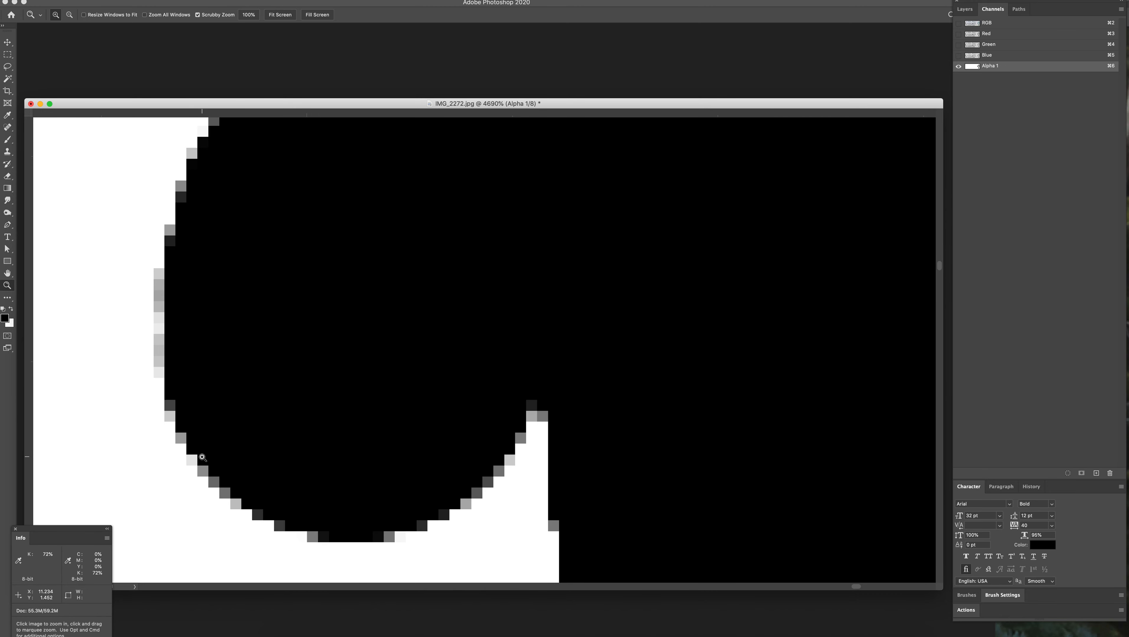
pyautogui.hscroll(-2, 295, 458)
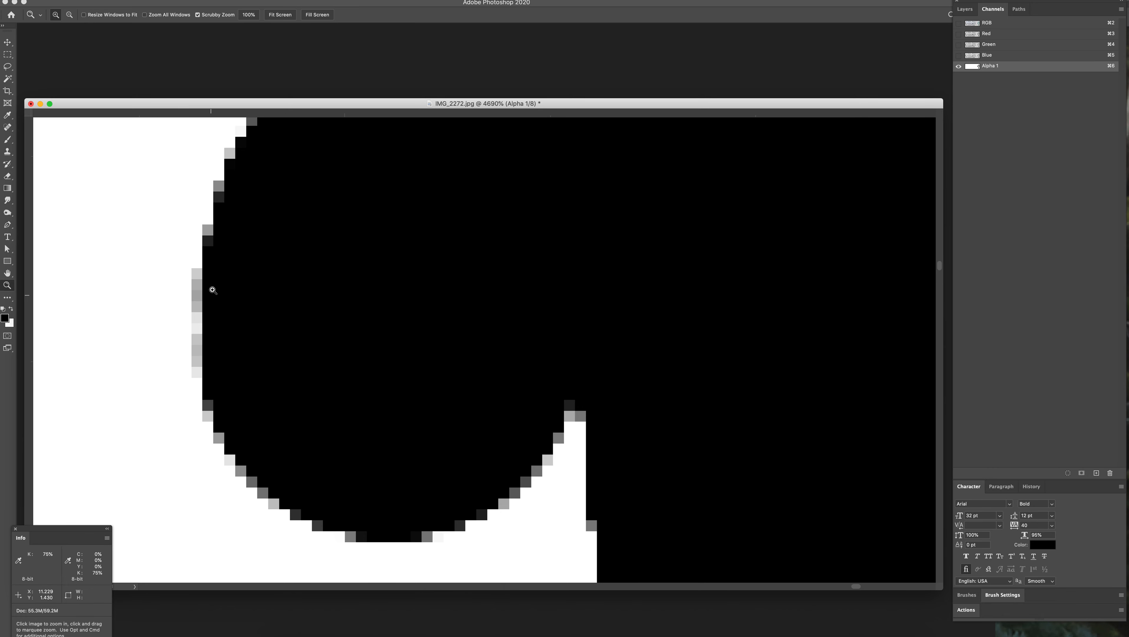
pyautogui.moveTo(470, 453); pyautogui.dragTo(365, 408)
pyautogui.moveTo(487, 488); pyautogui.dragTo(477, 391)
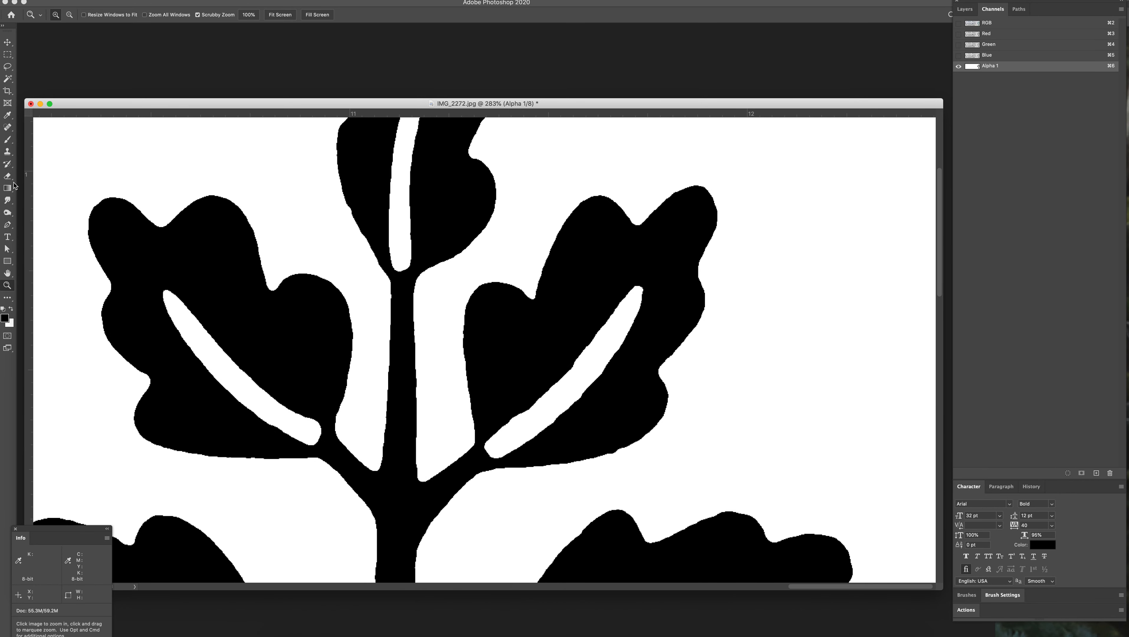
# Step: Switch back to the Pencil tool for retouching the white vein of the upper-right leaf
pyautogui.press('b')
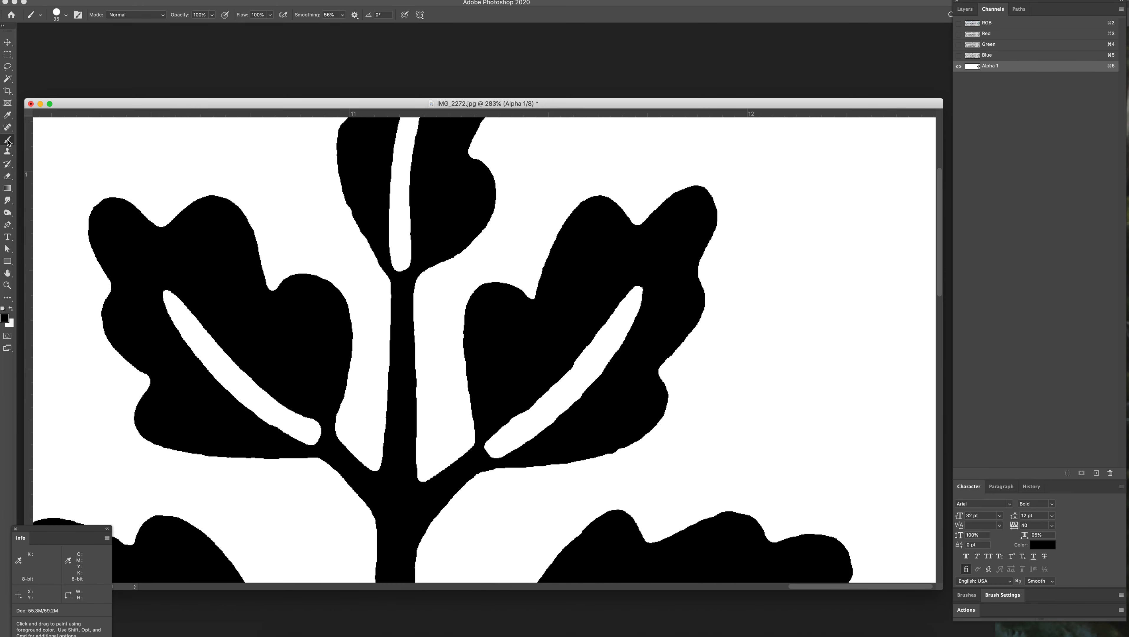
pyautogui.rightClick(8, 142)
pyautogui.click(49, 143)
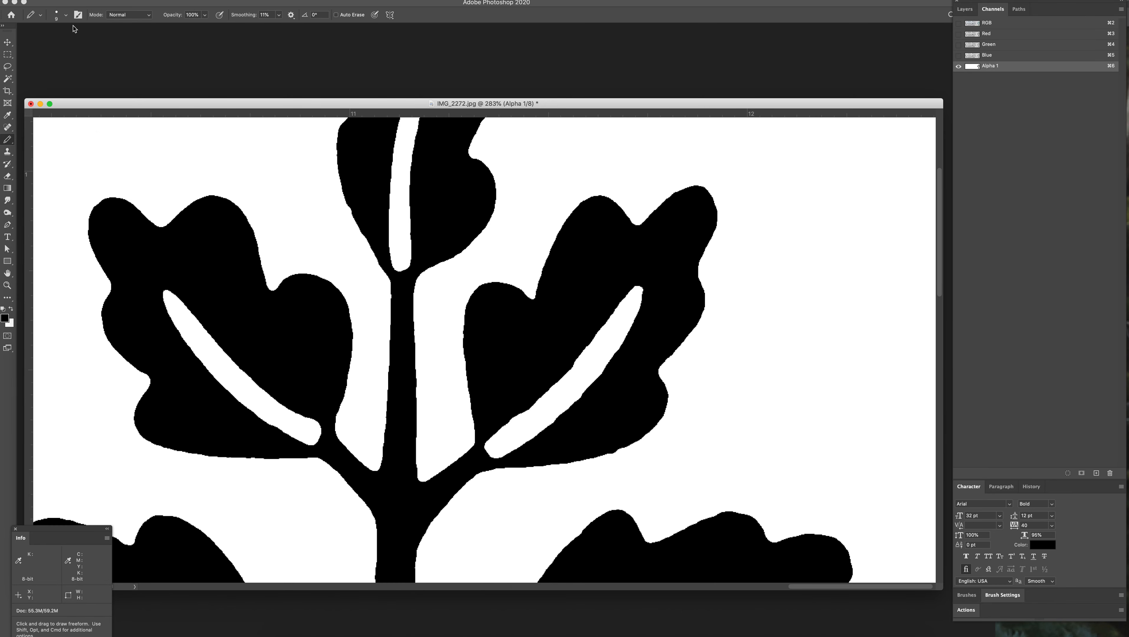
pyautogui.press('super+space')
pyautogui.moveTo(545, 434); pyautogui.dragTo(605, 426)
# Step: Try freehand white and black Pencil strokes along the upper edge of the upper-right leaf's vein and undo them
pyautogui.moveTo(356, 401)
pyautogui.mouseDown()
pyautogui.moveTo(386, 357)
pyautogui.moveTo(405, 353)
pyautogui.moveTo(358, 371)
pyautogui.moveTo(452, 308)
pyautogui.mouseUp()
pyautogui.press('super+z')
pyautogui.press('x')
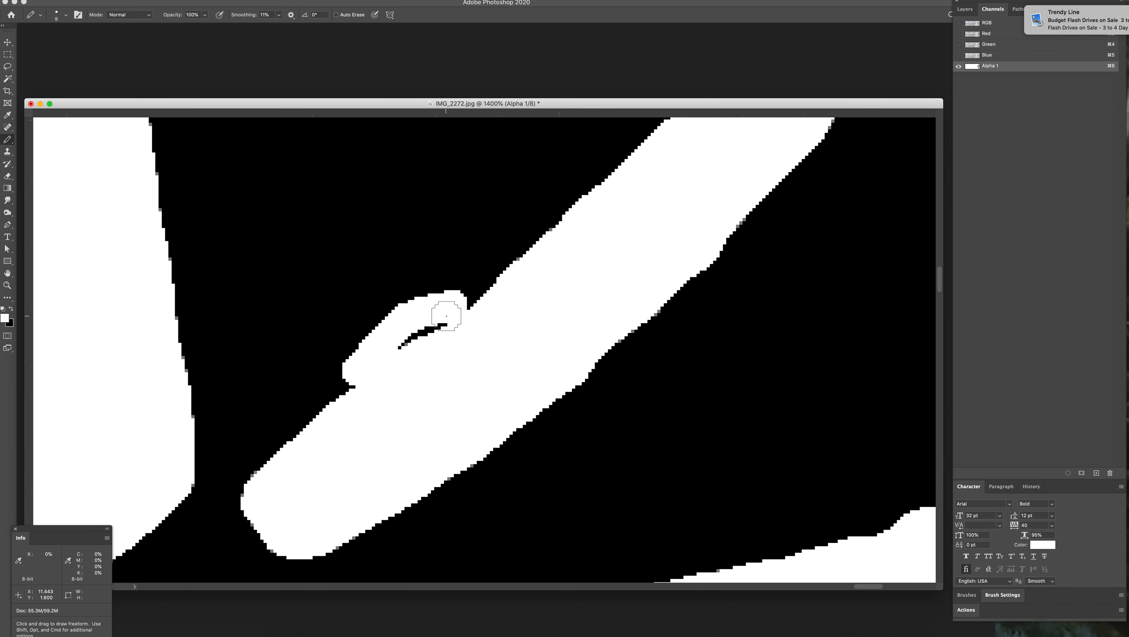
pyautogui.press('super+z')
pyautogui.moveTo(360, 383)
pyautogui.mouseDown()
pyautogui.moveTo(436, 311)
pyautogui.moveTo(488, 290)
pyautogui.moveTo(570, 210)
pyautogui.moveTo(429, 328)
pyautogui.mouseUp()
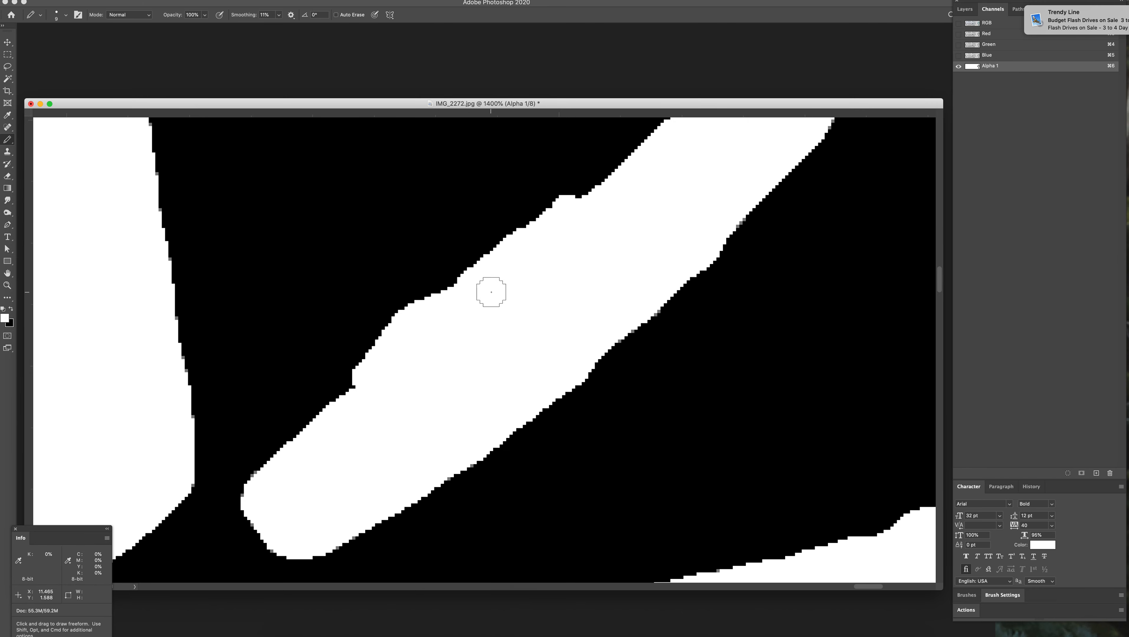
pyautogui.press('super+z')
pyautogui.press('x')
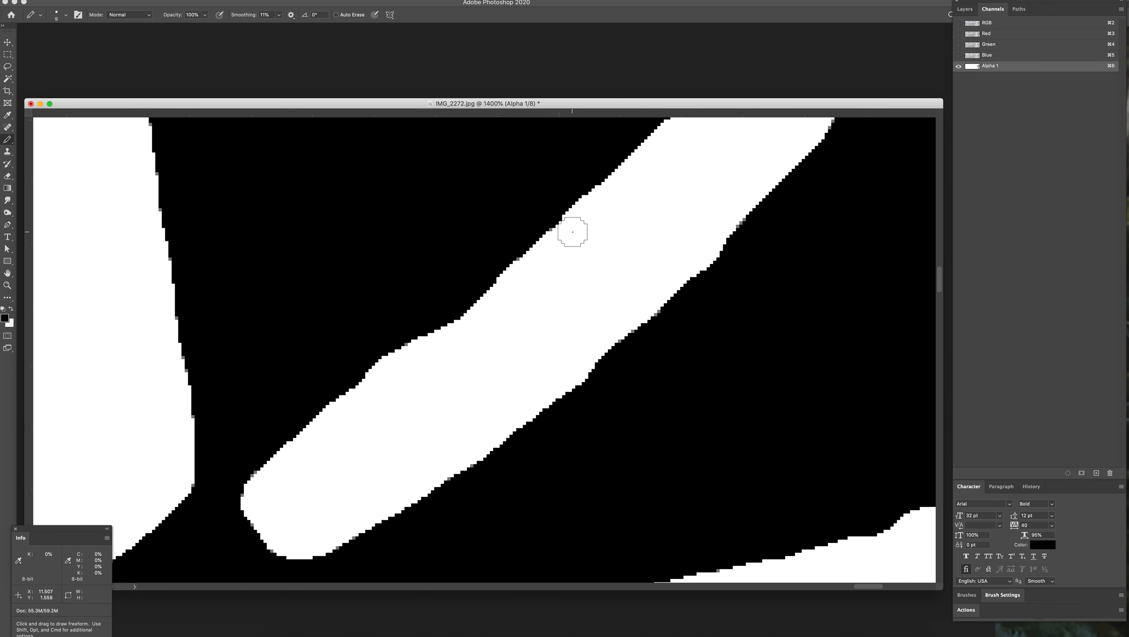
pyautogui.click(574, 227)
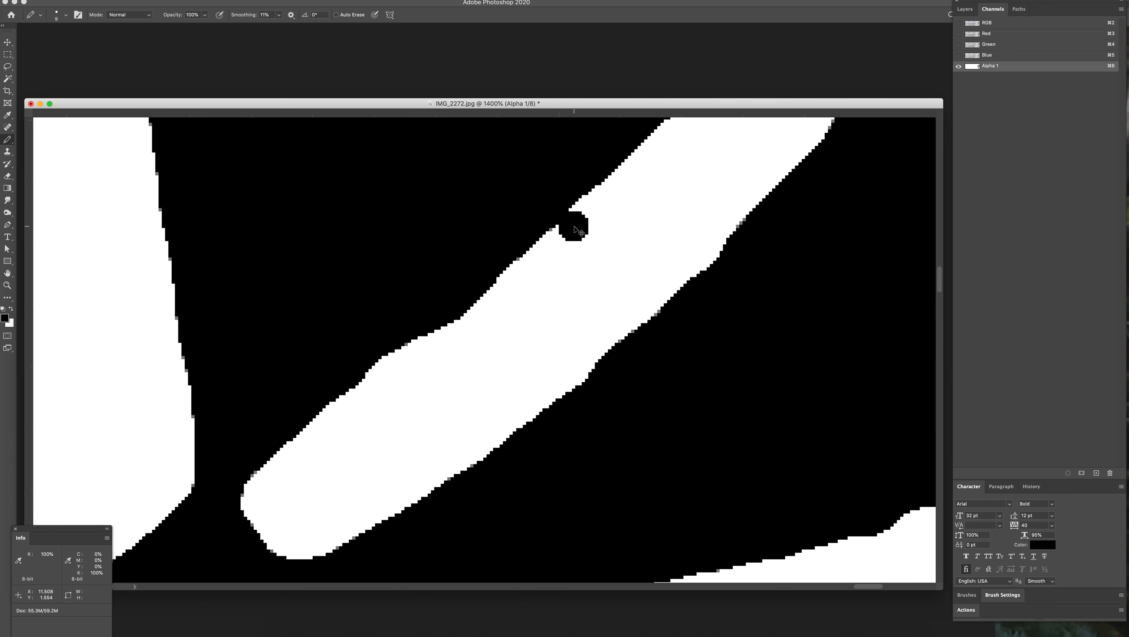
pyautogui.press('super+z')
# Step: Straighten the upper edge of the upper-right leaf's vein with straight white Pencil strokes
pyautogui.press('x')
pyautogui.click(574, 227)
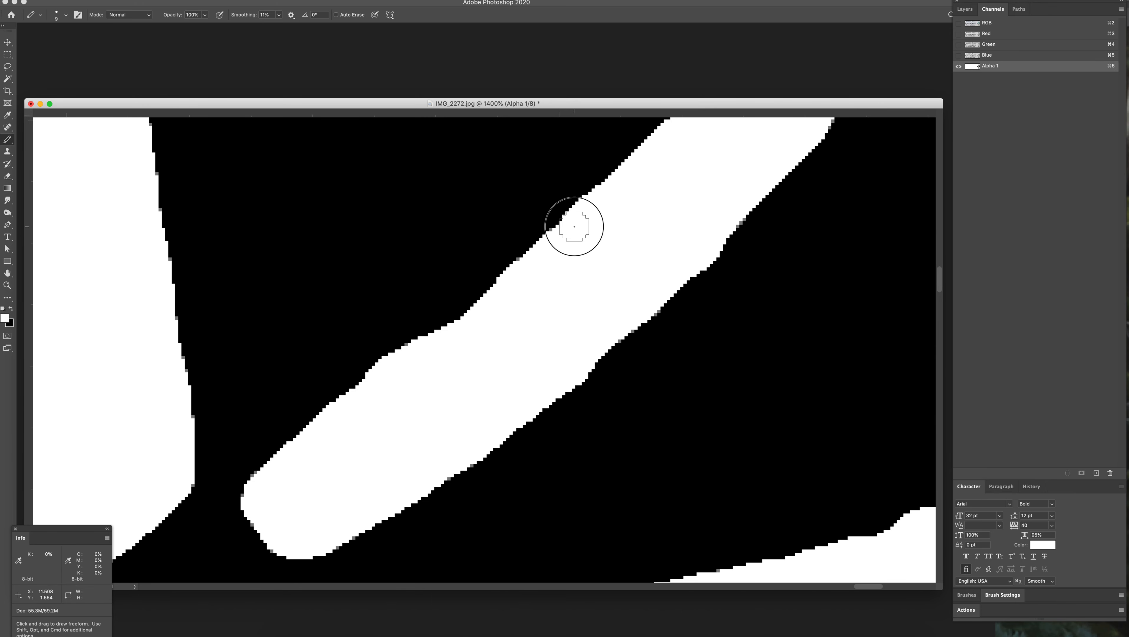
pyautogui.keyDown('shift'); pyautogui.click(400, 369); pyautogui.keyUp('shift')
pyautogui.moveTo(347, 412); pyautogui.dragTo(374, 386)
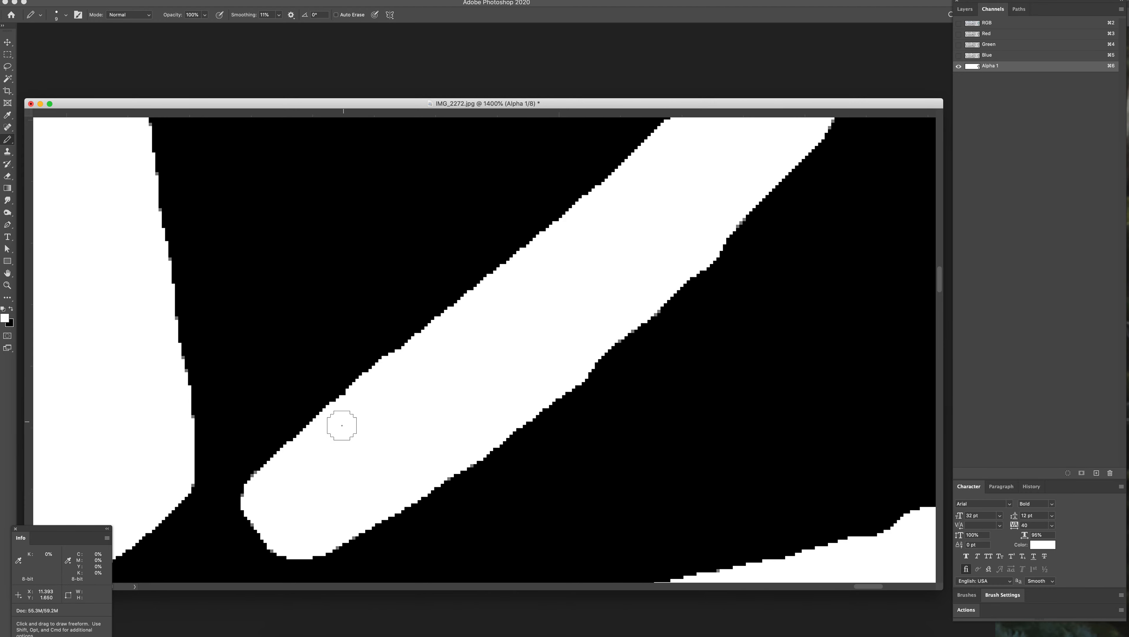
pyautogui.hscroll(-15, 391, 449)
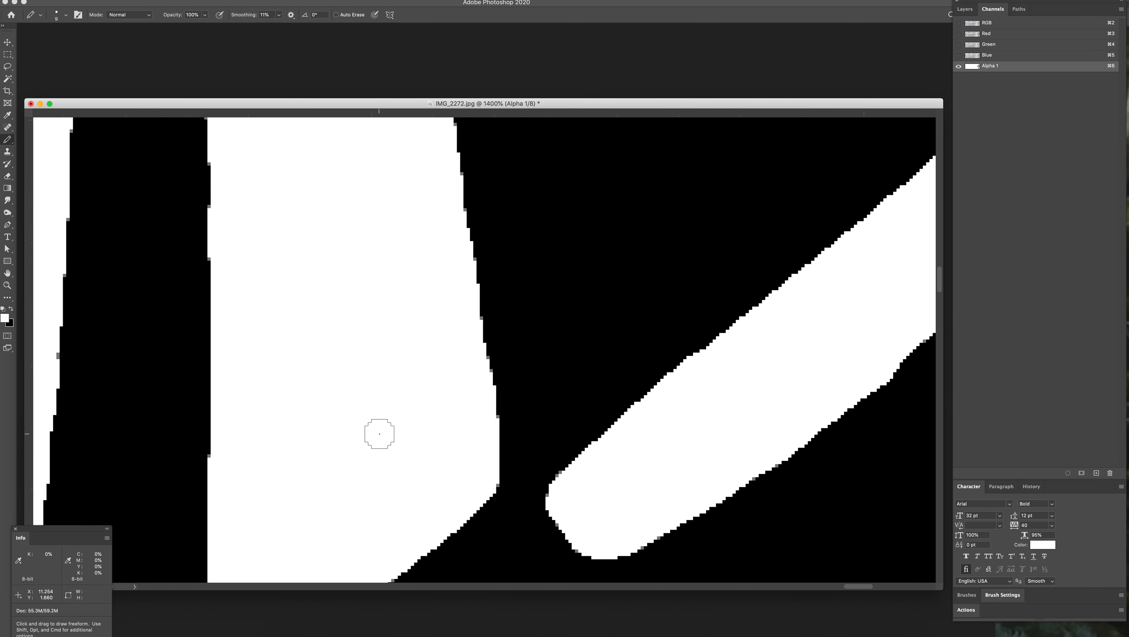
# Step: Reduce the Pencil size and check the edges of the top leaf and its vein up close
pyautogui.press('[')
pyautogui.press('[')
pyautogui.press('[')
pyautogui.press('z')
pyautogui.moveTo(617, 419); pyautogui.dragTo(548, 389)
pyautogui.press('space')
pyautogui.moveTo(679, 394); pyautogui.dragTo(571, 474)
pyautogui.moveTo(620, 355); pyautogui.dragTo(607, 398)
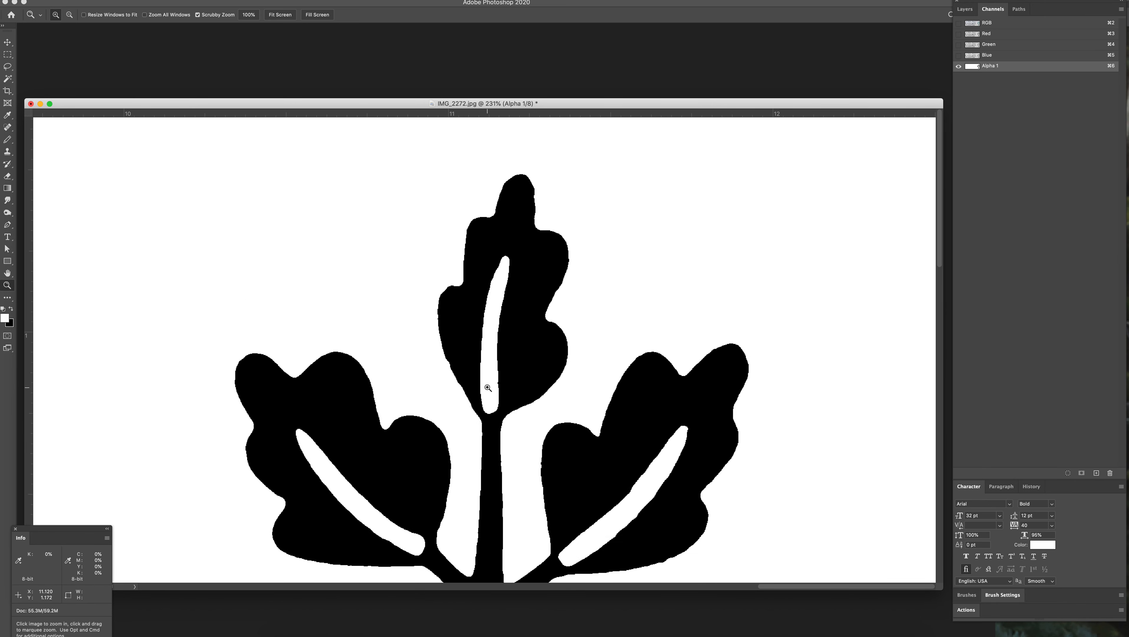
pyautogui.moveTo(489, 387); pyautogui.dragTo(512, 386)
pyautogui.press('b')
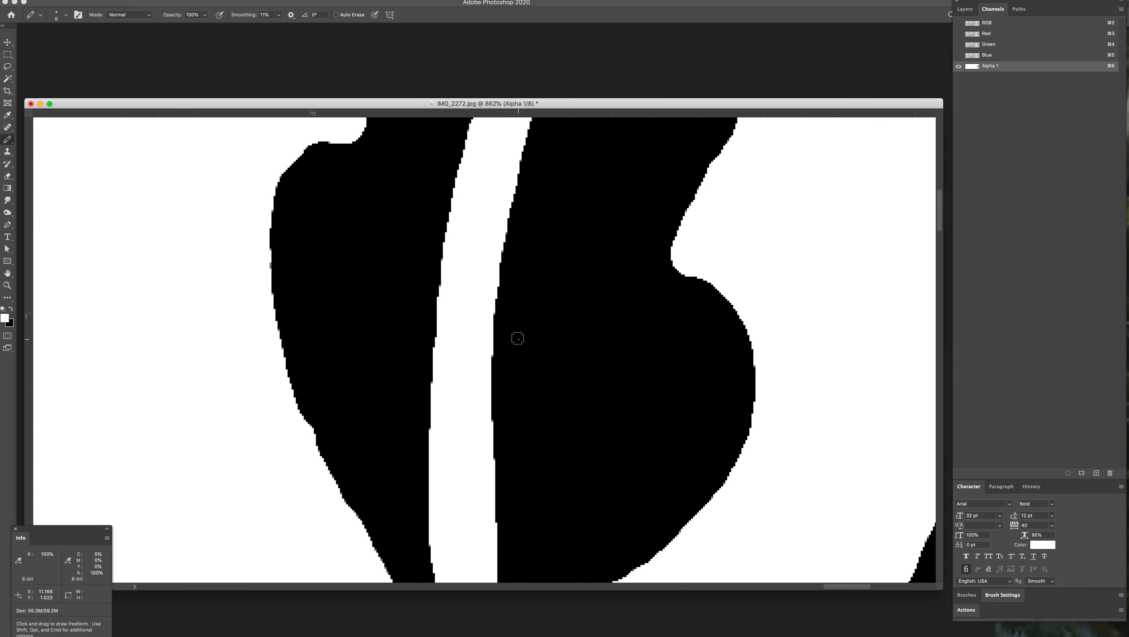
pyautogui.moveTo(532, 274); pyautogui.dragTo(503, 449)
# Step: Look over the leaves, trunk and roots of the whole tree for uneven edges
pyautogui.press('z')
pyautogui.moveTo(597, 423); pyautogui.dragTo(547, 413)
pyautogui.moveTo(646, 494); pyautogui.dragTo(599, 334)
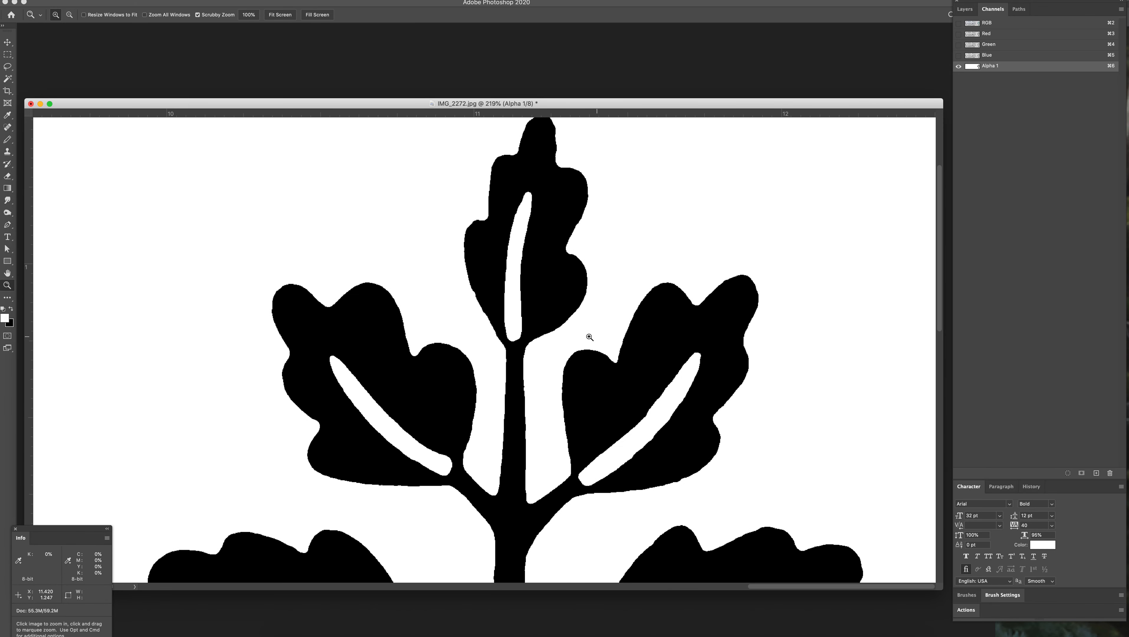
pyautogui.moveTo(584, 390); pyautogui.dragTo(531, 220)
pyautogui.moveTo(527, 444); pyautogui.dragTo(499, 287)
pyautogui.moveTo(539, 520); pyautogui.dragTo(531, 417)
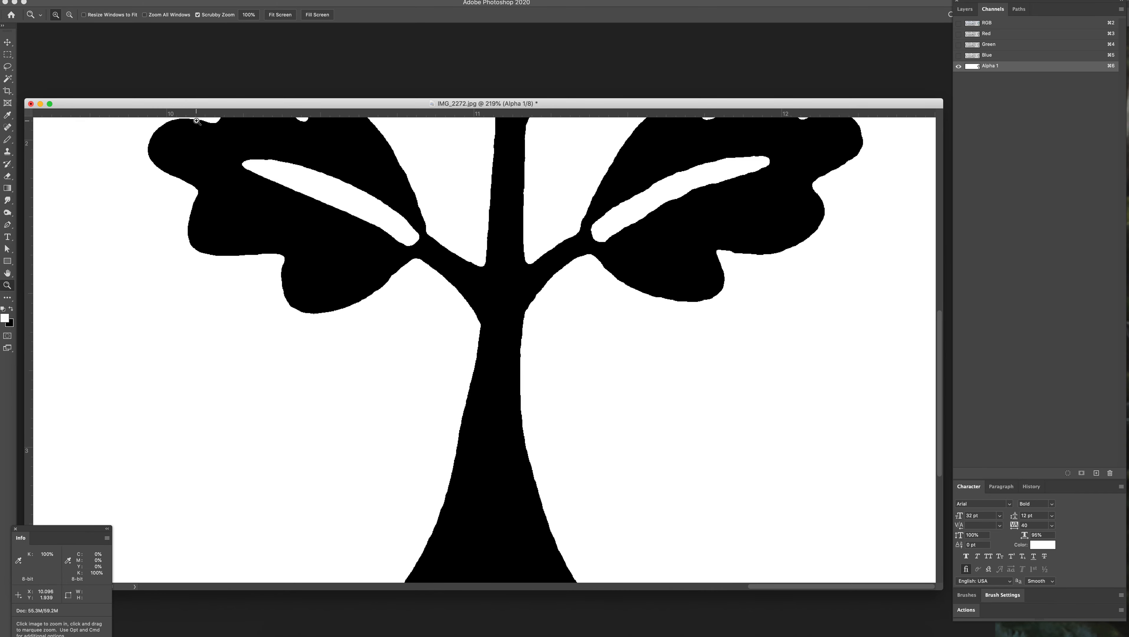
pyautogui.moveTo(587, 378); pyautogui.dragTo(568, 370)
pyautogui.moveTo(705, 451); pyautogui.dragTo(574, 381)
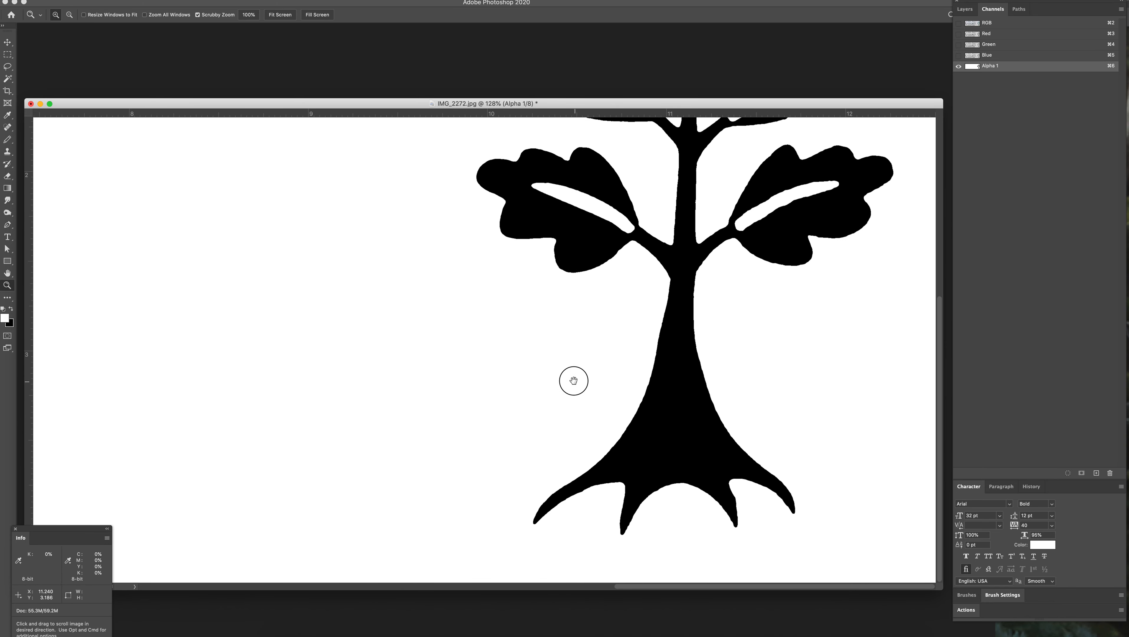
# Step: Smooth the inner-right root's edge in white and fill the dips along the outer-right root's underside in black with the Pencil
pyautogui.moveTo(753, 517); pyautogui.dragTo(598, 412)
pyautogui.press('b')
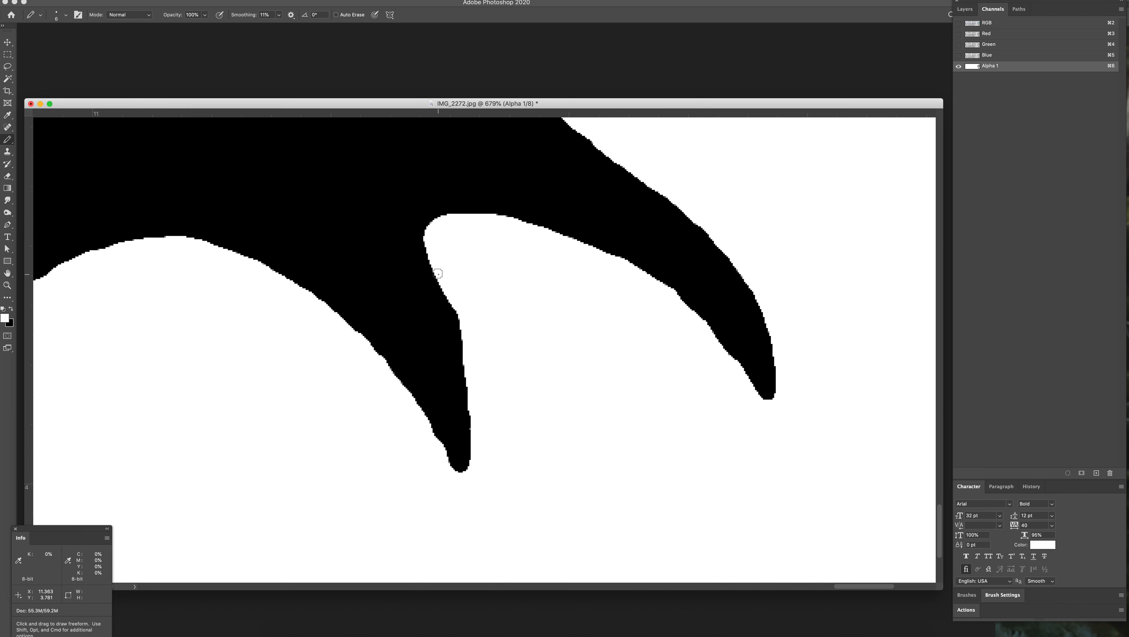
pyautogui.moveTo(440, 275); pyautogui.dragTo(497, 443)
pyautogui.press('x')
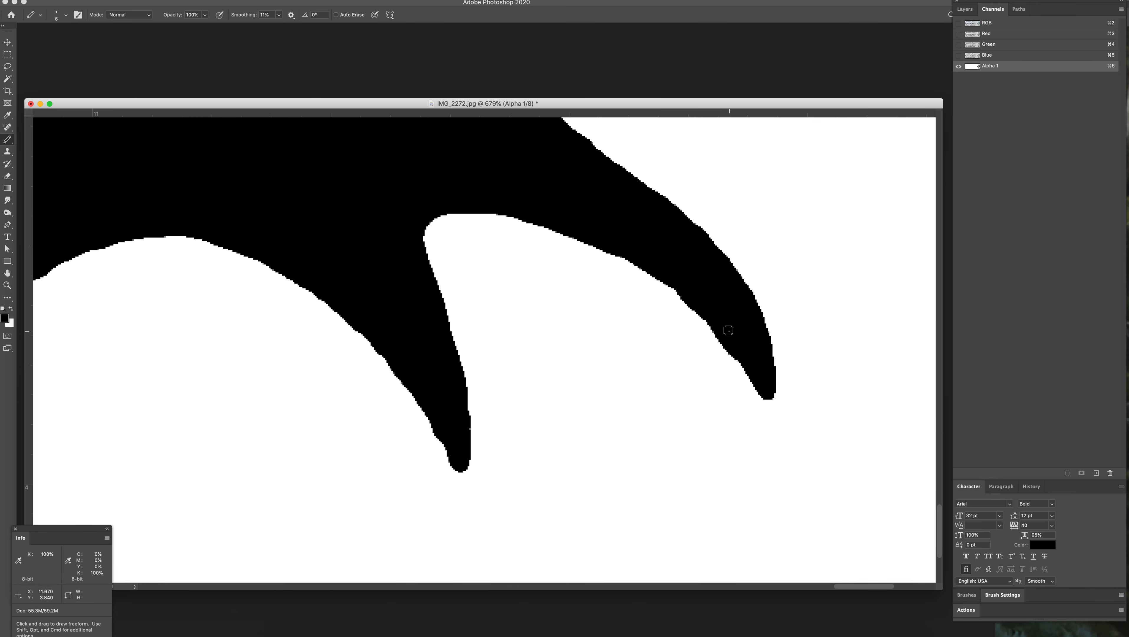
pyautogui.moveTo(713, 322); pyautogui.dragTo(702, 310)
pyautogui.moveTo(685, 294); pyautogui.dragTo(612, 249)
pyautogui.moveTo(757, 379); pyautogui.dragTo(732, 345)
# Step: Straighten the upper edge of the lower-right leaf's vein with a straight black Pencil line
pyautogui.press('space')
pyautogui.moveTo(652, 172); pyautogui.dragTo(682, 427)
pyautogui.moveTo(519, 271); pyautogui.dragTo(719, 555)
pyautogui.moveTo(492, 197); pyautogui.dragTo(457, 443)
pyautogui.moveTo(503, 216); pyautogui.dragTo(478, 477)
pyautogui.moveTo(625, 203); pyautogui.dragTo(373, 360)
pyautogui.moveTo(671, 342); pyautogui.dragTo(388, 429)
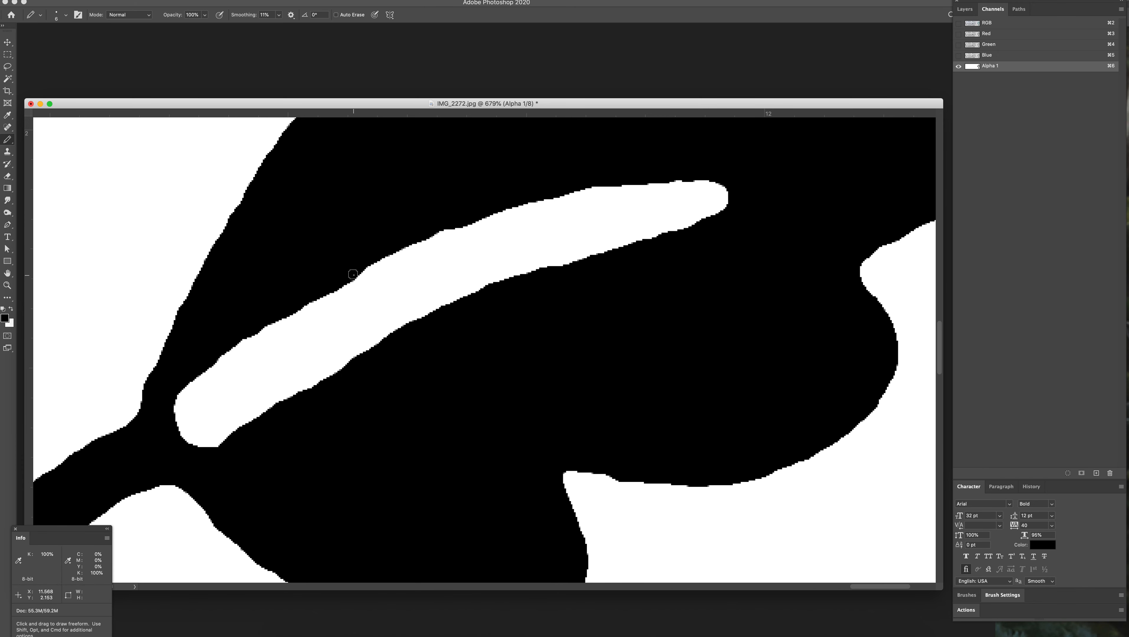
pyautogui.keyDown('shift'); pyautogui.click(457, 224); pyautogui.keyUp('shift')
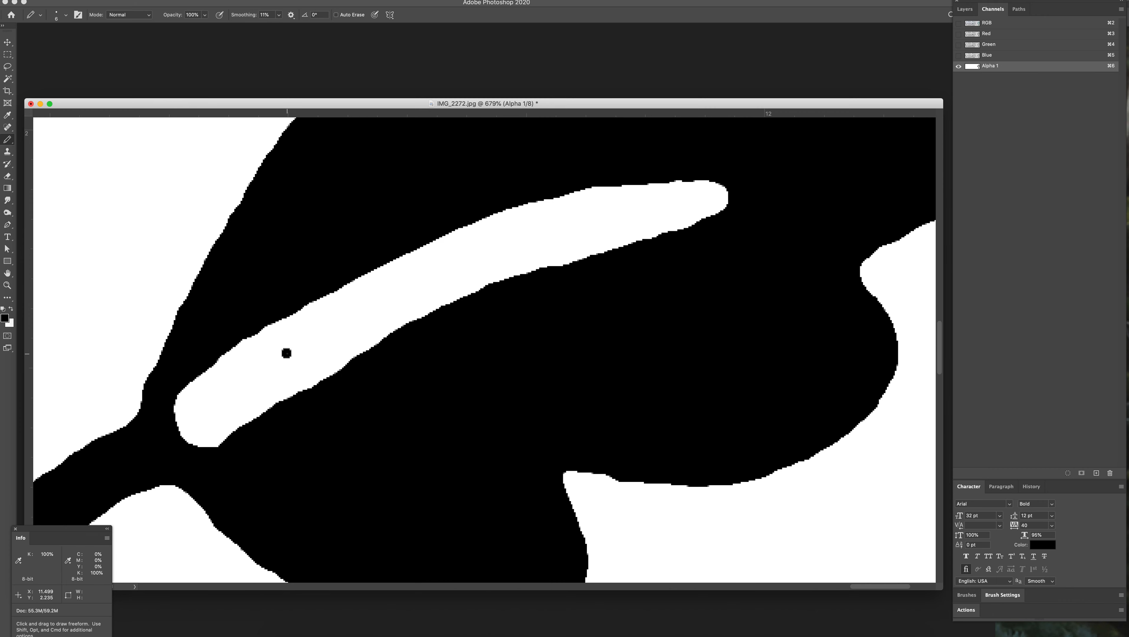
# Step: Try a straight black Pencil line between two points inside the lower-right leaf's vein and undo it
pyautogui.keyDown('shift'); pyautogui.click(468, 262); pyautogui.keyUp('shift')
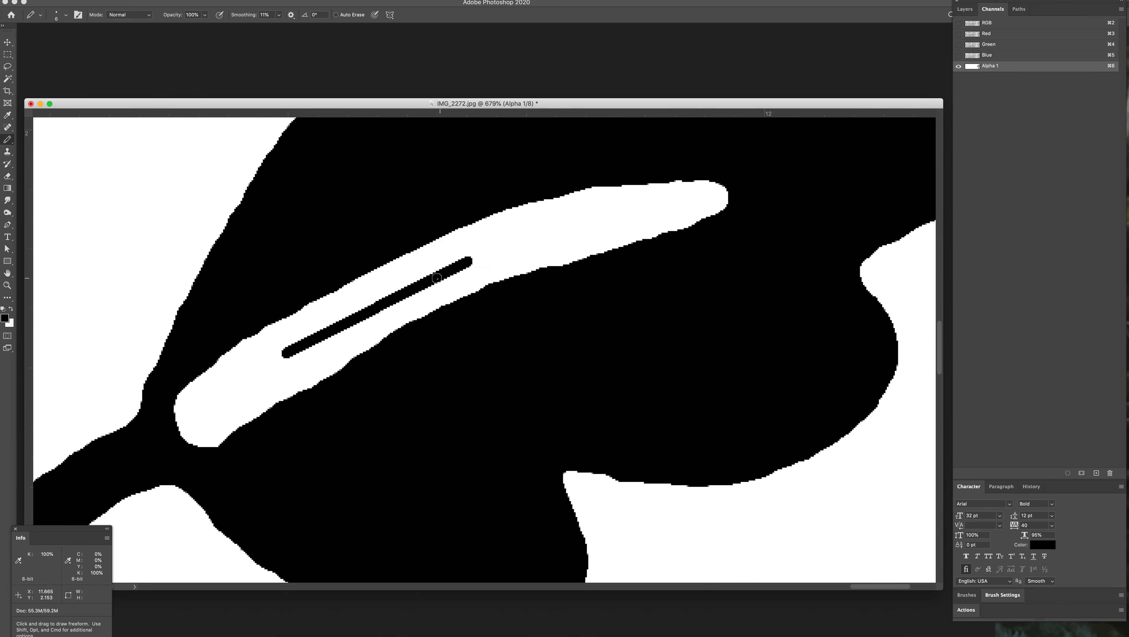
pyautogui.press('super+z')
# Step: Try straight and connected black Pencil lines in the white area beside the lower-right leaf and undo them
pyautogui.press('super+z')
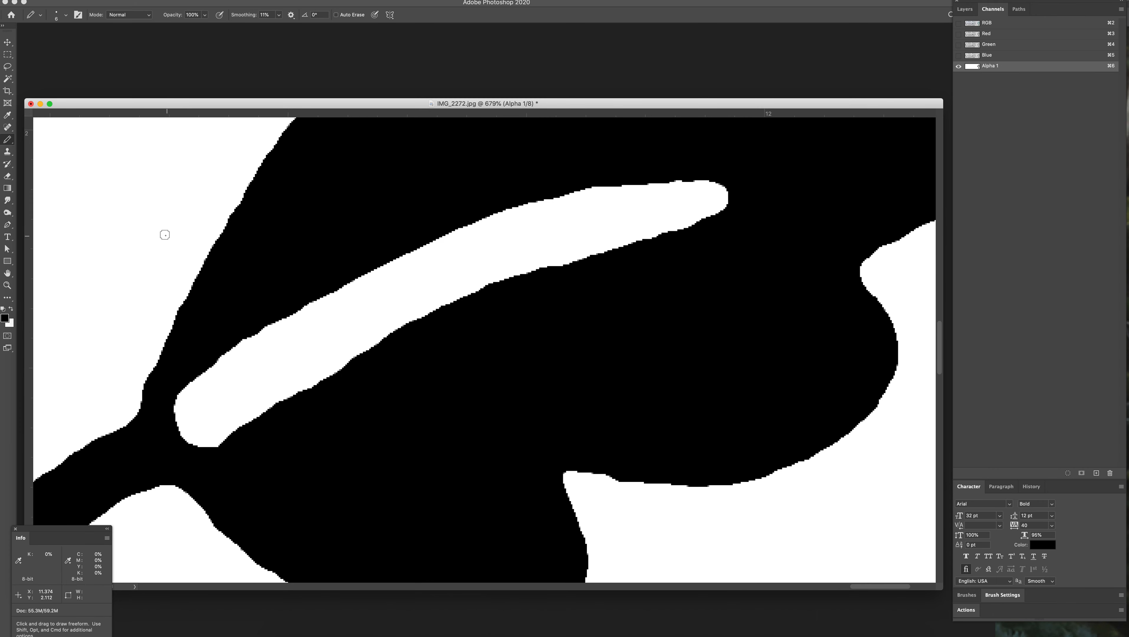
pyautogui.click(133, 218)
pyautogui.keyDown('shift'); pyautogui.click(637, 217); pyautogui.keyUp('shift')
pyautogui.press('super+z')
pyautogui.press('super+z')
pyautogui.click(115, 258)
pyautogui.moveTo(117, 258)
pyautogui.mouseDown()
pyautogui.moveTo(153, 225)
pyautogui.moveTo(156, 259)
pyautogui.mouseUp()
pyautogui.keyDown('shift'); pyautogui.click(207, 258); pyautogui.keyUp('shift')
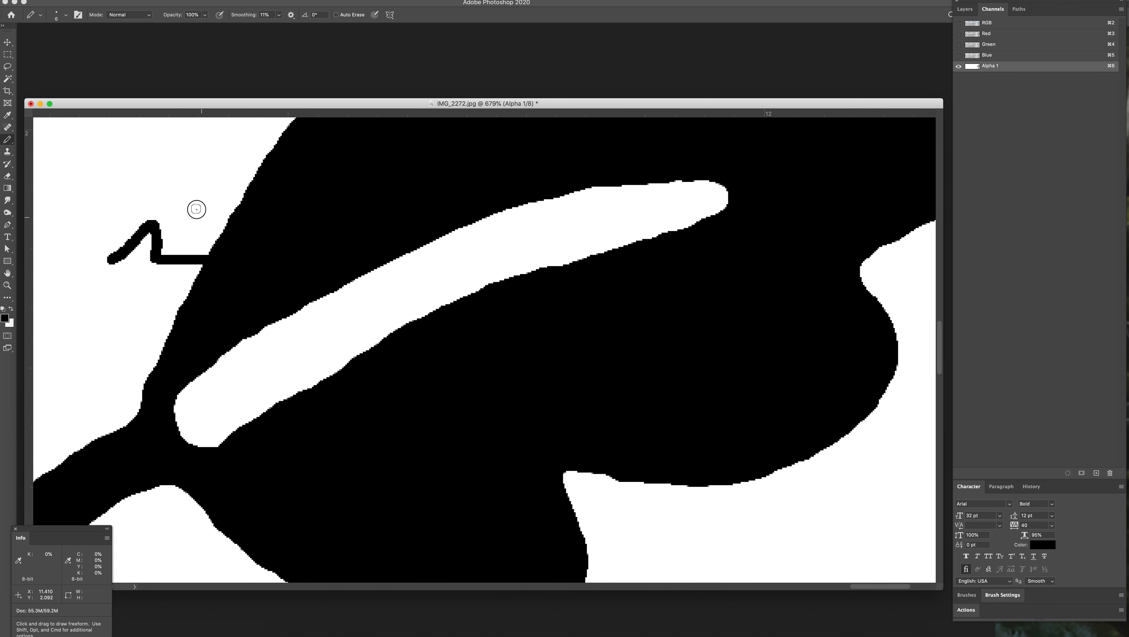
pyautogui.moveTo(139, 204)
pyautogui.mouseDown()
pyautogui.moveTo(83, 189)
pyautogui.moveTo(99, 252)
pyautogui.mouseUp()
pyautogui.moveTo(136, 171)
pyautogui.mouseDown()
pyautogui.moveTo(149, 158)
pyautogui.moveTo(176, 169)
pyautogui.moveTo(180, 186)
pyautogui.mouseUp()
pyautogui.press('super+z')
pyautogui.press('super+z')
pyautogui.press('super+z')
pyautogui.press('super+z')
pyautogui.press('super+z')
pyautogui.press('super+z')
pyautogui.press('super+z')
pyautogui.press('super+z')
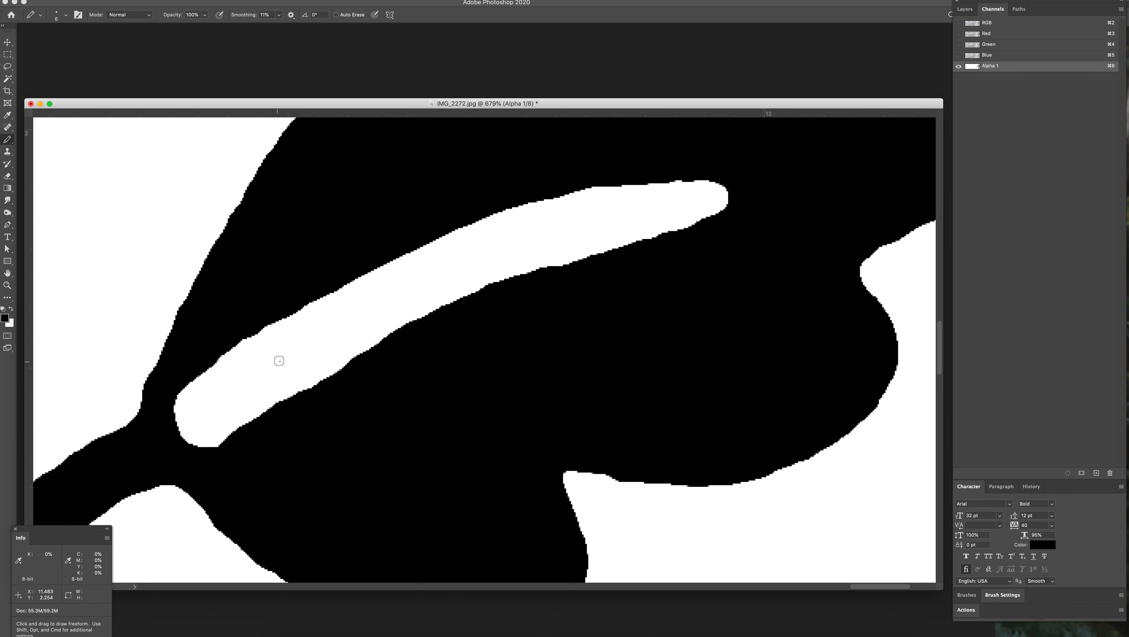
# Step: Smooth the upper edge of the lower-right leaf's vein near its tip with white Pencil strokes
pyautogui.press('x')
pyautogui.press('x')
pyautogui.press('x')
pyautogui.moveTo(613, 190); pyautogui.dragTo(685, 190)
pyautogui.moveTo(668, 187); pyautogui.dragTo(704, 187)
# Step: Straighten the lower-left leaf's uneven underside near its stem with black Pencil strokes
pyautogui.hotkey('alt', 'space')
pyautogui.moveTo(682, 299)
pyautogui.mouseDown()
pyautogui.moveTo(635, 279)
pyautogui.moveTo(575, 277)
pyautogui.moveTo(570, 244)
pyautogui.moveTo(582, 273)
pyautogui.moveTo(582, 241)
pyautogui.moveTo(550, 335)
pyautogui.mouseUp()
pyautogui.hotkey('alt', 'space')
pyautogui.moveTo(441, 404); pyautogui.dragTo(494, 403)
pyautogui.moveTo(468, 359); pyautogui.dragTo(384, 310)
pyautogui.hotkey('alt', 'space')
pyautogui.moveTo(547, 331); pyautogui.dragTo(489, 319)
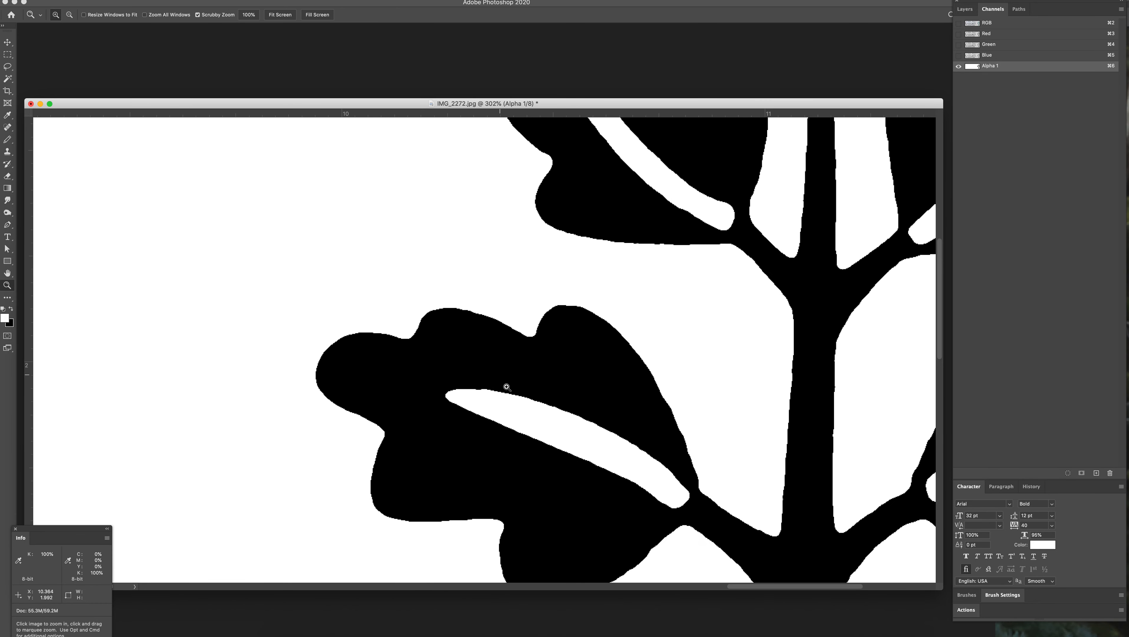
pyautogui.moveTo(537, 391); pyautogui.dragTo(361, 245)
pyautogui.press('super+space')
pyautogui.moveTo(459, 422); pyautogui.dragTo(504, 426)
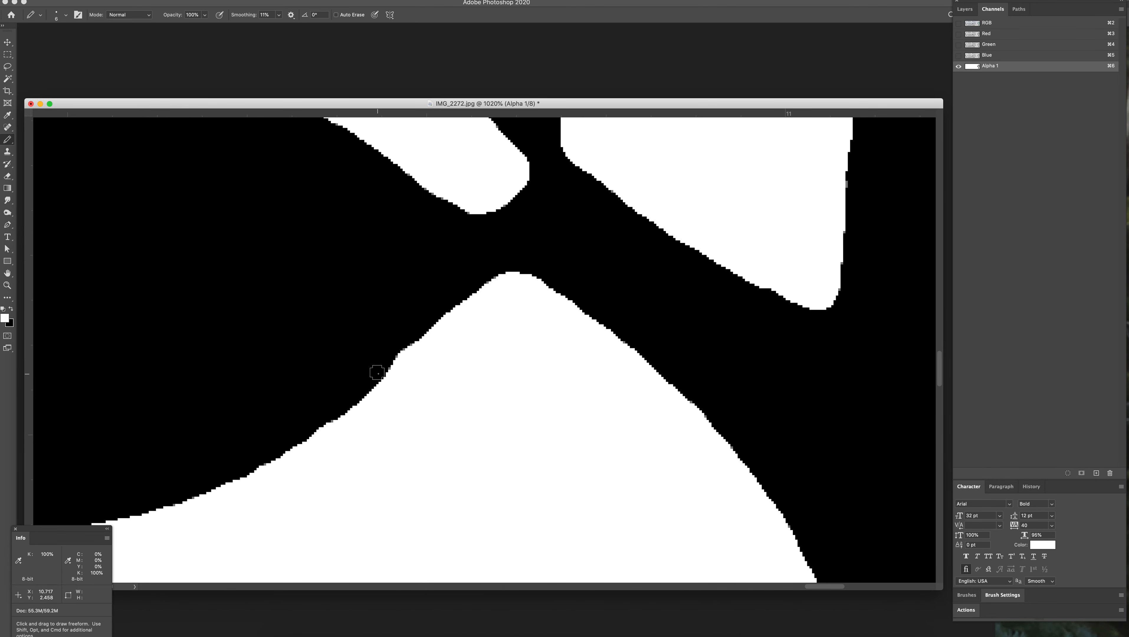
pyautogui.press('x')
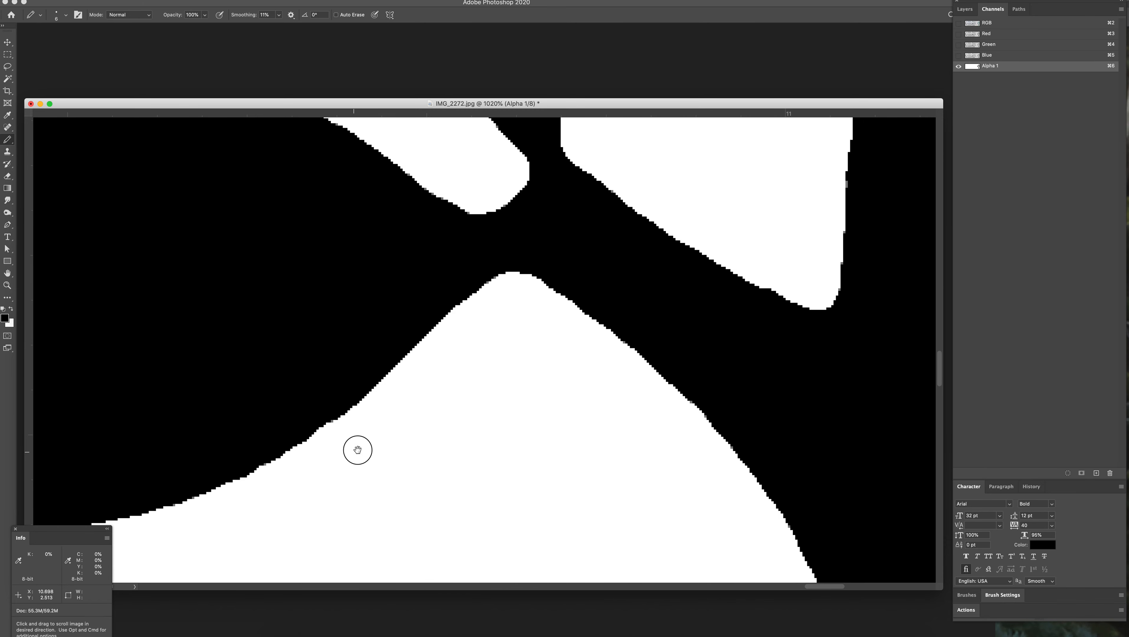
pyautogui.moveTo(353, 454); pyautogui.dragTo(567, 416)
pyautogui.moveTo(543, 378); pyautogui.dragTo(519, 393)
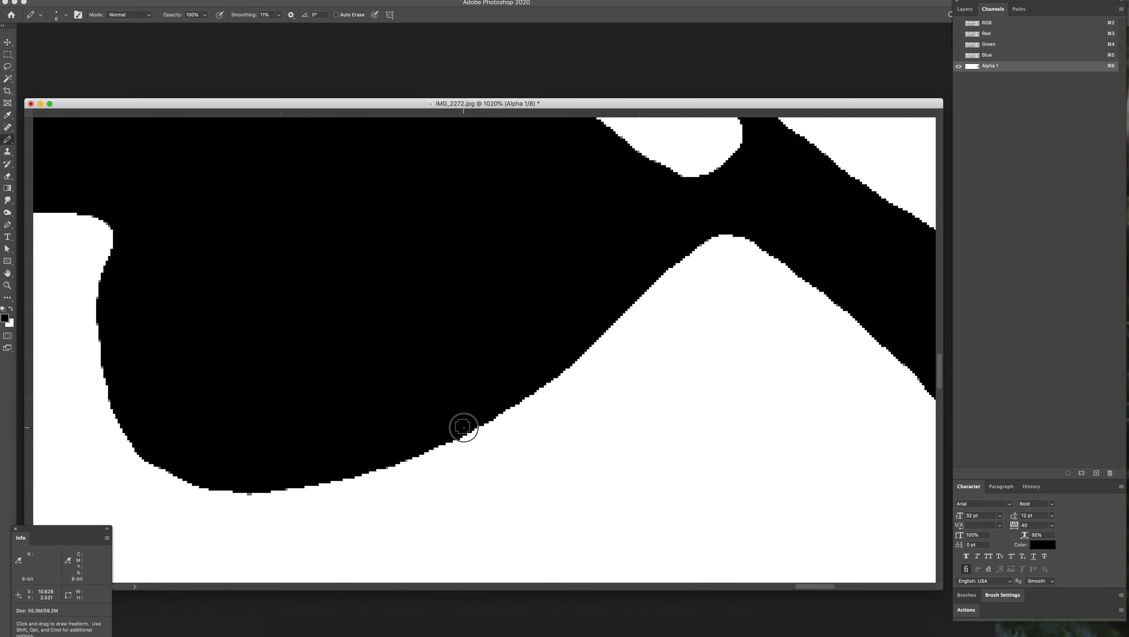
# Step: Even out the lower edge of the lower-right leaf's vein with straight white Pencil strokes, undoing the last one
pyautogui.press('space')
pyautogui.moveTo(629, 270); pyautogui.dragTo(355, 398)
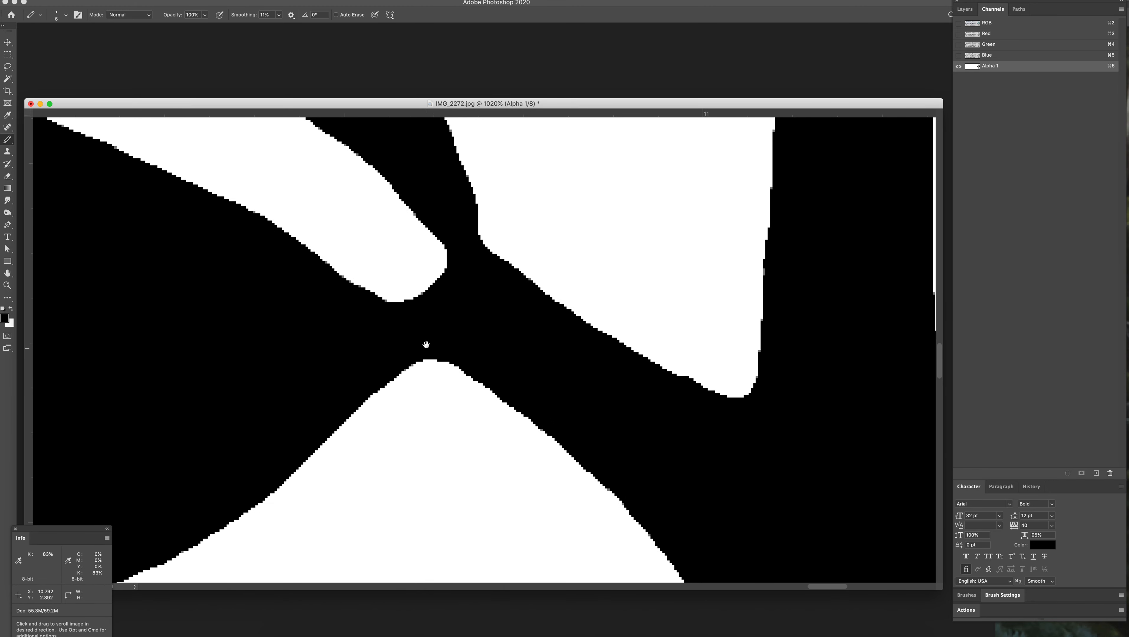
pyautogui.moveTo(426, 343); pyautogui.dragTo(686, 562)
pyautogui.press('z')
pyautogui.moveTo(629, 485); pyautogui.dragTo(550, 411)
pyautogui.press('space')
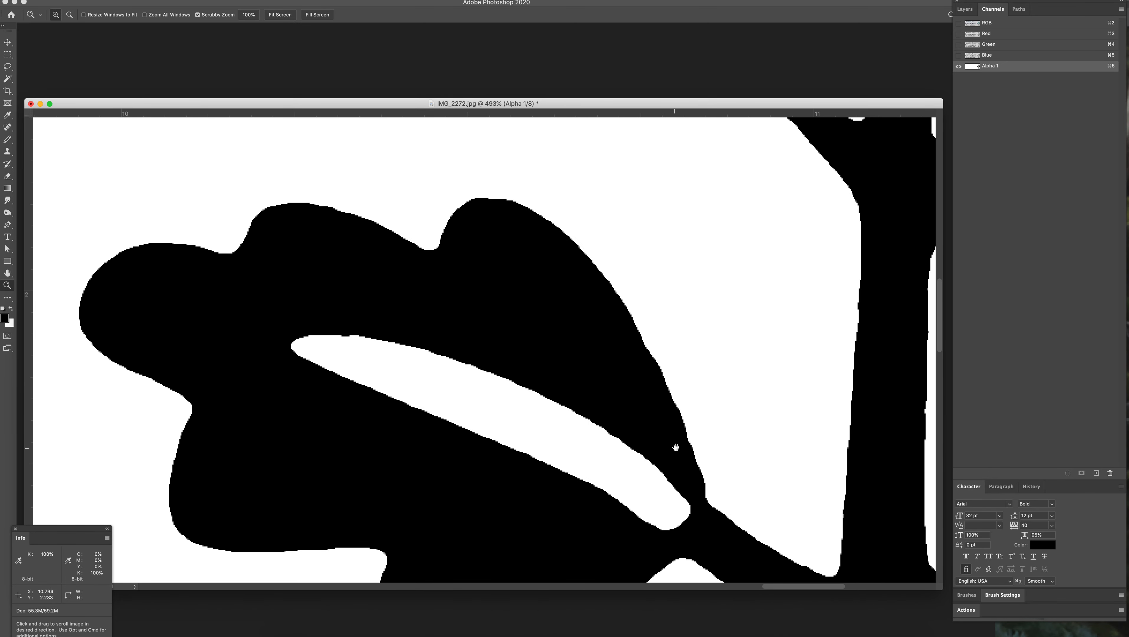
pyautogui.moveTo(676, 449); pyautogui.dragTo(421, 421)
pyautogui.moveTo(695, 290); pyautogui.dragTo(318, 212)
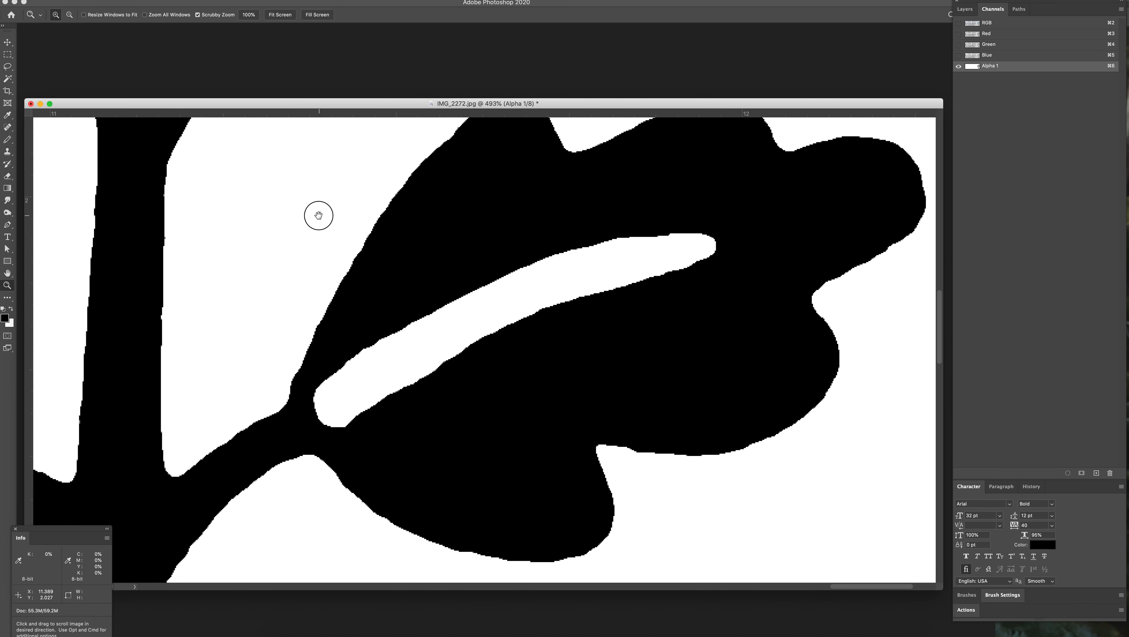
pyautogui.press('b')
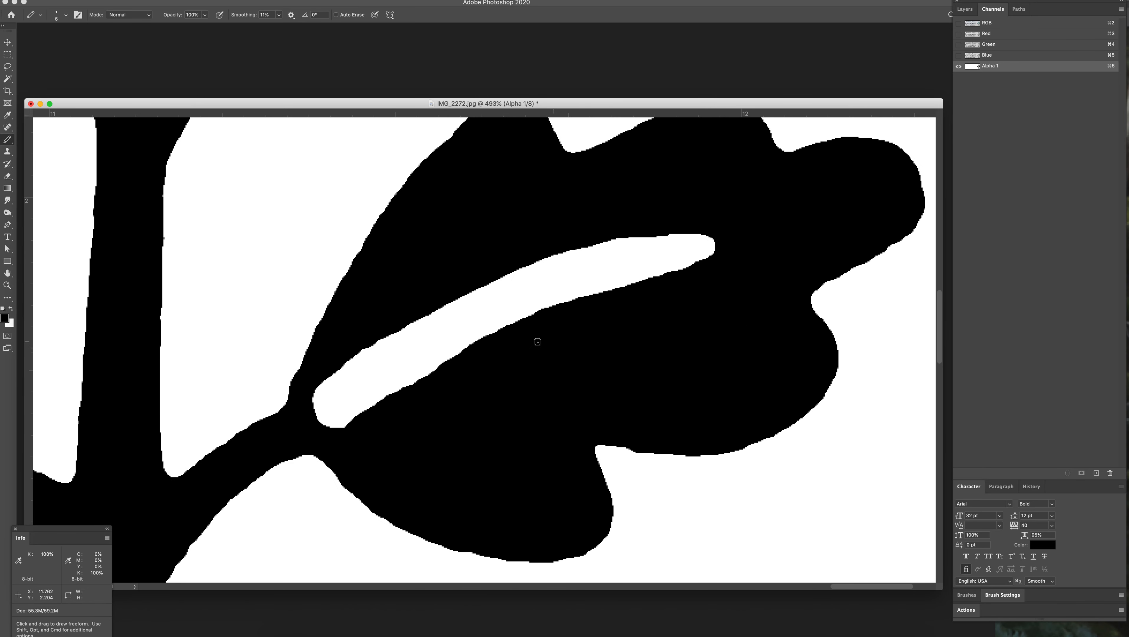
pyautogui.press('x')
pyautogui.press('shift')
pyautogui.keyDown('shift'); pyautogui.click(511, 320); pyautogui.keyUp('shift')
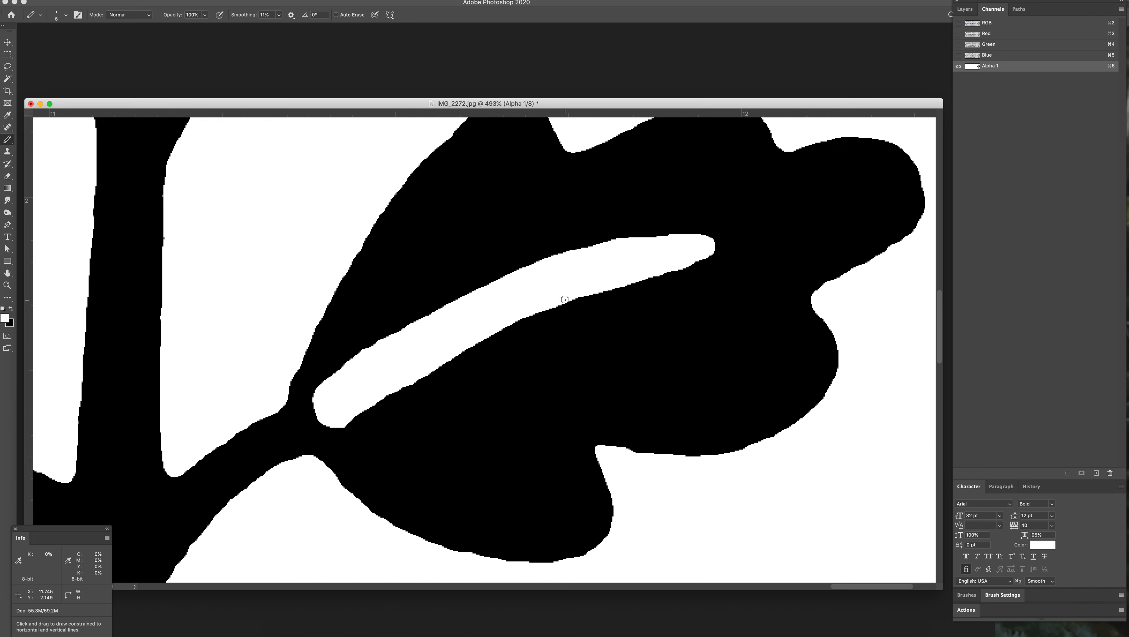
pyautogui.press('super+z')
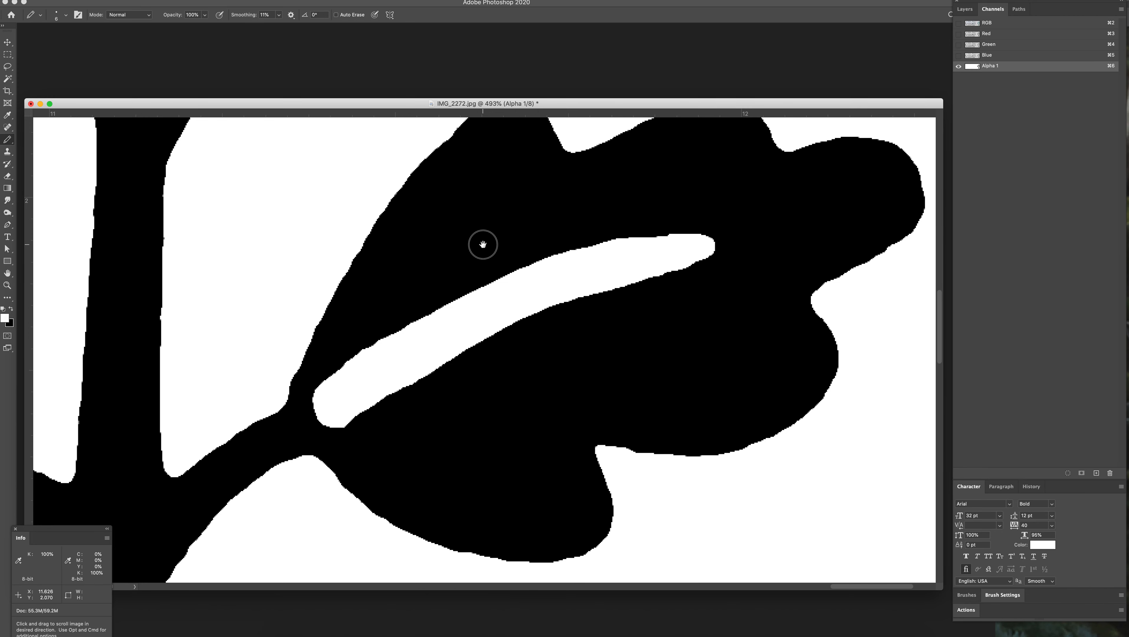
# Step: Trim the bumps on the lower-right leaf's inner edge near the stem with a straight white Pencil stroke
pyautogui.moveTo(482, 244); pyautogui.dragTo(454, 197)
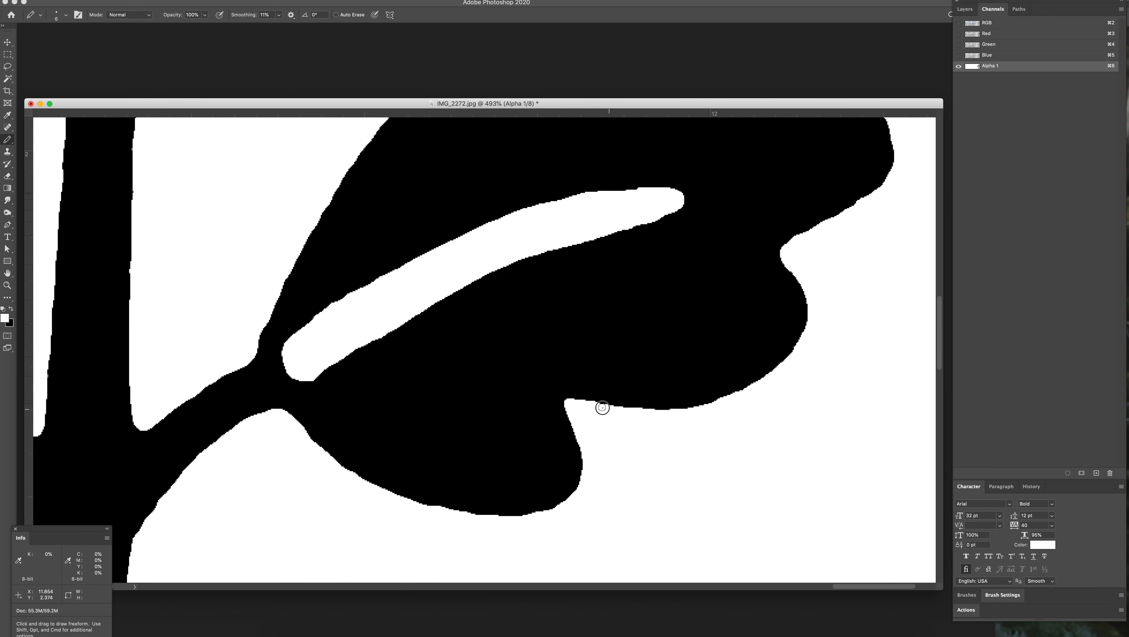
pyautogui.moveTo(421, 388); pyautogui.dragTo(539, 344)
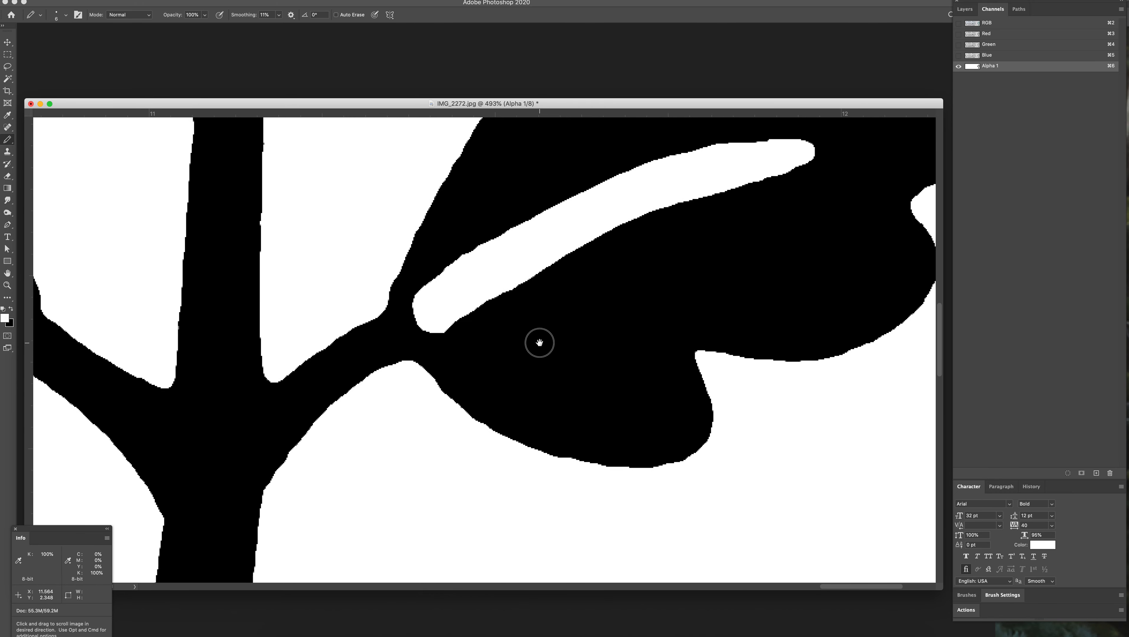
pyautogui.moveTo(441, 389)
pyautogui.mouseDown()
pyautogui.moveTo(620, 446)
pyautogui.moveTo(713, 300)
pyautogui.moveTo(668, 338)
pyautogui.mouseUp()
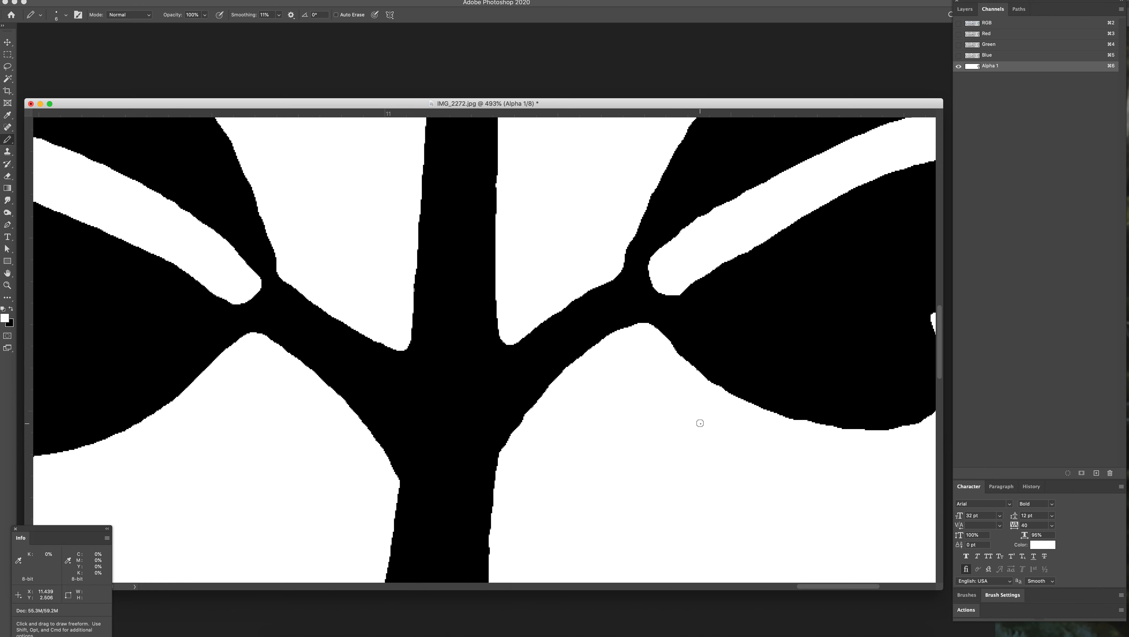
pyautogui.scroll(5, 700, 423)
pyautogui.hscroll(5, 701, 423)
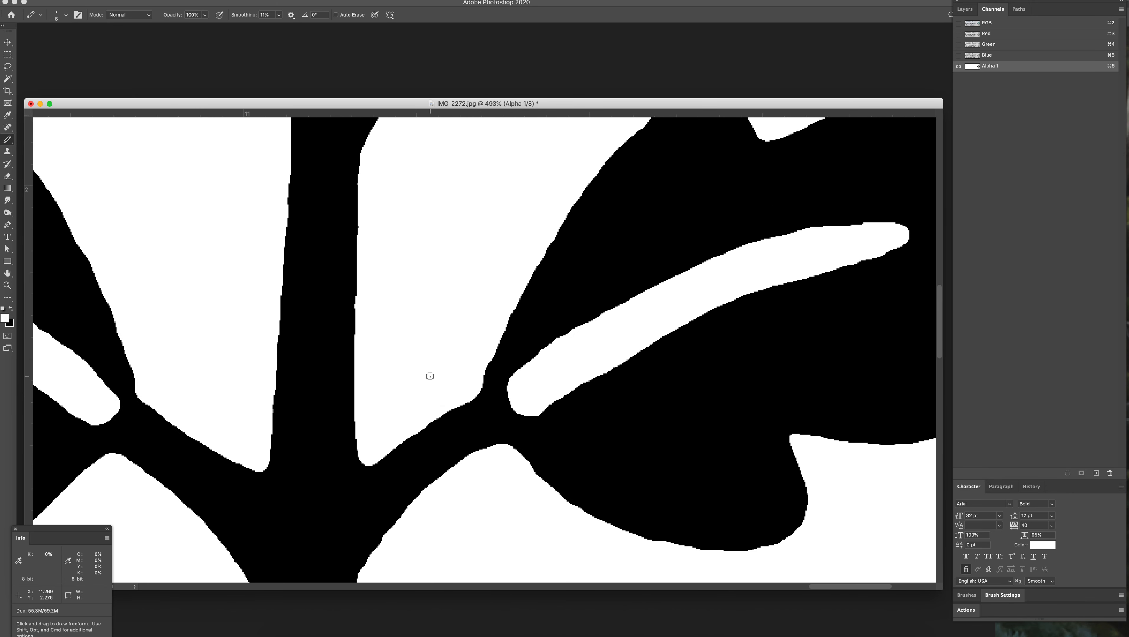
pyautogui.press('shift')
pyautogui.scroll(5, 718, 209)
pyautogui.hscroll(8, 719, 209)
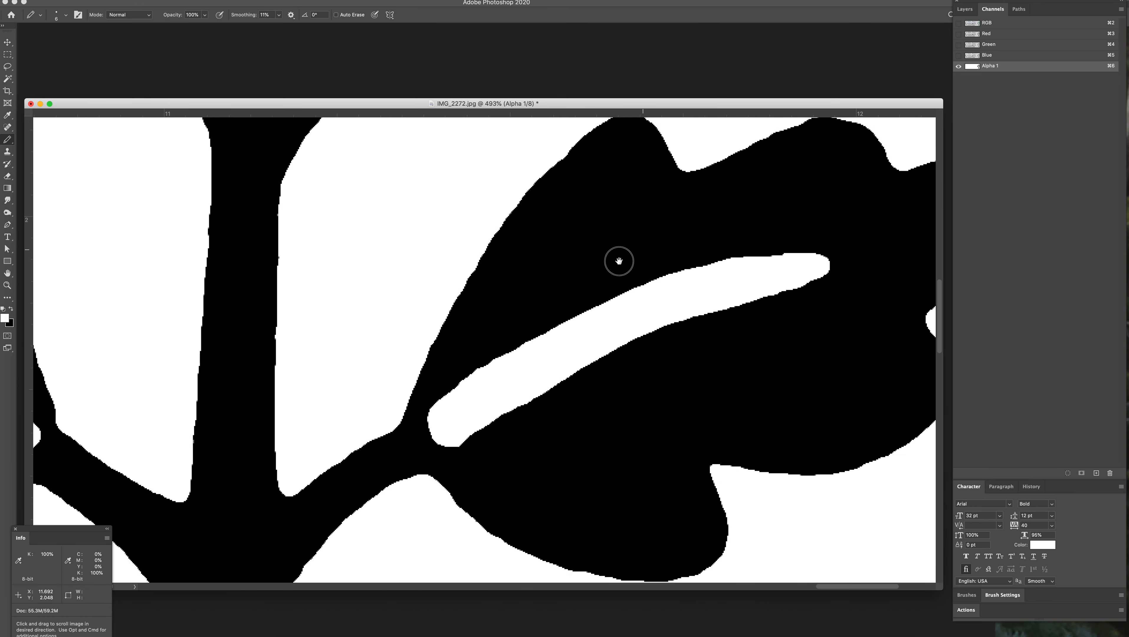
# Step: Fill the dips along the upper-left edge of the lower-right leaf with straight black Pencil strokes
pyautogui.press('x')
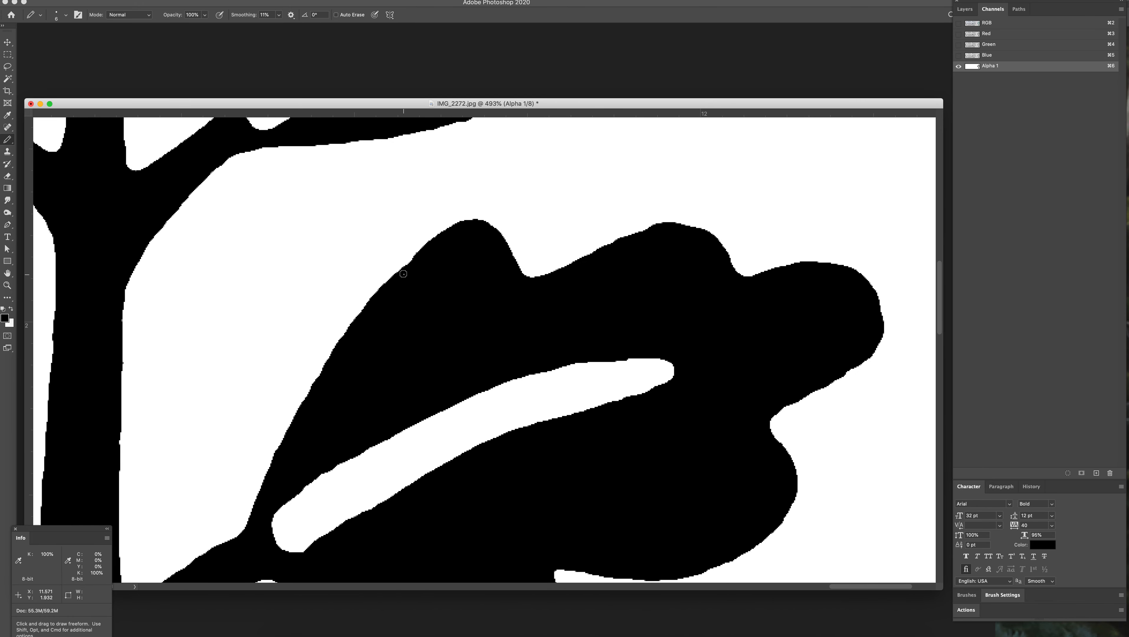
pyautogui.press('shift')
pyautogui.press('space')
pyautogui.moveTo(565, 231)
pyautogui.mouseDown()
pyautogui.moveTo(486, 239)
pyautogui.moveTo(457, 275)
pyautogui.moveTo(465, 341)
pyautogui.mouseUp()
# Step: Smooth out the bump along the upper-right leaf's underside with the Pencil
pyautogui.press('space')
pyautogui.moveTo(418, 262)
pyautogui.mouseDown()
pyautogui.moveTo(547, 378)
pyautogui.moveTo(542, 393)
pyautogui.mouseUp()
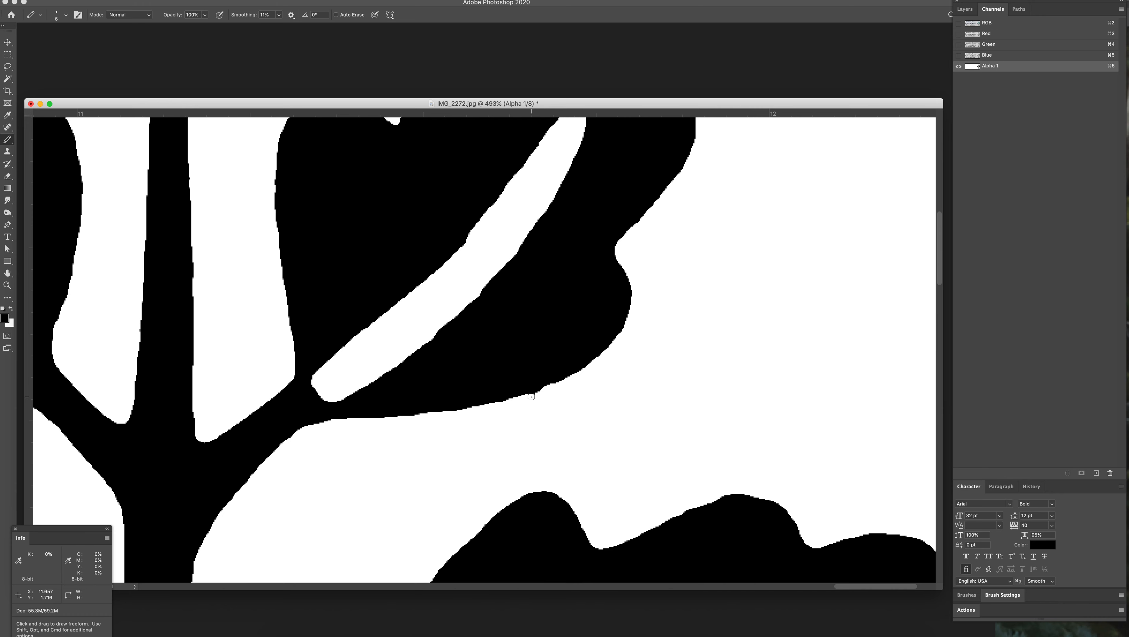
pyautogui.press('x')
pyautogui.scroll(5, 530, 322)
pyautogui.hscroll(-2, 560, 310)
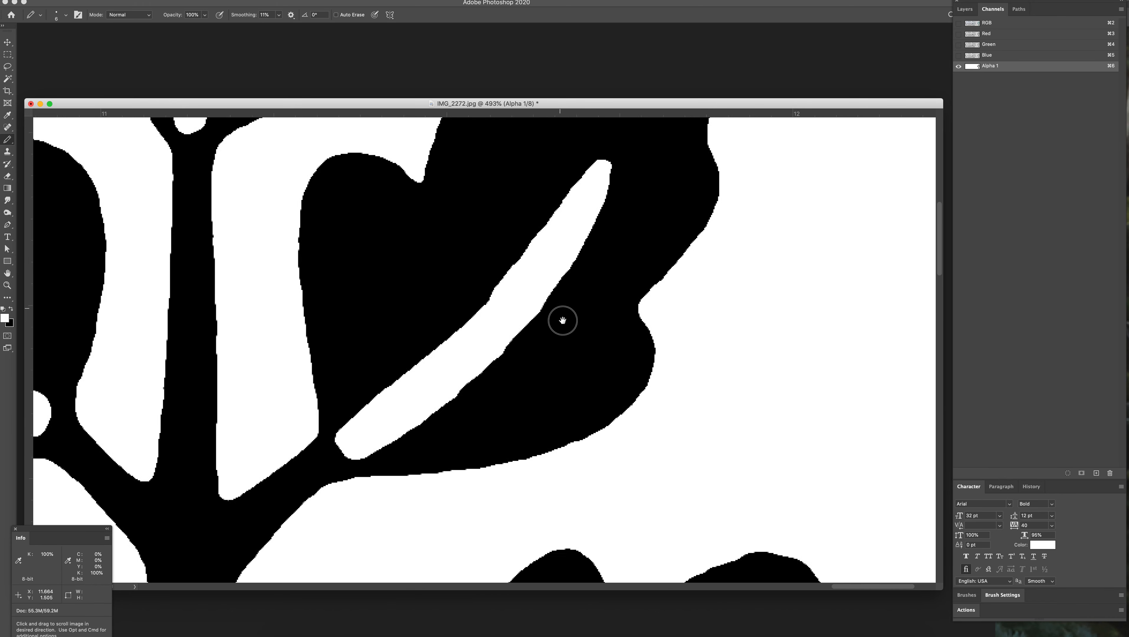
# Step: Trim the bump on the top leaf's lower-left edge in white and fill the resulting notch in black with the Pencil
pyautogui.scroll(6, 572, 368)
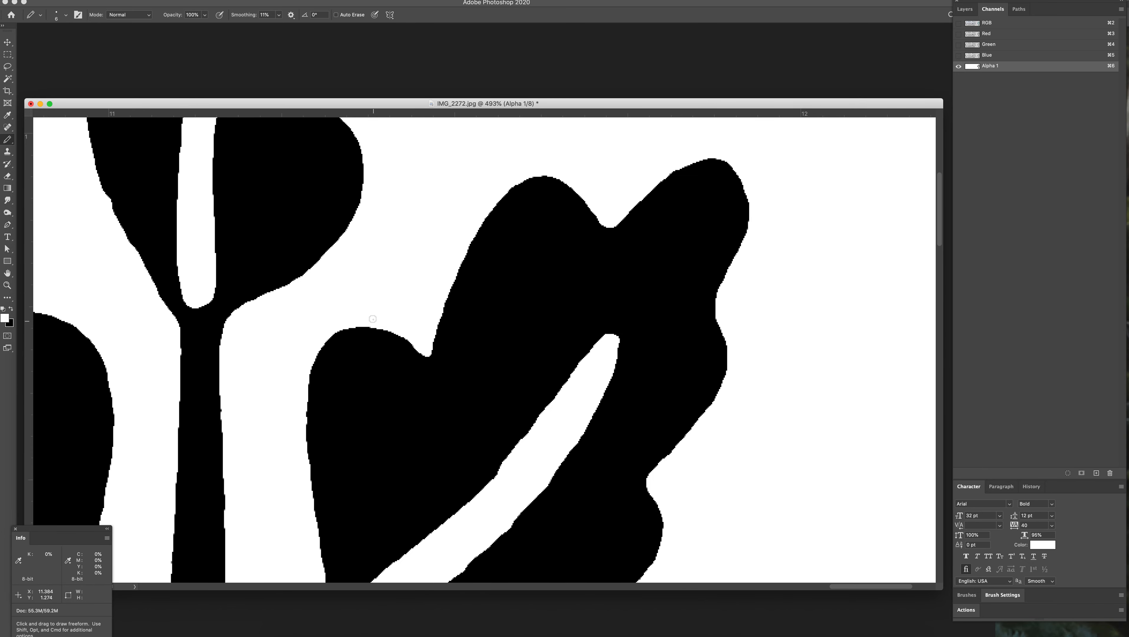
pyautogui.moveTo(451, 204); pyautogui.dragTo(717, 322)
pyautogui.scroll(3, 575, 290)
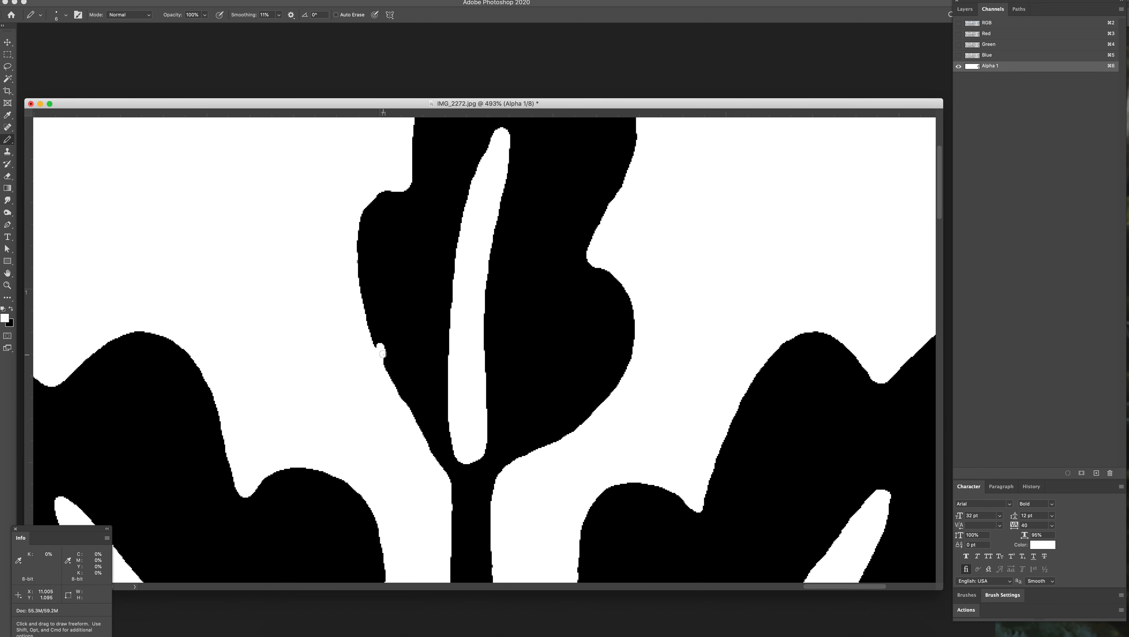
pyautogui.press('x')
pyautogui.moveTo(382, 352); pyautogui.dragTo(414, 405)
pyautogui.press('x')
pyautogui.moveTo(442, 270); pyautogui.dragTo(448, 440)
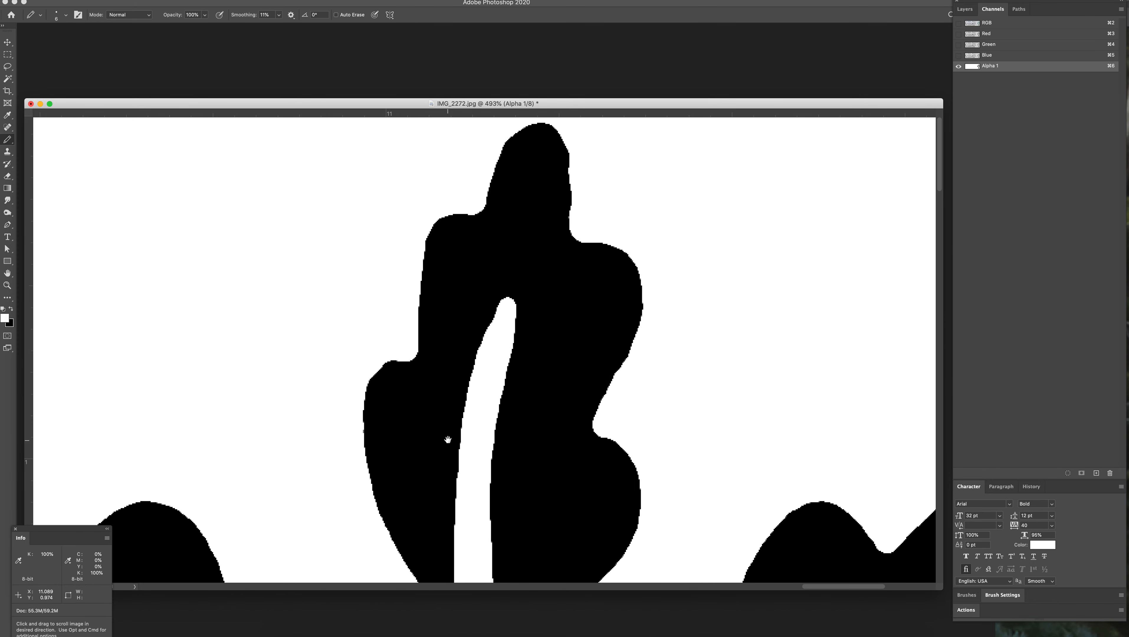
# Step: Save the document as WORKING FILE.psd in Photoshop format in the SOURCE folder, with alpha channels included
pyautogui.press('z')
pyautogui.moveTo(607, 340); pyautogui.dragTo(589, 328)
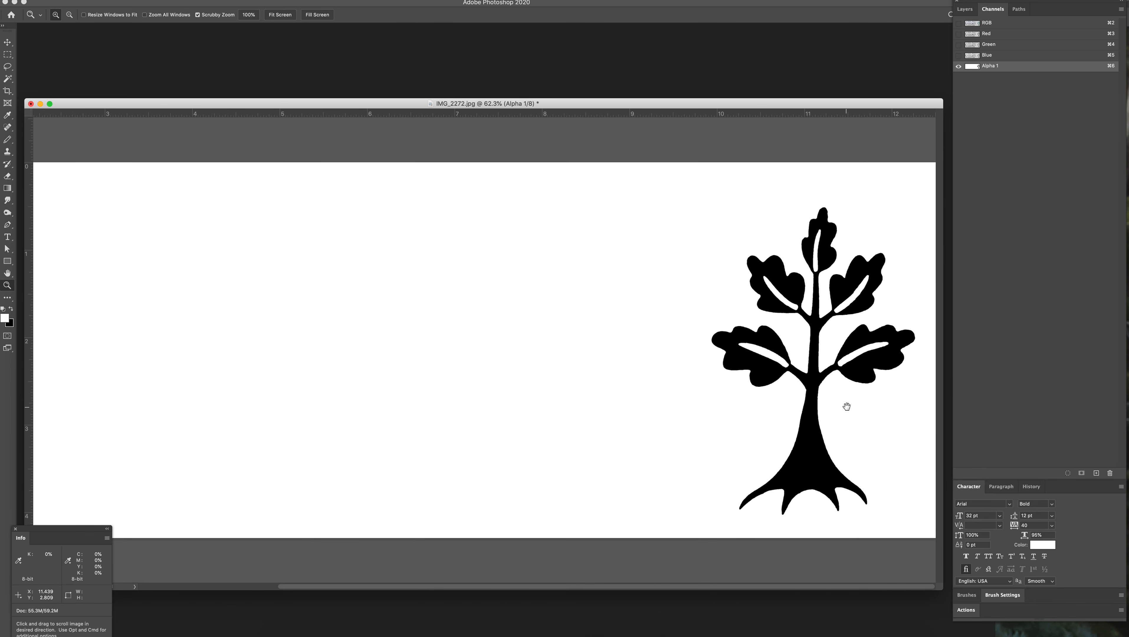
pyautogui.hscroll(-1, 886, 283)
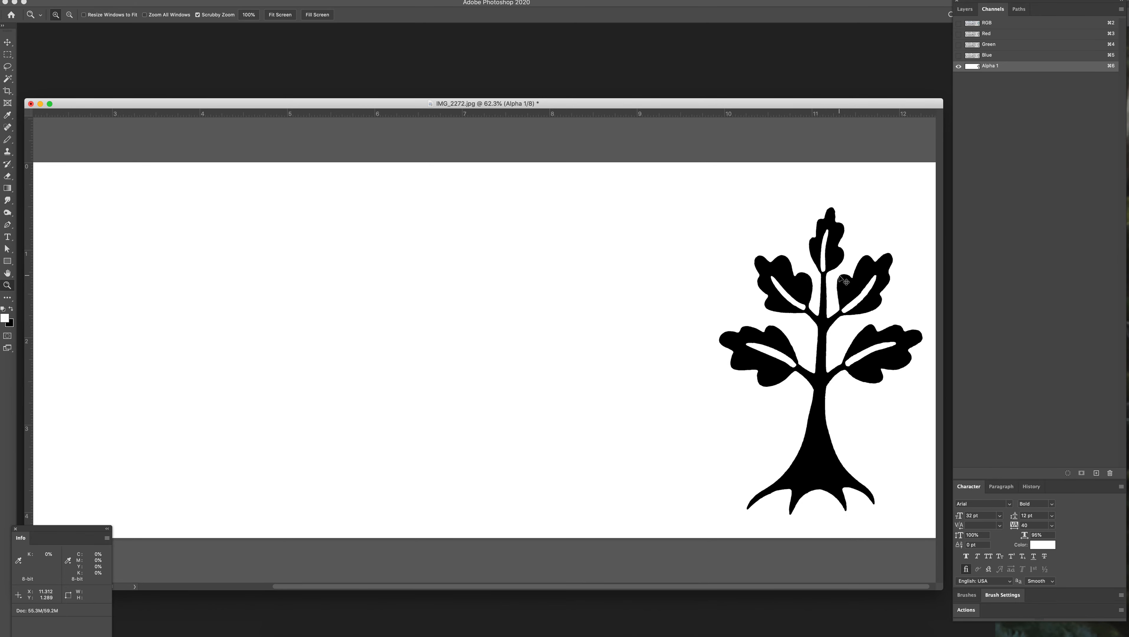
pyautogui.press('super+shift+s')
pyautogui.moveTo(581, 84); pyautogui.dragTo(485, 84)
pyautogui.write('WORKING FILE.psd')
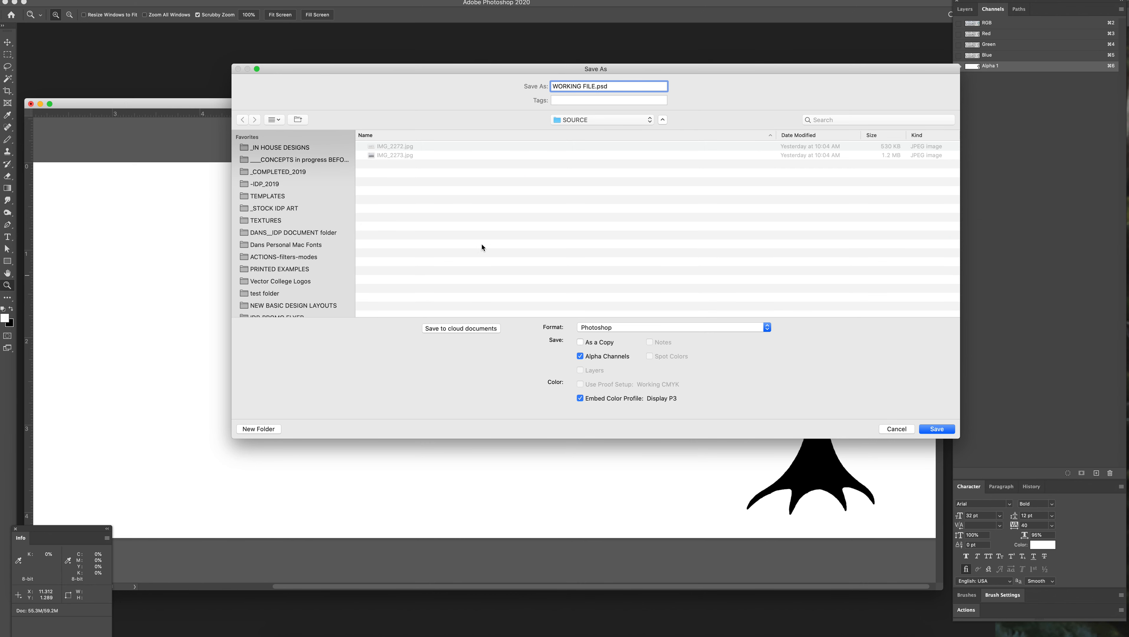
pyautogui.click(937, 429)
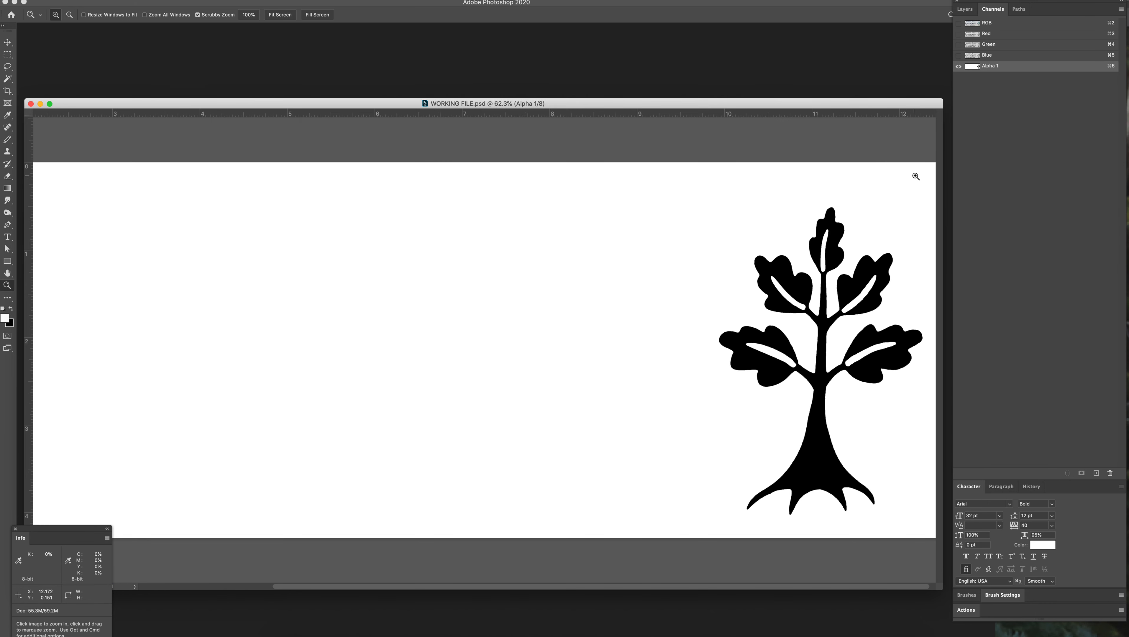
# Step: Rename the Alpha 1 channel to Green Tree
pyautogui.hscroll(1, 915, 176)
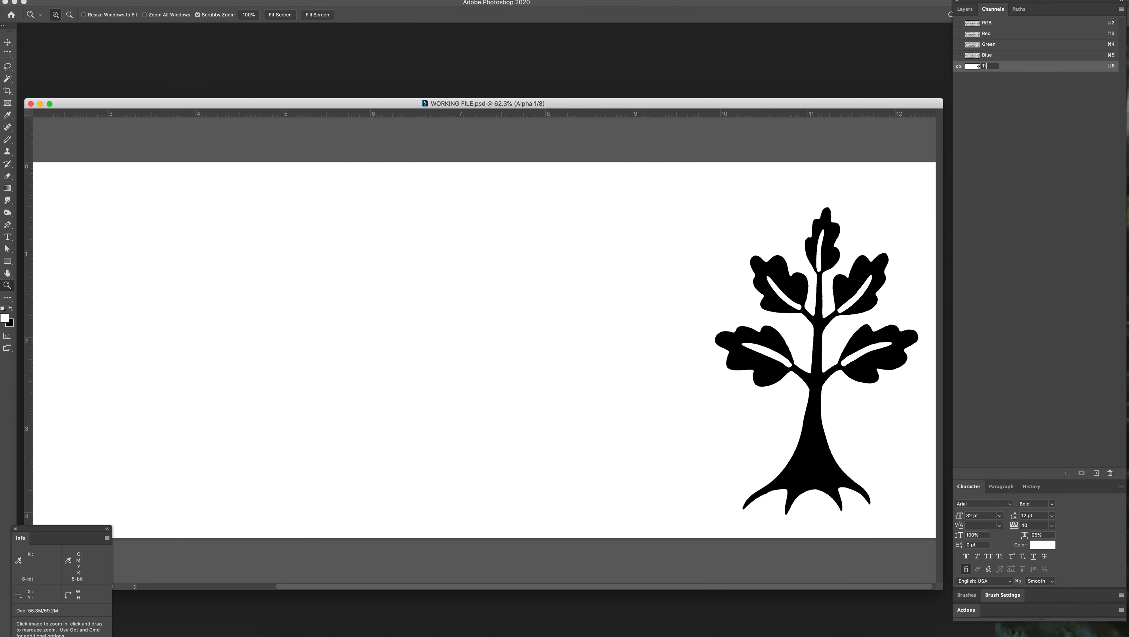
pyautogui.press('Return')
pyautogui.press('Return')
# Step: Select the three lines of lettering on the RGB composite with a rectangular marquee about 8.94 by 4.30, and display the Green Tree channel
pyautogui.click(979, 24)
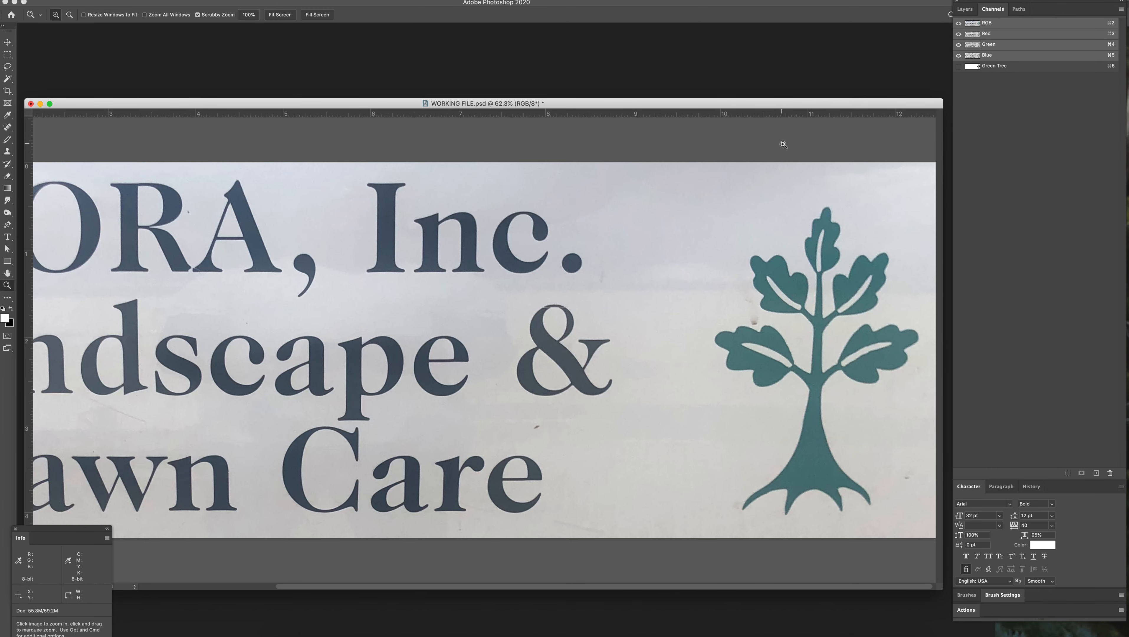
pyautogui.hscroll(-5, 680, 270)
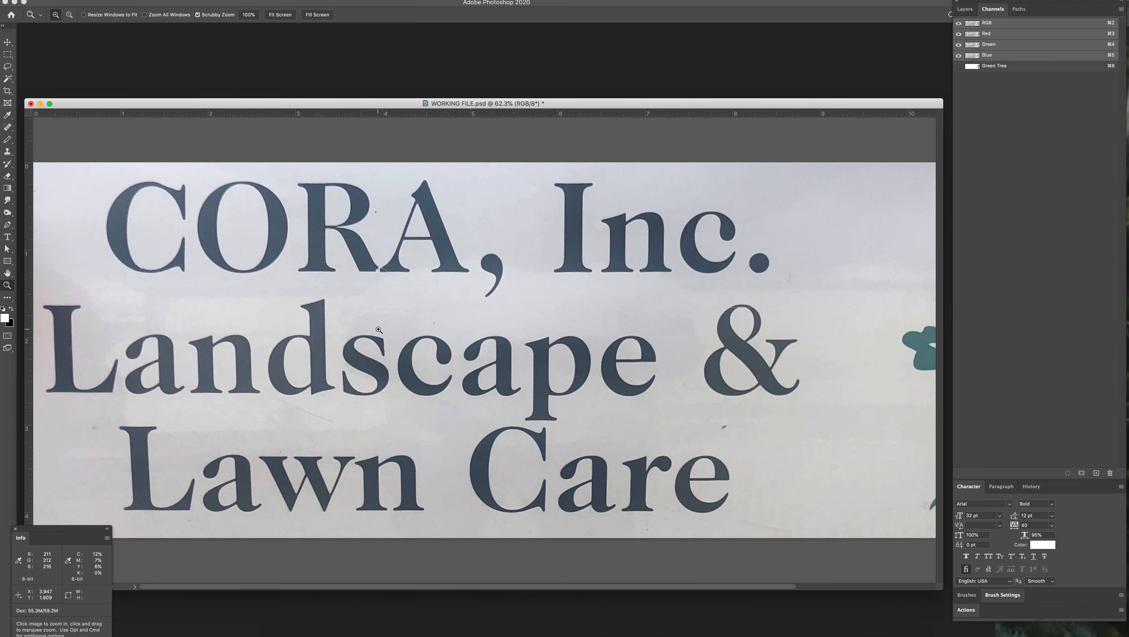
pyautogui.keyDown('alt'); pyautogui.click(386, 337); pyautogui.keyUp('alt')
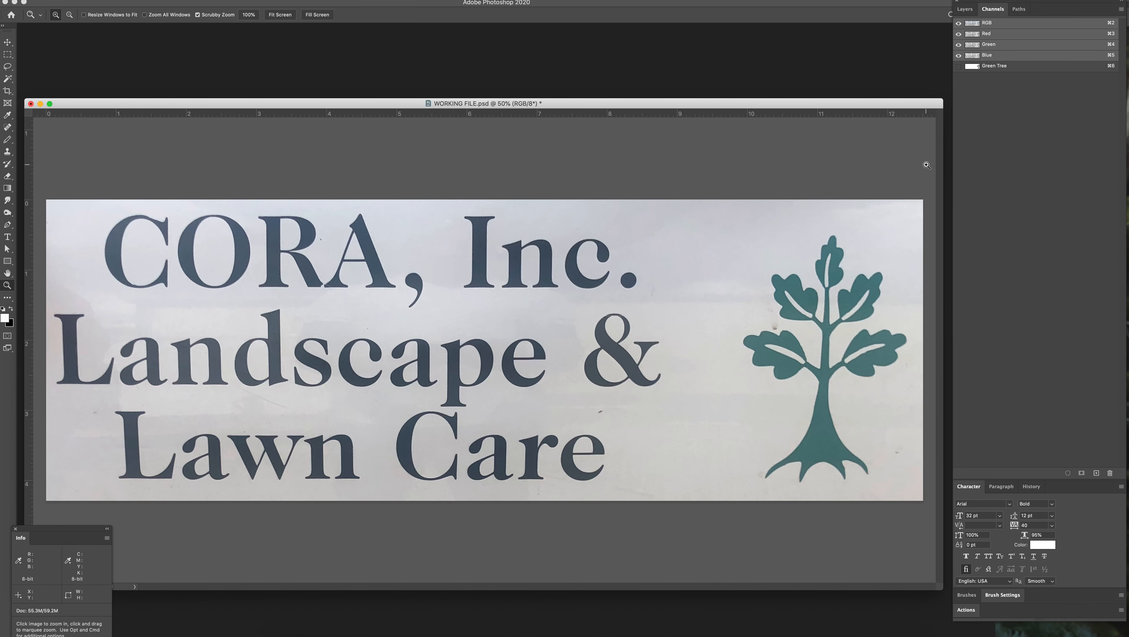
pyautogui.moveTo(344, 103); pyautogui.dragTo(382, 92)
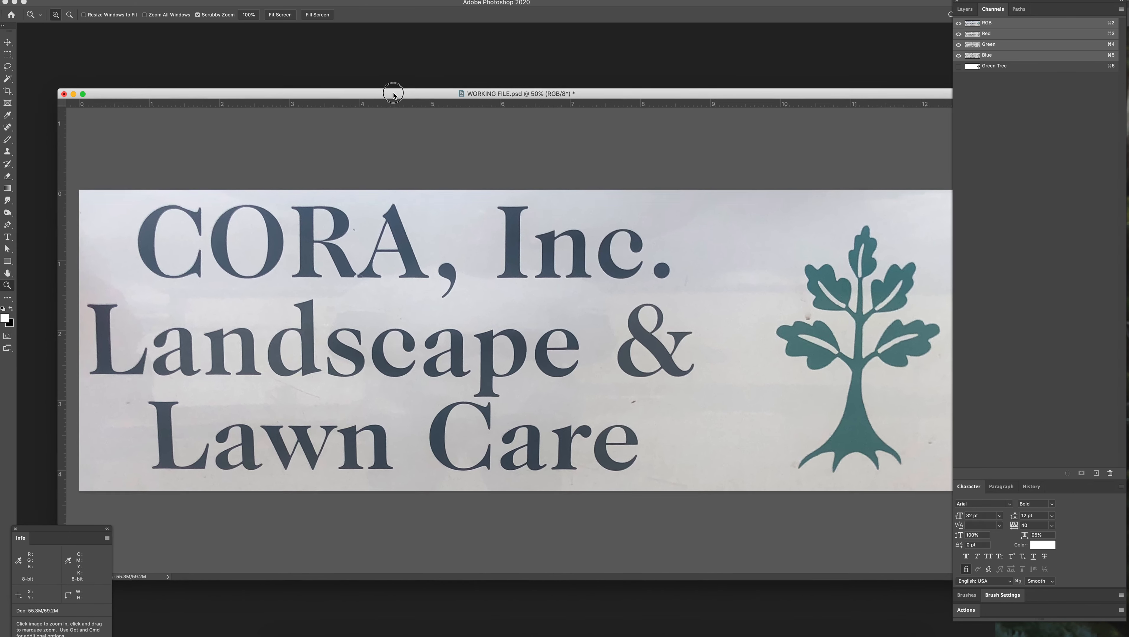
pyautogui.press('m')
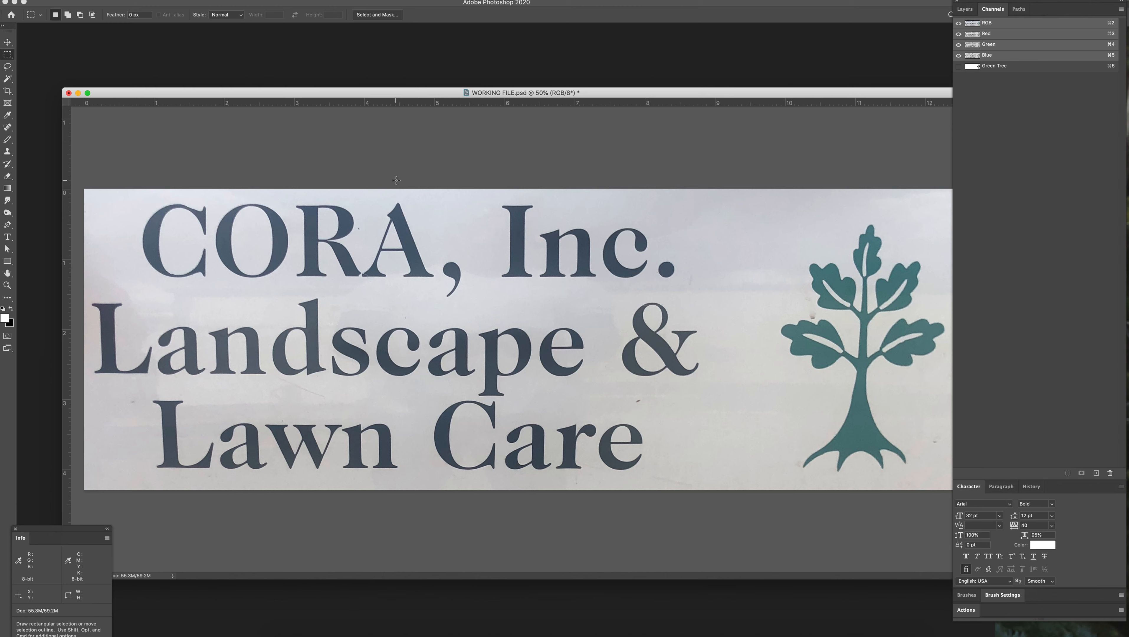
pyautogui.moveTo(83, 189); pyautogui.dragTo(710, 513)
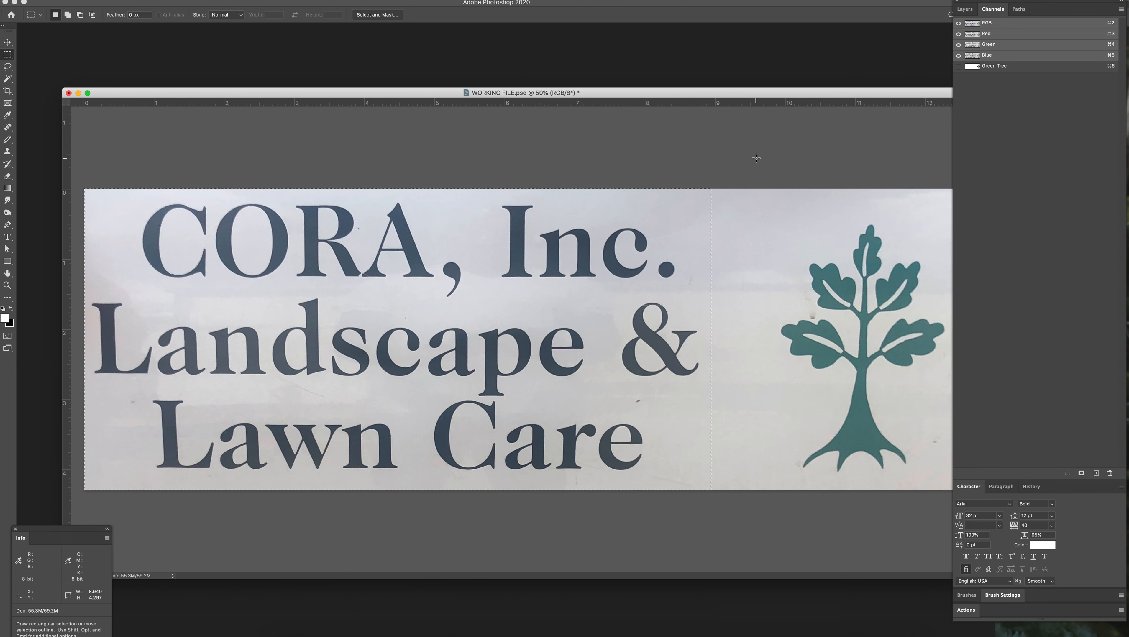
pyautogui.click(983, 66)
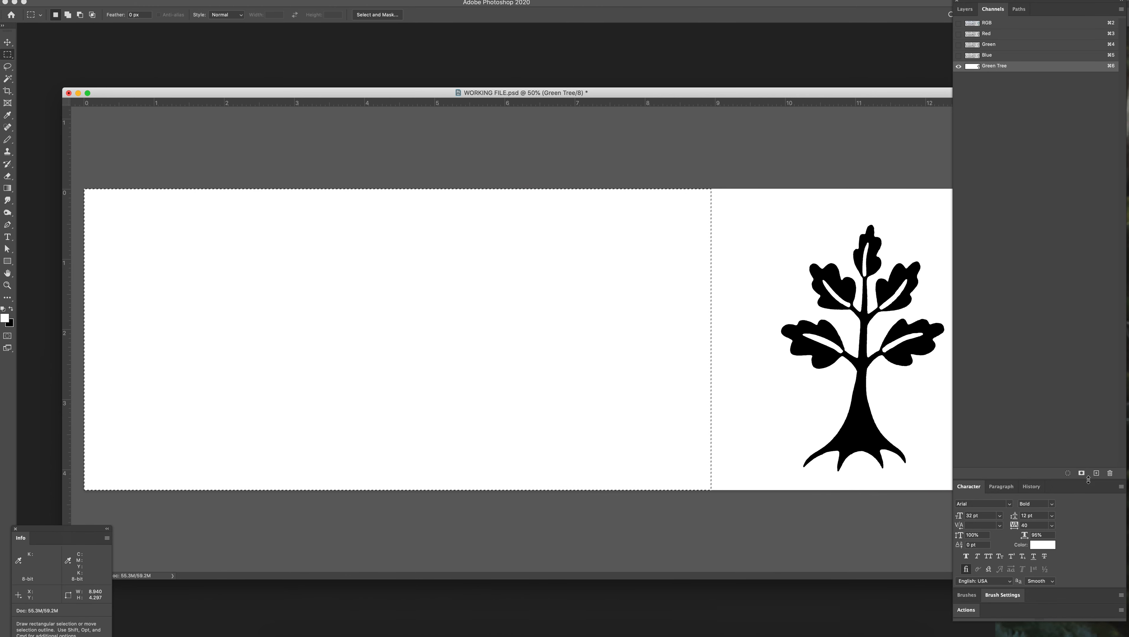
# Step: Paste the copied lettering into a new alpha channel and apply Levels with a black input of 126 and a white input of 147
pyautogui.click(1097, 473)
pyautogui.press('super+v')
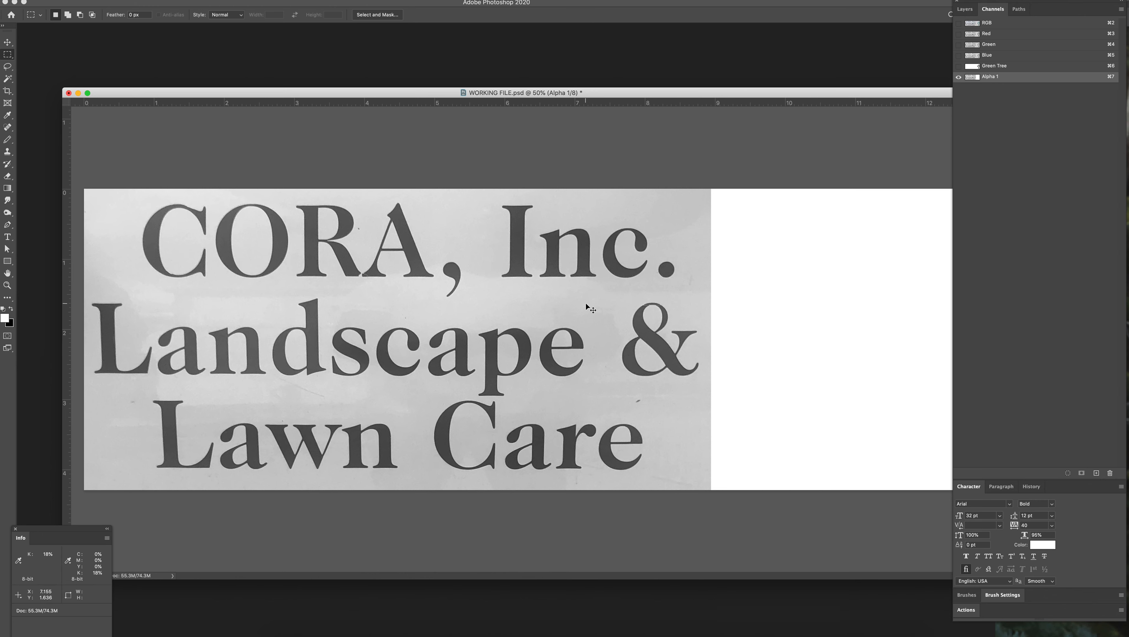
pyautogui.press('super+l')
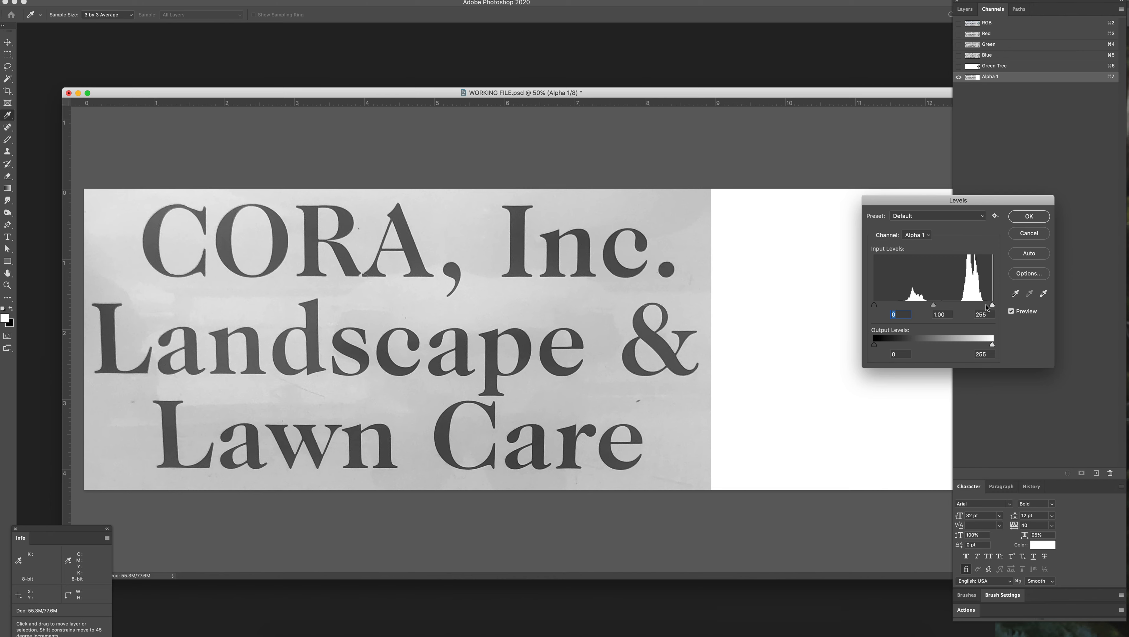
pyautogui.moveTo(994, 306); pyautogui.dragTo(954, 306)
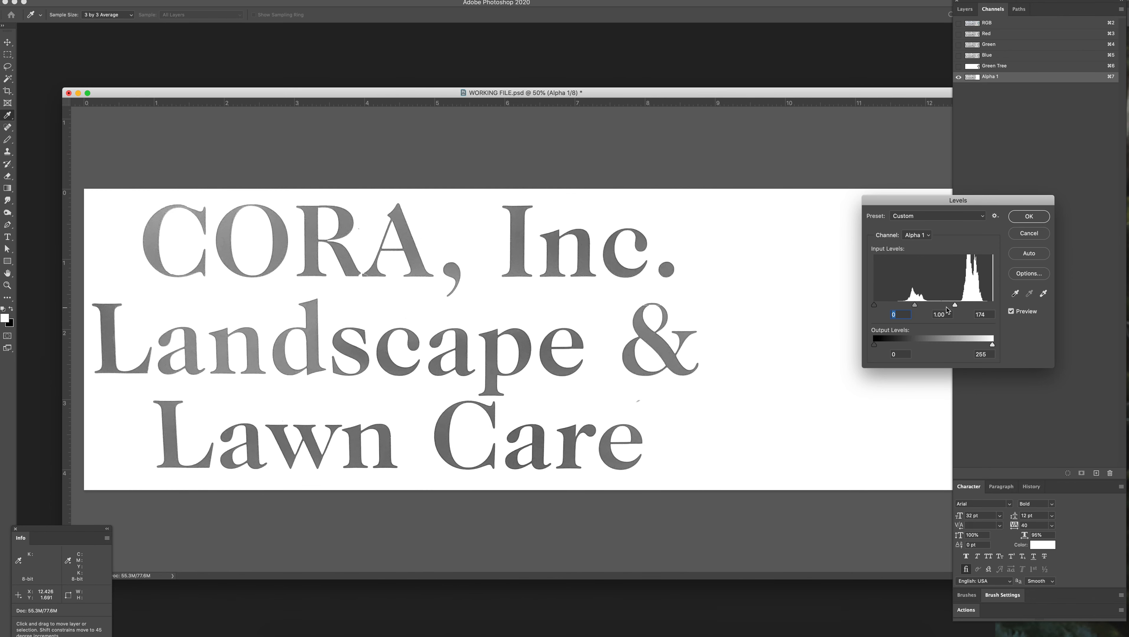
pyautogui.moveTo(875, 307); pyautogui.dragTo(933, 308)
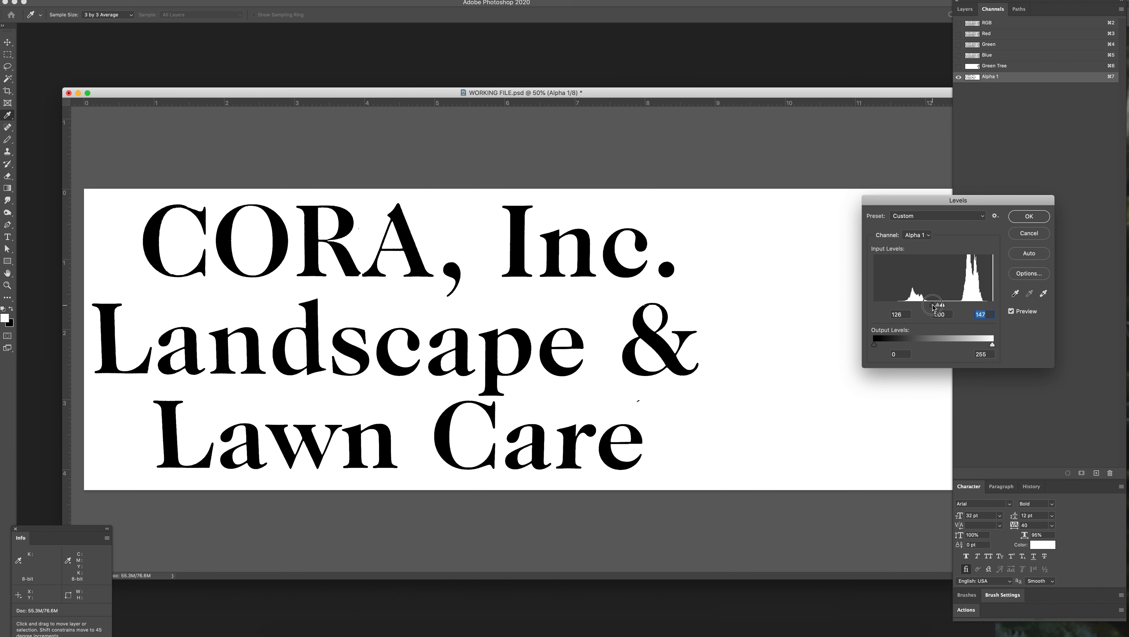
pyautogui.click(1029, 216)
# Step: Fill the grey gaps across the top of the ampersand's upper loop in black with the Pencil
pyautogui.press('m')
pyautogui.press('z')
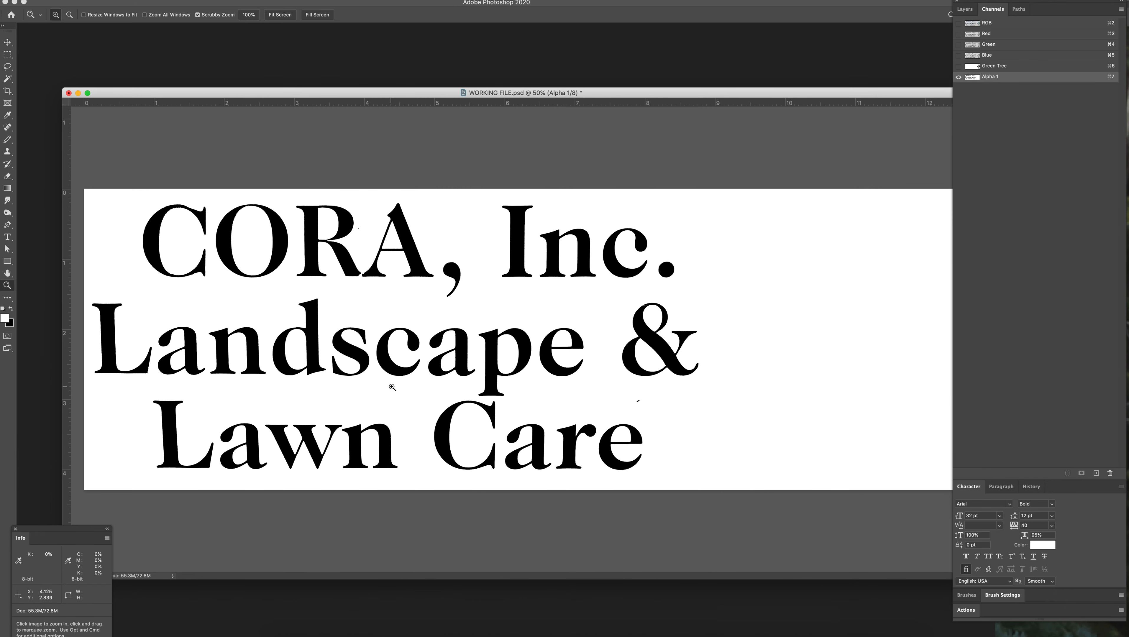
pyautogui.moveTo(660, 310); pyautogui.dragTo(487, 347)
pyautogui.press('b')
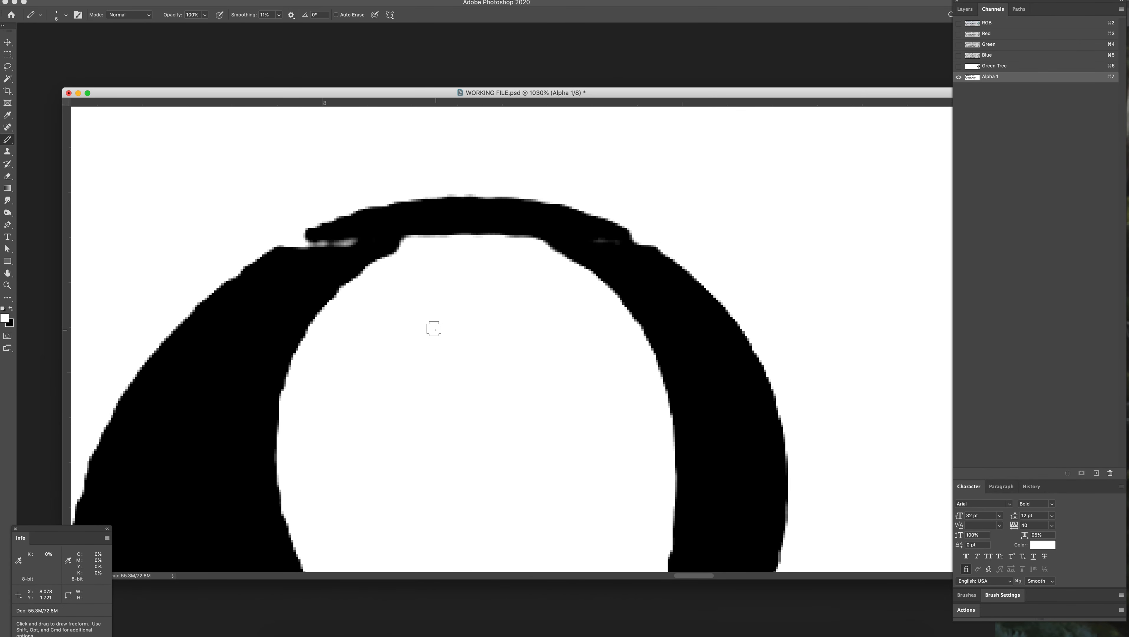
pyautogui.press('x')
pyautogui.moveTo(335, 245)
pyautogui.mouseDown()
pyautogui.moveTo(303, 245)
pyautogui.moveTo(431, 232)
pyautogui.moveTo(391, 246)
pyautogui.moveTo(504, 233)
pyautogui.moveTo(605, 255)
pyautogui.moveTo(635, 244)
pyautogui.moveTo(578, 233)
pyautogui.mouseUp()
pyautogui.press('space')
# Step: Touch up the nicks along the right stroke of the ampersand's upper loop in black with the Pencil
pyautogui.moveTo(677, 412)
pyautogui.mouseDown()
pyautogui.moveTo(585, 250)
pyautogui.moveTo(669, 212)
pyautogui.mouseUp()
pyautogui.moveTo(630, 474); pyautogui.dragTo(626, 341)
pyautogui.moveTo(583, 445)
pyautogui.mouseDown()
pyautogui.moveTo(531, 421)
pyautogui.moveTo(502, 437)
pyautogui.mouseUp()
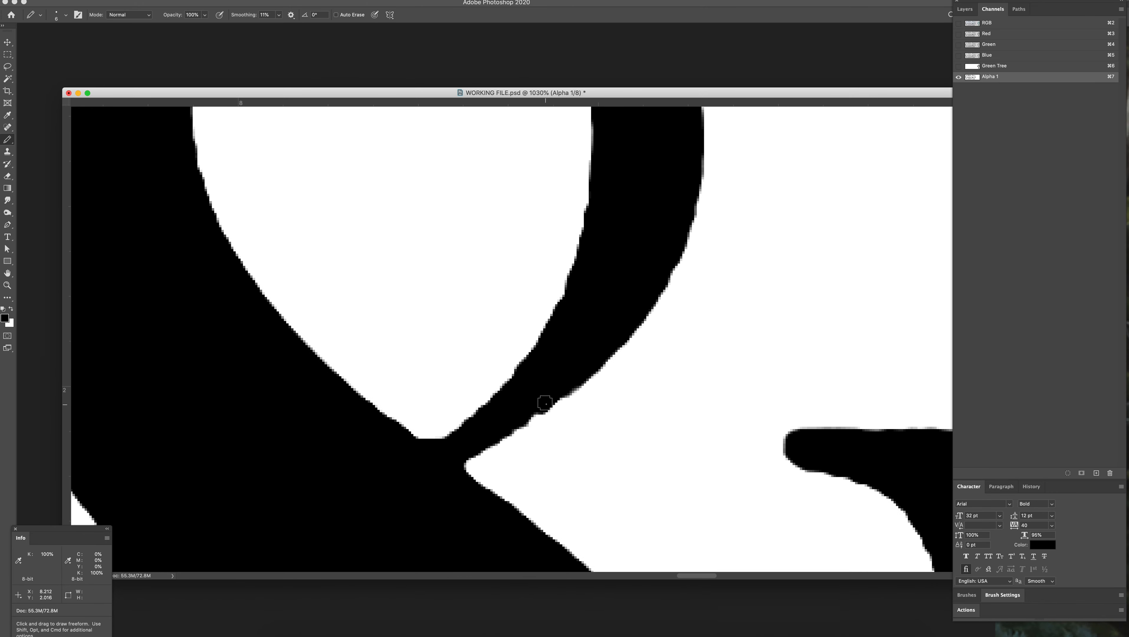
pyautogui.moveTo(558, 393)
pyautogui.mouseDown()
pyautogui.moveTo(524, 415)
pyautogui.moveTo(561, 392)
pyautogui.mouseUp()
pyautogui.moveTo(571, 295); pyautogui.dragTo(568, 303)
pyautogui.moveTo(603, 263); pyautogui.dragTo(661, 457)
# Step: Paint out the stray mark above the e of Care in white with a larger Pencil
pyautogui.press('z')
pyautogui.moveTo(293, 400); pyautogui.dragTo(574, 366)
pyautogui.moveTo(490, 439); pyautogui.dragTo(421, 406)
pyautogui.moveTo(363, 367)
pyautogui.mouseDown()
pyautogui.moveTo(457, 286)
pyautogui.moveTo(466, 301)
pyautogui.mouseUp()
pyautogui.press('b')
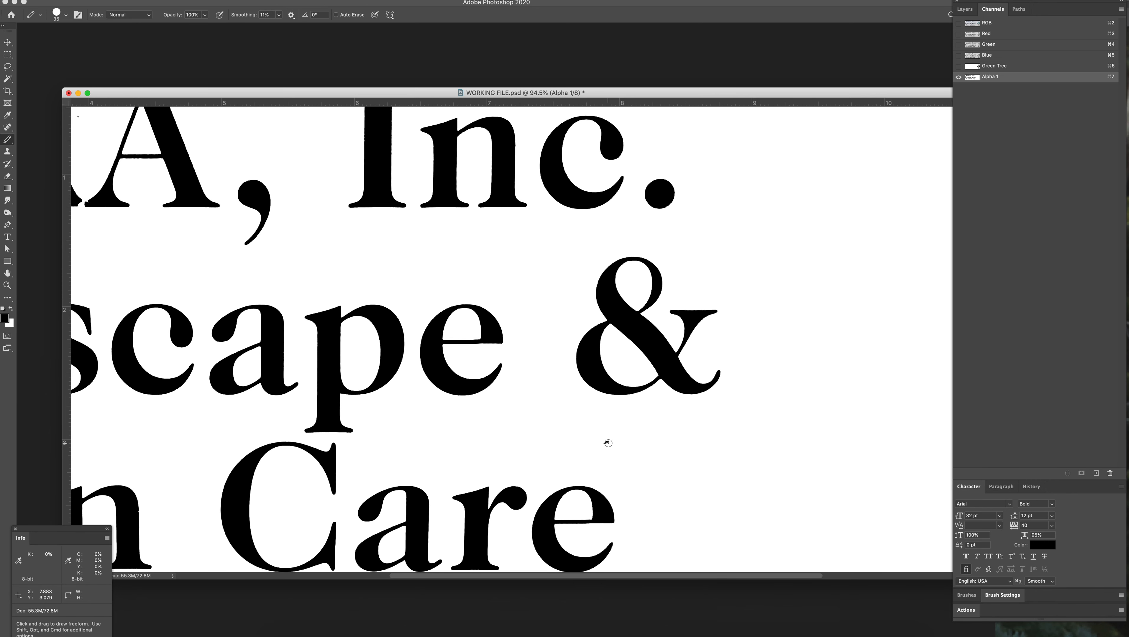
pyautogui.press('x')
pyautogui.moveTo(608, 443); pyautogui.dragTo(611, 446)
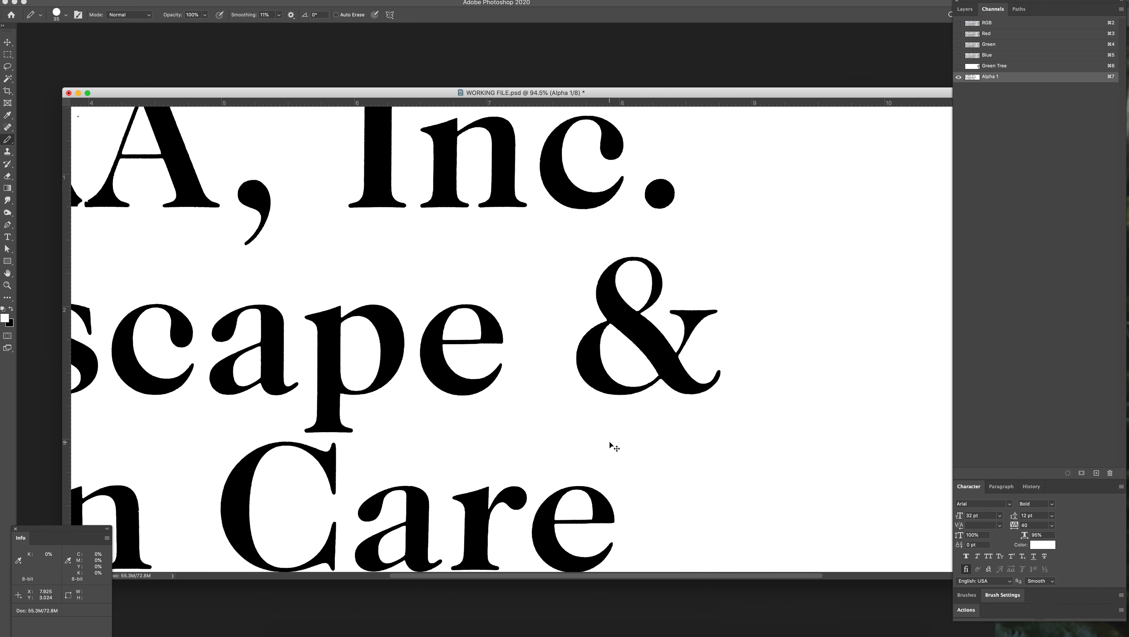
# Step: Try a black Pencil stroke above the e of Care and cover it over in white
pyautogui.press('x')
pyautogui.moveTo(620, 439)
pyautogui.mouseDown()
pyautogui.moveTo(580, 449)
pyautogui.moveTo(639, 437)
pyautogui.moveTo(574, 449)
pyautogui.moveTo(649, 429)
pyautogui.moveTo(576, 451)
pyautogui.mouseUp()
pyautogui.press('x')
pyautogui.press('x')
pyautogui.press('super+z')
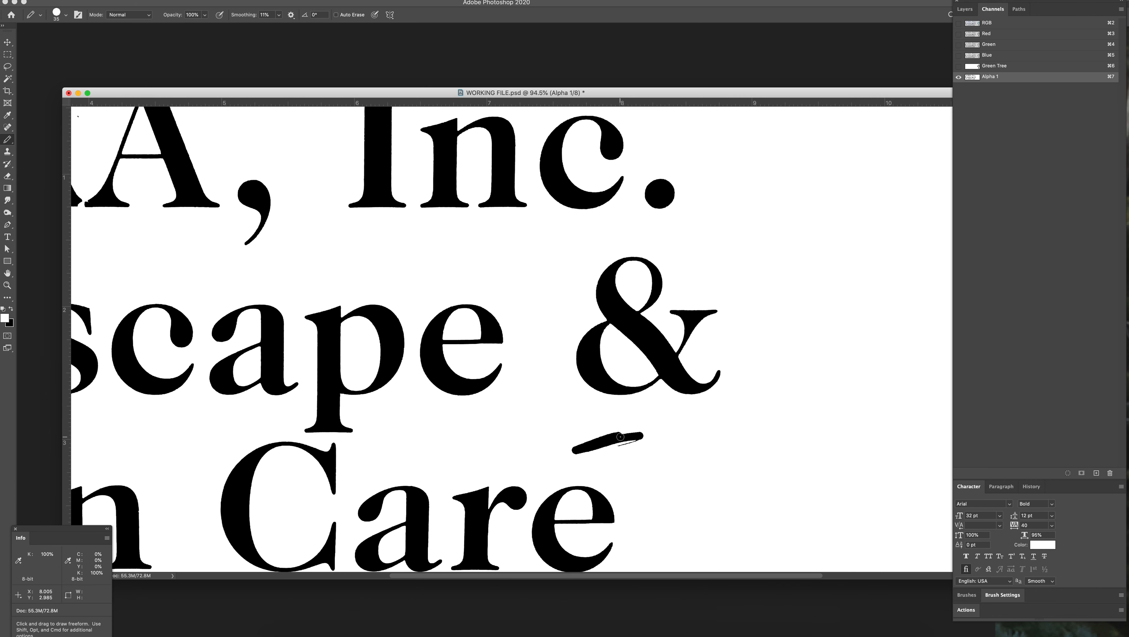
pyautogui.moveTo(636, 435)
pyautogui.mouseDown()
pyautogui.moveTo(577, 451)
pyautogui.moveTo(600, 457)
pyautogui.mouseUp()
pyautogui.press('x')
pyautogui.press('x')
pyautogui.press('x')
pyautogui.press('x')
pyautogui.press('x')
pyautogui.moveTo(577, 450)
pyautogui.mouseDown()
pyautogui.moveTo(656, 427)
pyautogui.moveTo(578, 459)
pyautogui.moveTo(643, 453)
pyautogui.mouseUp()
# Step: Fill the notches in the facing feet of the R and A in CORA in black with a smaller Pencil
pyautogui.moveTo(469, 369); pyautogui.dragTo(802, 423)
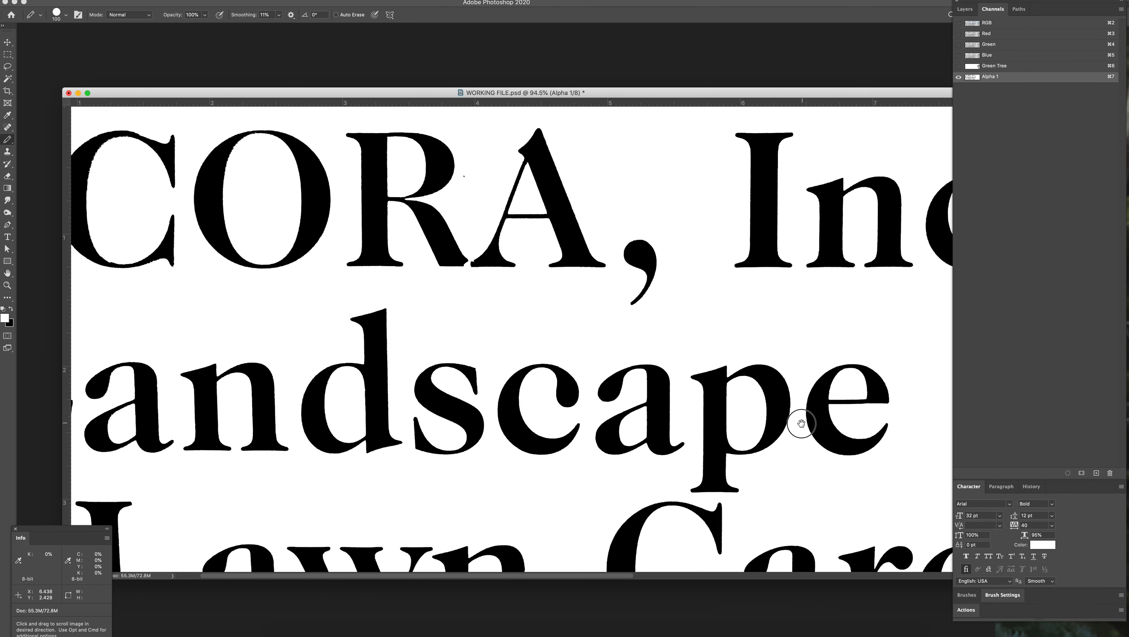
pyautogui.press('z')
pyautogui.click(594, 262)
pyautogui.moveTo(593, 263)
pyautogui.mouseDown()
pyautogui.moveTo(633, 282)
pyautogui.moveTo(575, 227)
pyautogui.mouseUp()
pyautogui.press('b')
pyautogui.scroll(-1, 574, 260)
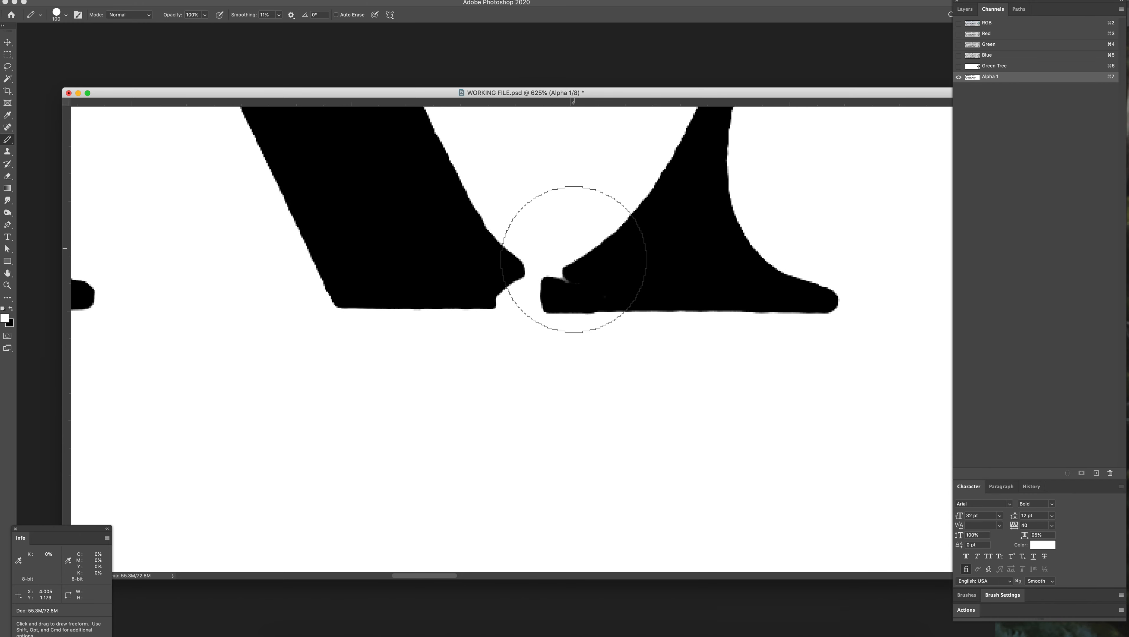
pyautogui.press('[')
pyautogui.press('[')
pyautogui.press('[')
pyautogui.press('[')
pyautogui.press('[')
pyautogui.press('[')
pyautogui.press('[')
pyautogui.press('[')
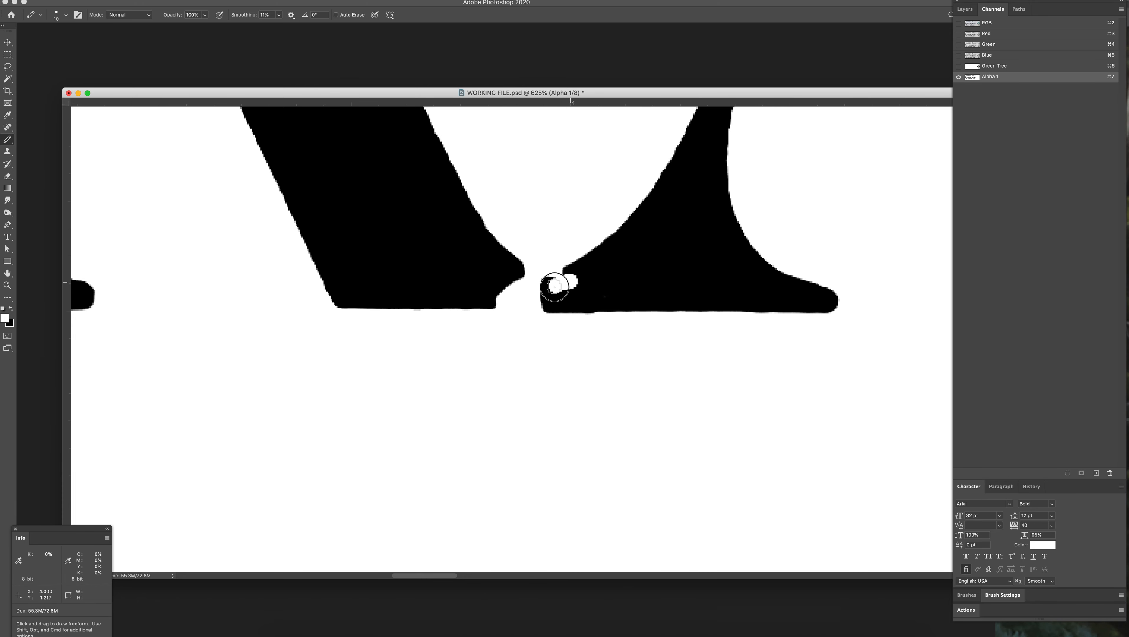
pyautogui.press('x')
pyautogui.moveTo(551, 284)
pyautogui.mouseDown()
pyautogui.moveTo(570, 274)
pyautogui.moveTo(516, 297)
pyautogui.moveTo(507, 284)
pyautogui.moveTo(497, 300)
pyautogui.moveTo(517, 300)
pyautogui.mouseUp()
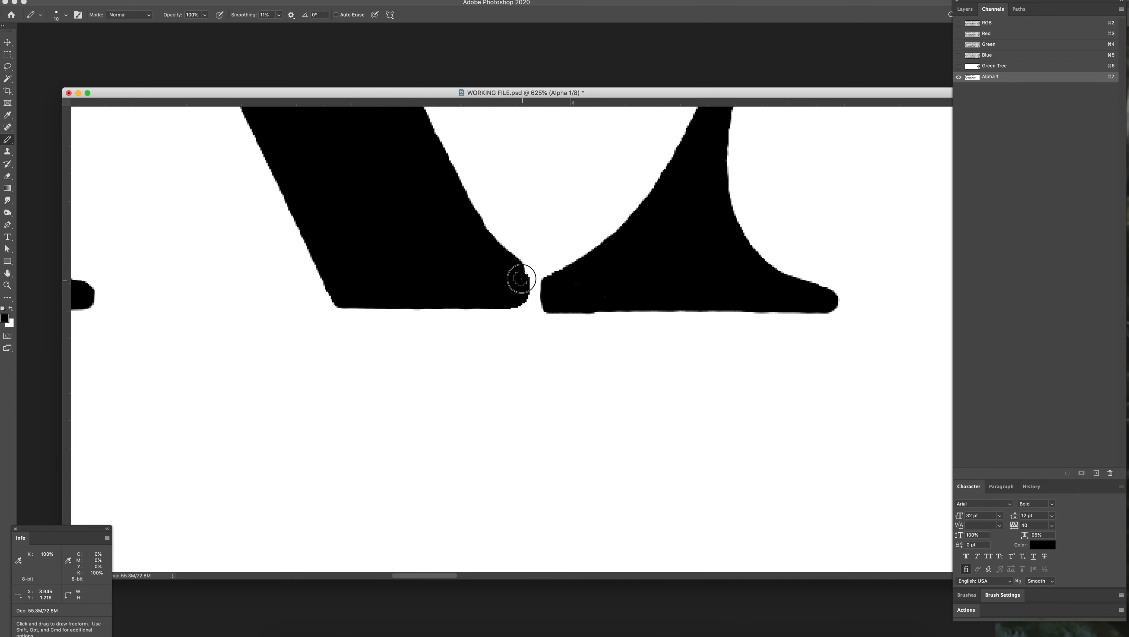
# Step: Paint out the stray speck between the R and A of CORA in white with a larger Pencil
pyautogui.press('z')
pyautogui.moveTo(620, 314); pyautogui.dragTo(551, 302)
pyautogui.moveTo(683, 274); pyautogui.dragTo(562, 340)
pyautogui.moveTo(496, 179)
pyautogui.mouseDown()
pyautogui.moveTo(516, 202)
pyautogui.moveTo(481, 183)
pyautogui.moveTo(505, 170)
pyautogui.mouseUp()
pyautogui.press('b')
pyautogui.press(']')
pyautogui.press(']')
pyautogui.press(']')
pyautogui.press('super+z')
pyautogui.press('x')
pyautogui.moveTo(367, 259); pyautogui.dragTo(646, 309)
pyautogui.moveTo(273, 312); pyautogui.dragTo(486, 319)
# Step: Try to smooth the ragged inner edge at the upper curve of the O with a smaller Pencil
pyautogui.press('z')
pyautogui.moveTo(552, 212); pyautogui.dragTo(568, 261)
pyautogui.press('b')
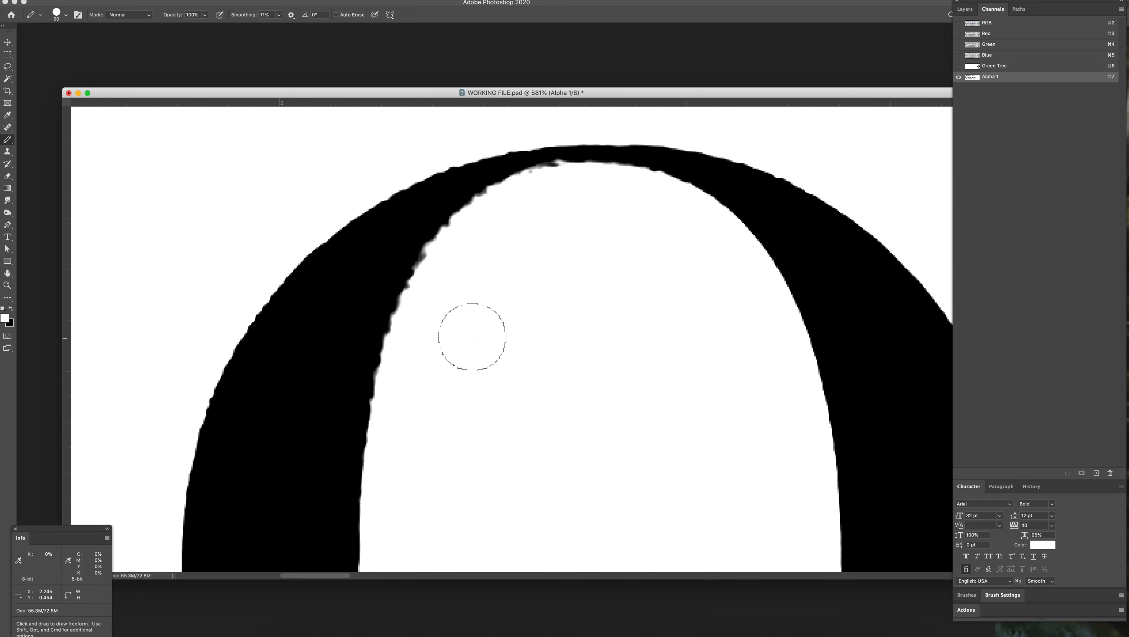
pyautogui.press('x')
pyautogui.press('x')
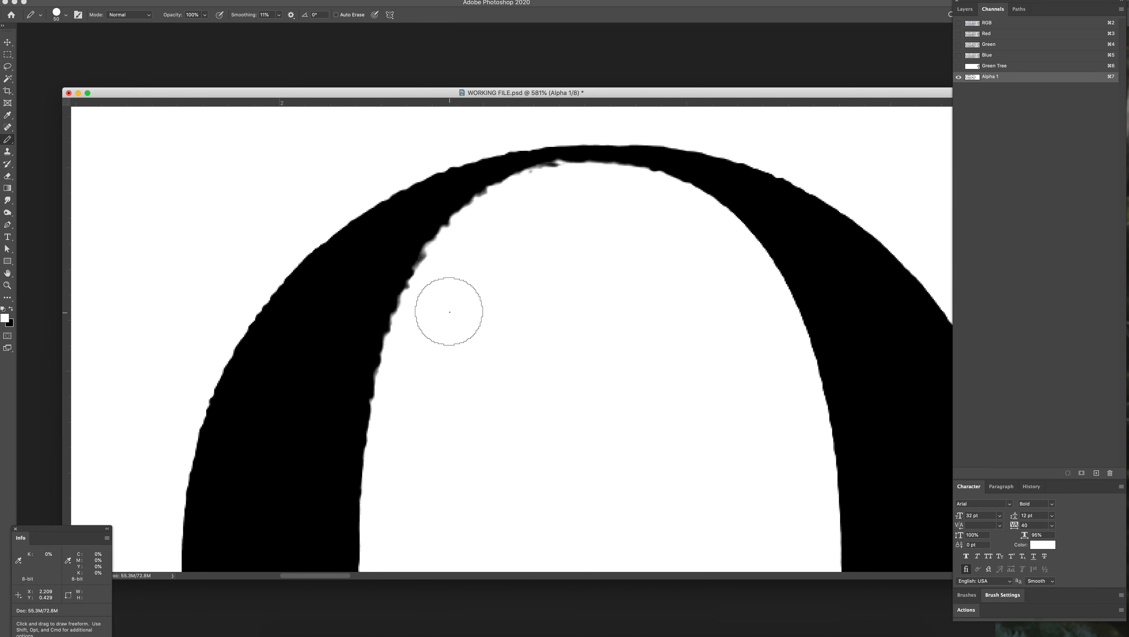
pyautogui.press('[')
pyautogui.press('[')
pyautogui.press('[')
pyautogui.press('[')
pyautogui.press('[')
pyautogui.press('[')
pyautogui.press('[')
pyautogui.moveTo(415, 295)
pyautogui.mouseDown()
pyautogui.moveTo(466, 218)
pyautogui.moveTo(549, 178)
pyautogui.mouseUp()
pyautogui.press('x')
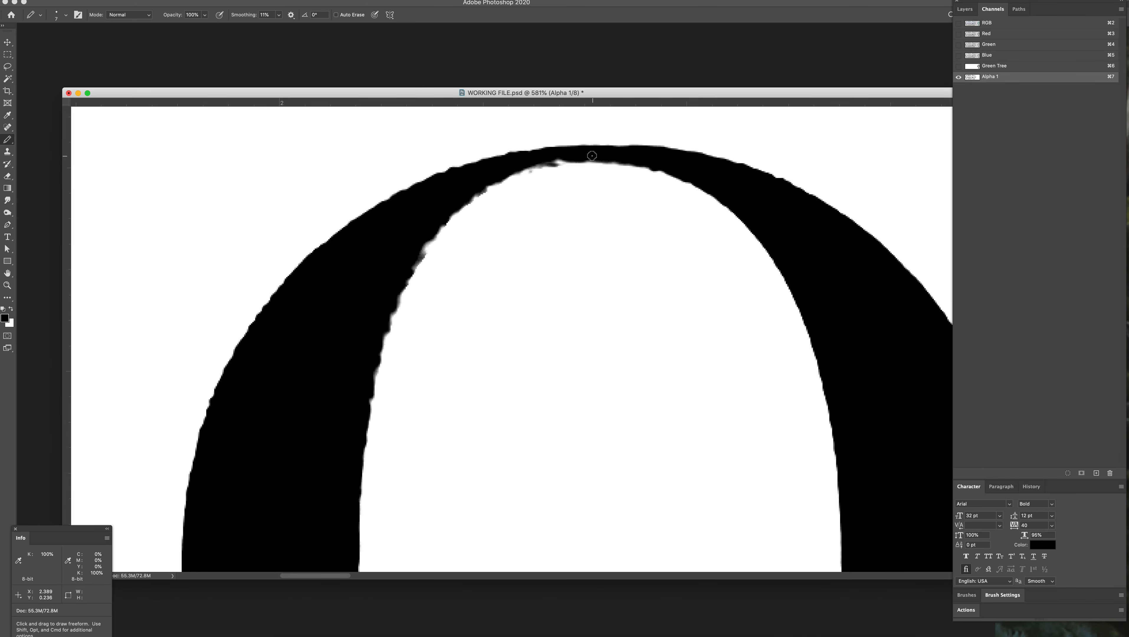
# Step: Trace the white inside of the O with the Pen tool as a closed path with anchors at its top, left, bottom and right extremes
pyautogui.press('z')
pyautogui.moveTo(585, 355); pyautogui.dragTo(503, 300)
pyautogui.moveTo(521, 257); pyautogui.dragTo(545, 255)
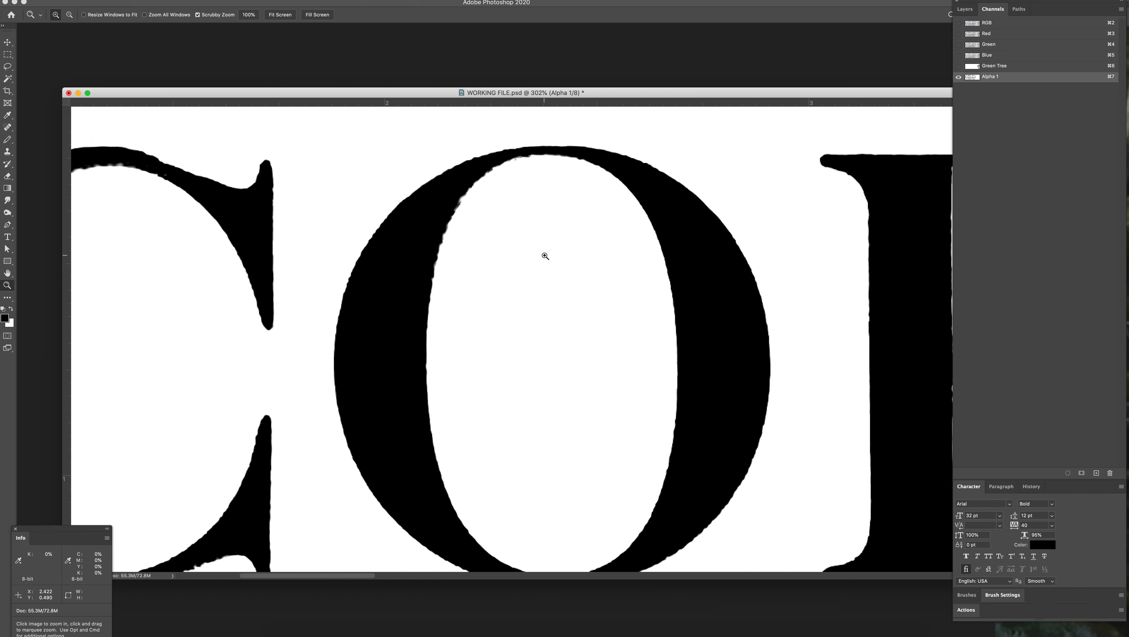
pyautogui.press('p')
pyautogui.moveTo(575, 154); pyautogui.dragTo(551, 154)
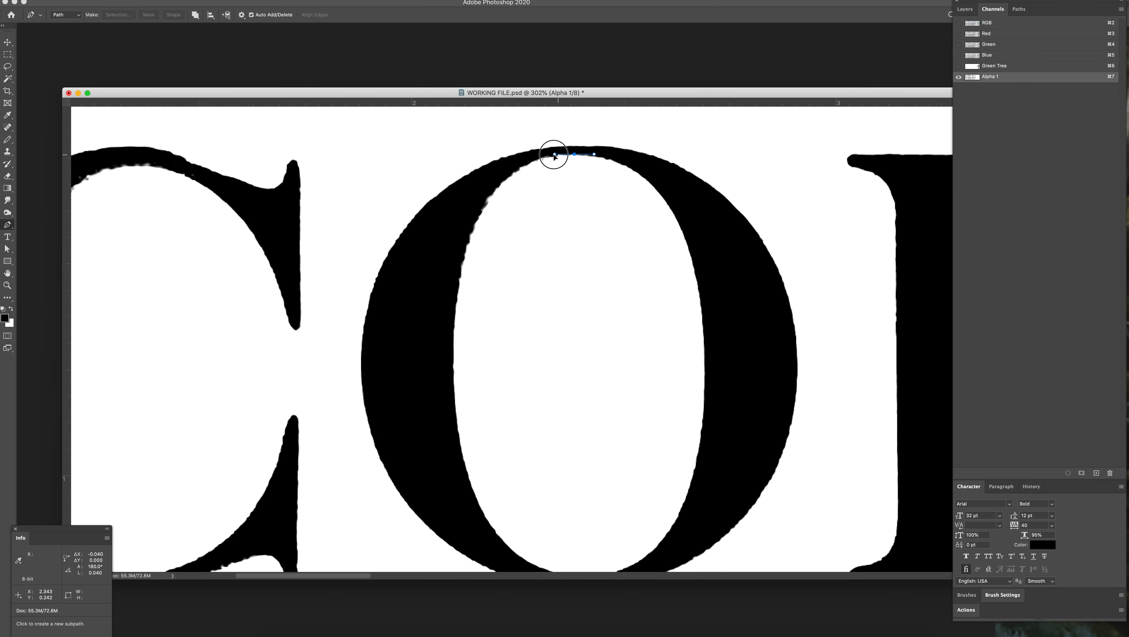
pyautogui.moveTo(453, 365); pyautogui.dragTo(531, 489)
pyautogui.hscroll(6, 466, 383)
pyautogui.scroll(-4, 466, 383)
pyautogui.moveTo(581, 289); pyautogui.dragTo(580, 443)
pyautogui.moveTo(496, 284); pyautogui.dragTo(542, 416)
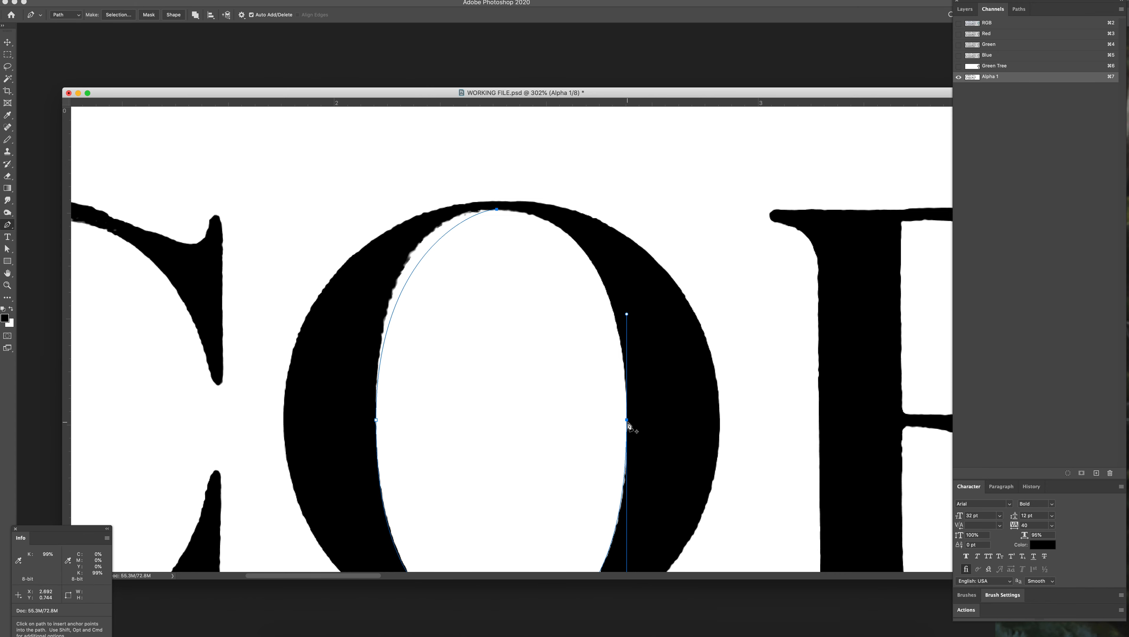
pyautogui.click(627, 420)
pyautogui.moveTo(493, 210); pyautogui.dragTo(391, 208)
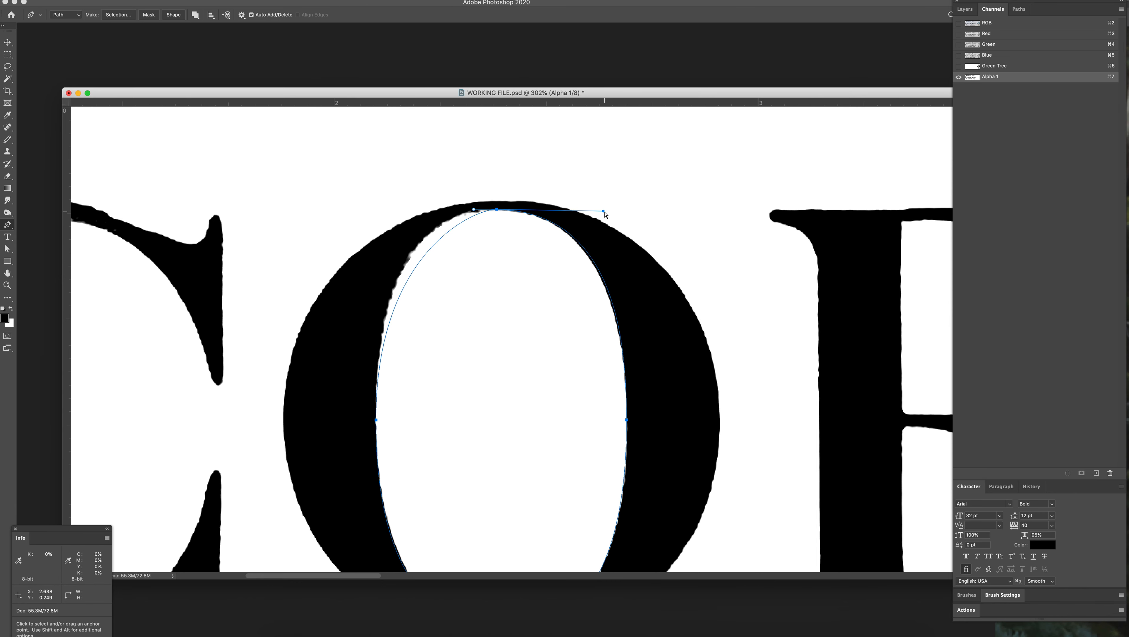
# Step: Adjust both handles of the path's top anchor so the curves follow the inner edge of the O
pyautogui.keyDown('super'); pyautogui.click(582, 240); pyautogui.keyUp('super')
pyautogui.moveTo(604, 212); pyautogui.dragTo(599, 211)
pyautogui.keyDown('super'); pyautogui.click(498, 235); pyautogui.keyUp('super')
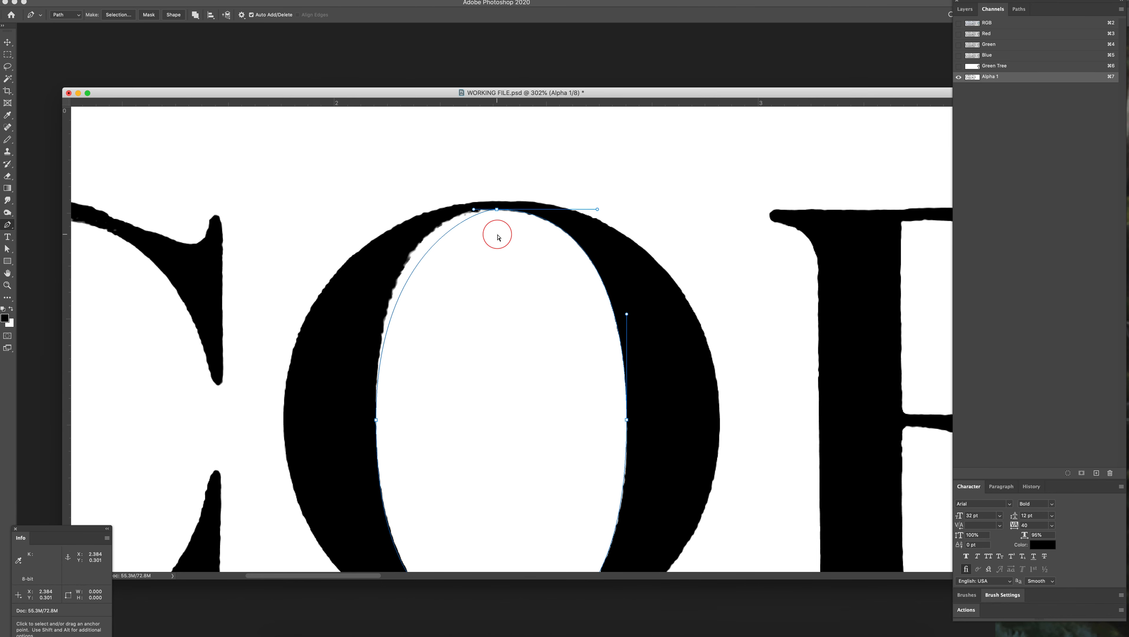
pyautogui.keyDown('super'); pyautogui.click(471, 219); pyautogui.keyUp('super')
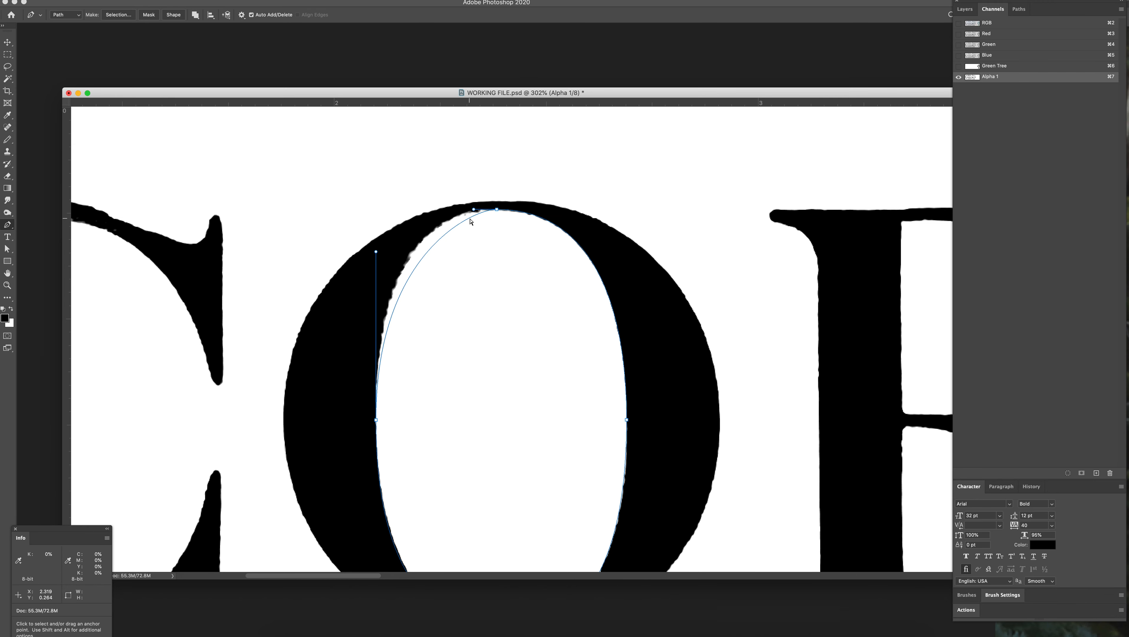
pyautogui.moveTo(475, 210); pyautogui.dragTo(440, 211)
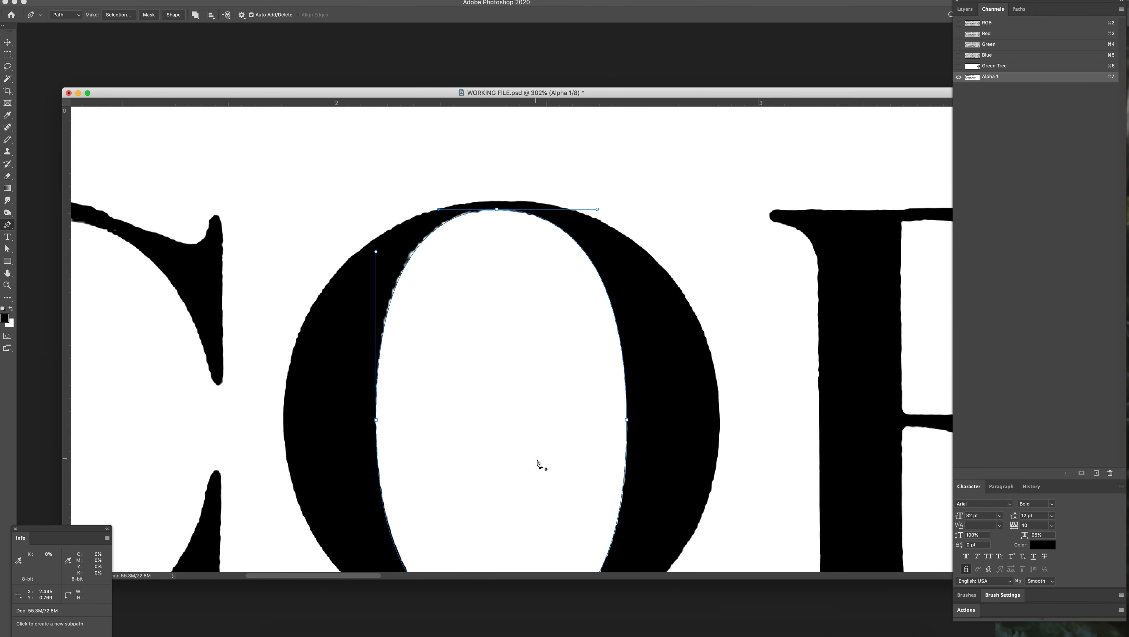
# Step: Save the work path as Path 1
pyautogui.scroll(-5, 522, 402)
pyautogui.scroll(2, 509, 348)
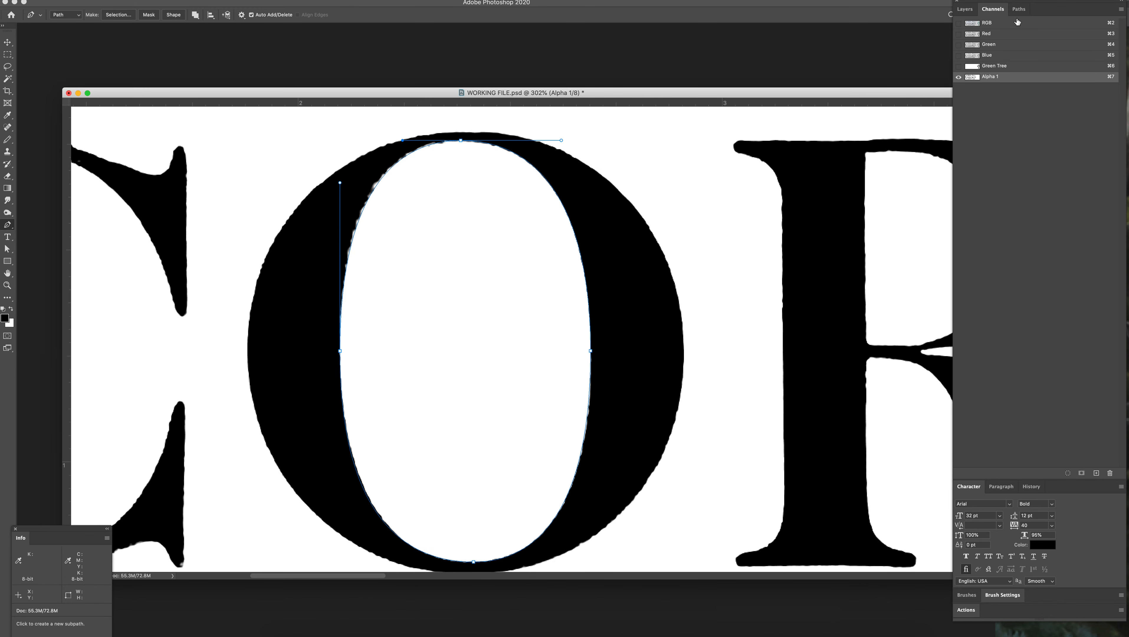
pyautogui.click(1020, 10)
pyautogui.doubleClick(971, 27)
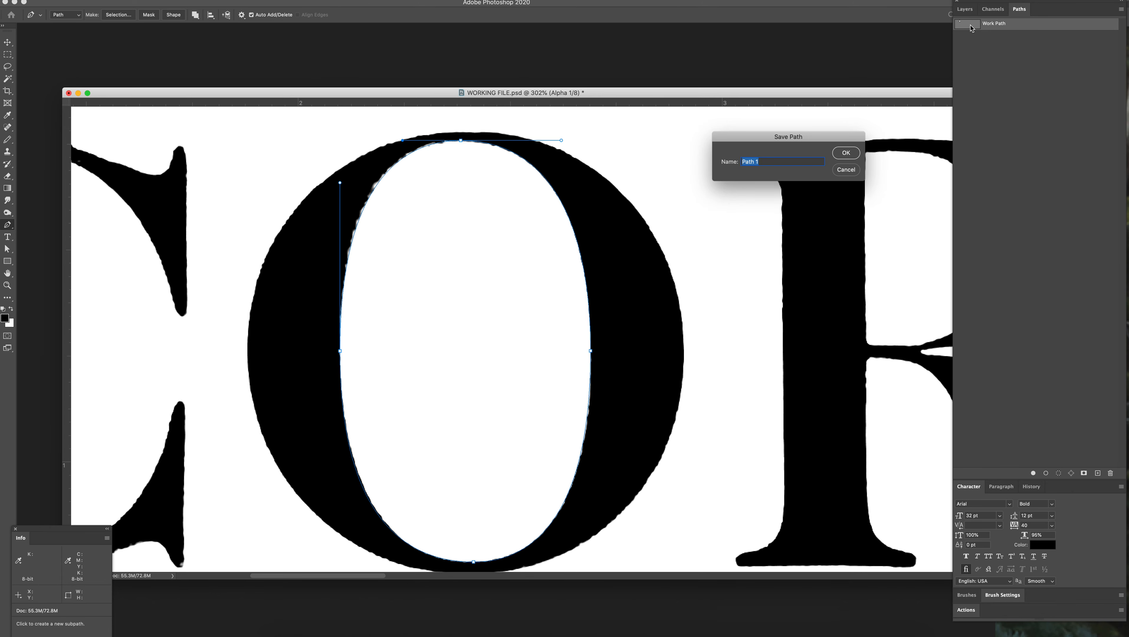
pyautogui.press('Return')
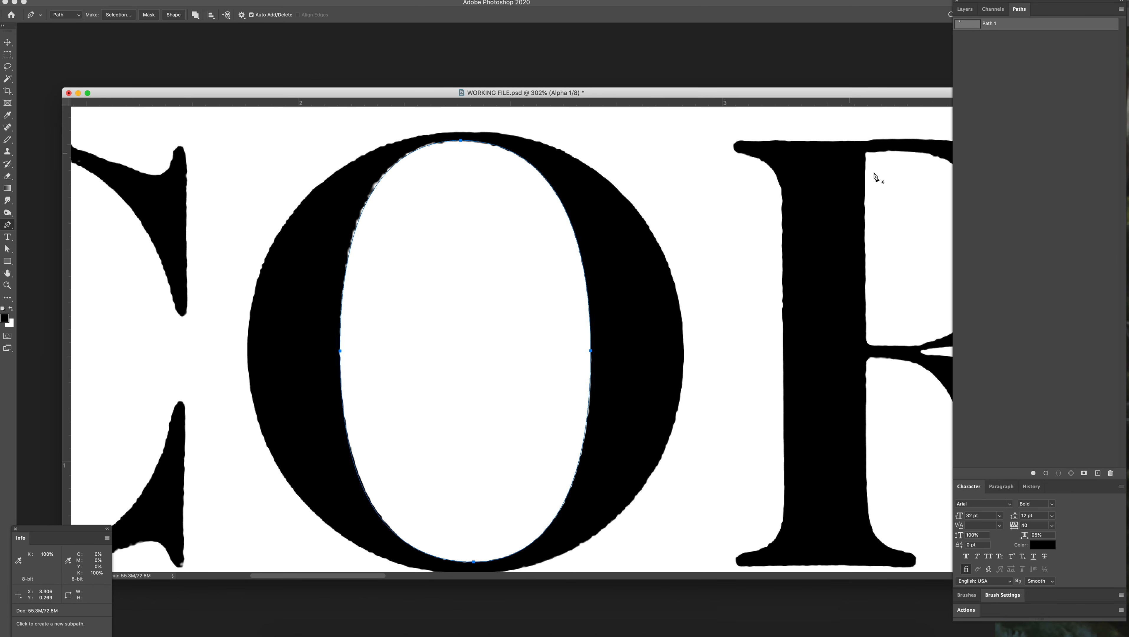
# Step: Try loading Path 1 as a selection, dropping the selection and making the path active again
pyautogui.click(1058, 474)
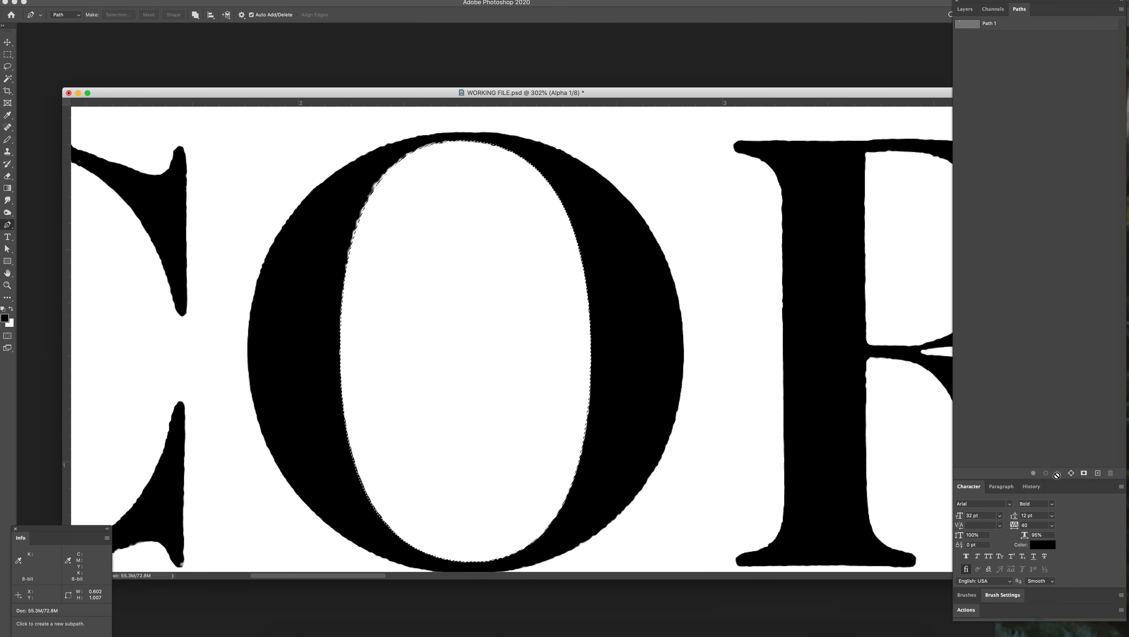
pyautogui.press('super+d')
pyautogui.click(969, 22)
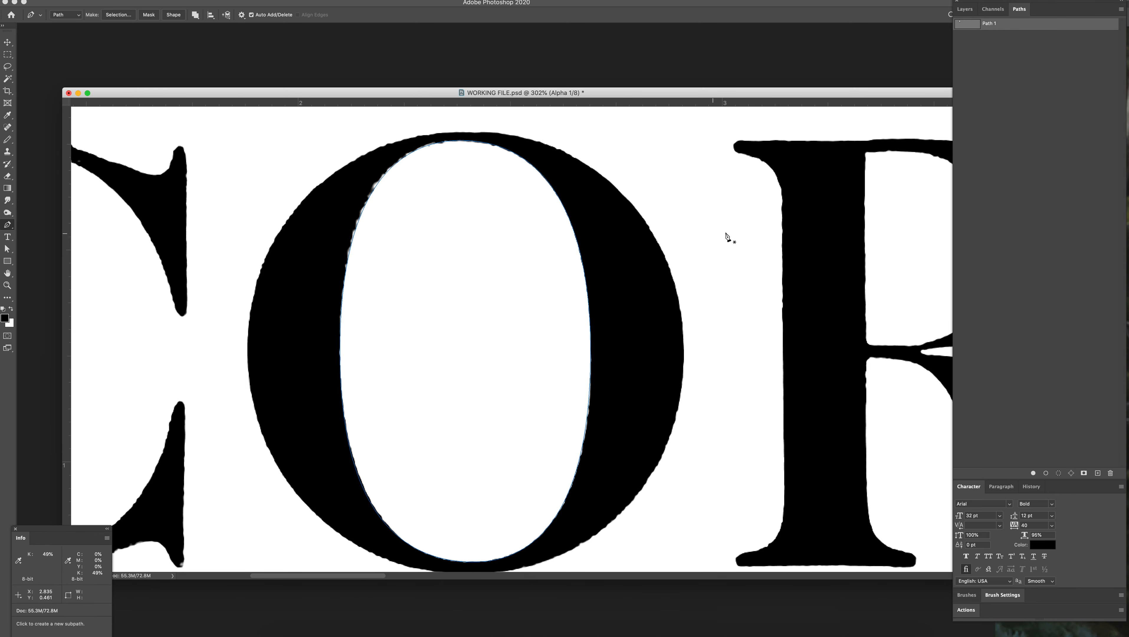
pyautogui.click(1059, 473)
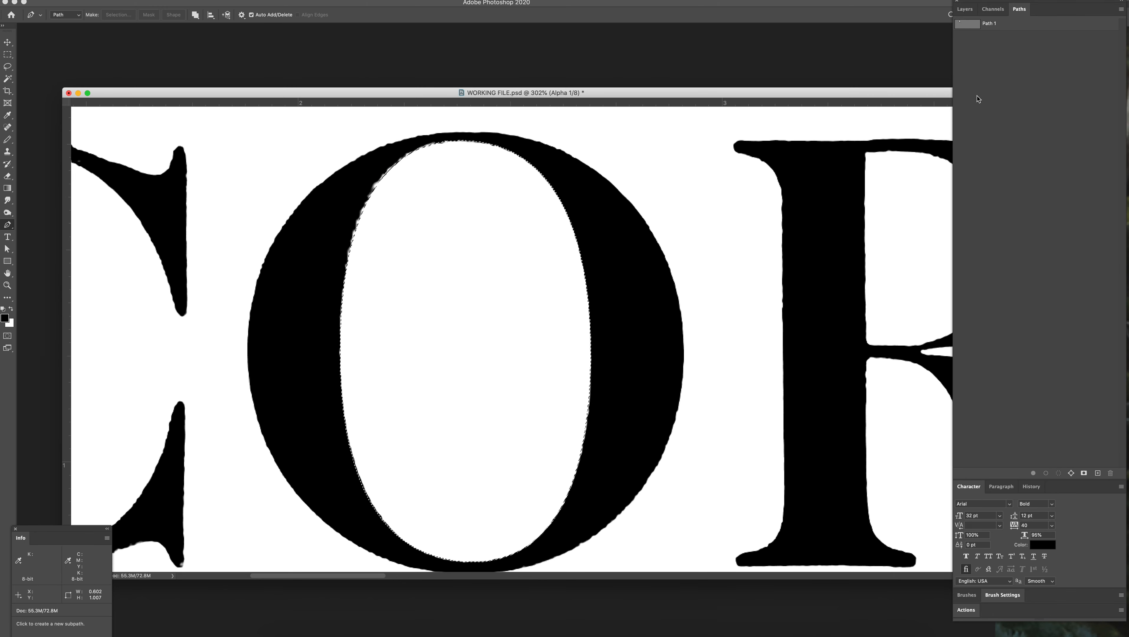
pyautogui.press('super+d')
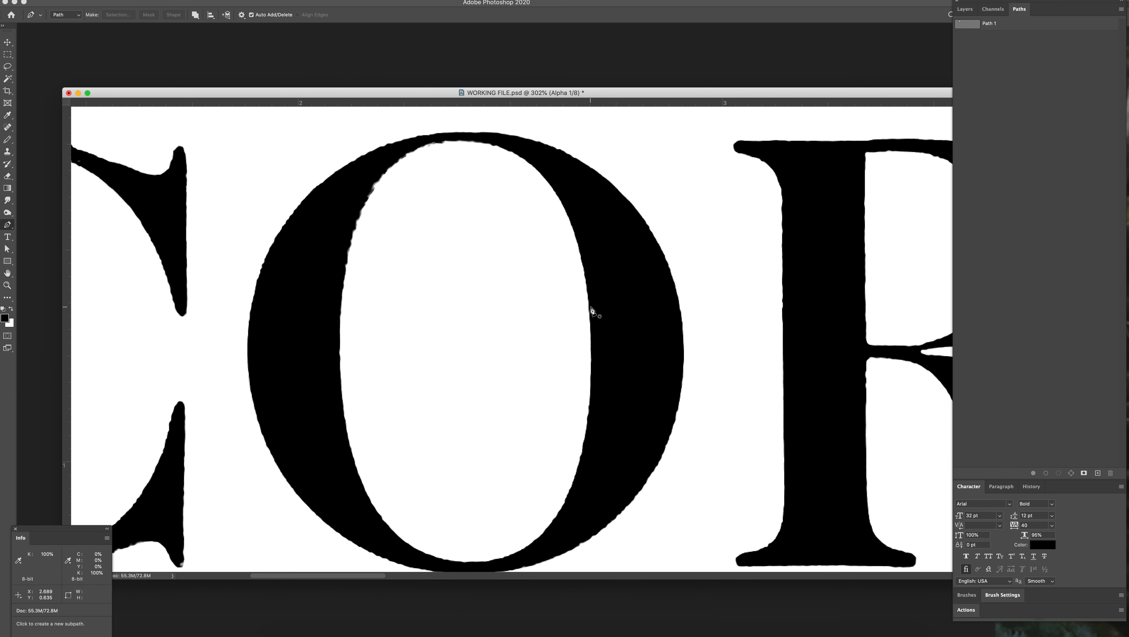
pyautogui.click(983, 24)
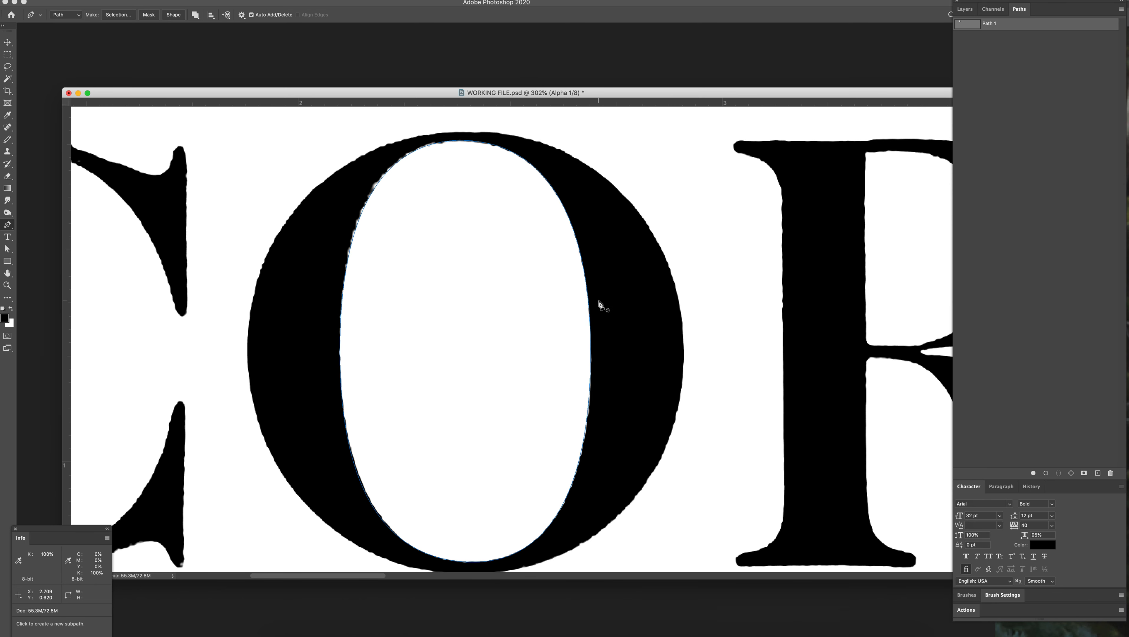
pyautogui.keyDown('ctrl'); pyautogui.click(588, 308); pyautogui.keyUp('ctrl')
pyautogui.click(1059, 474)
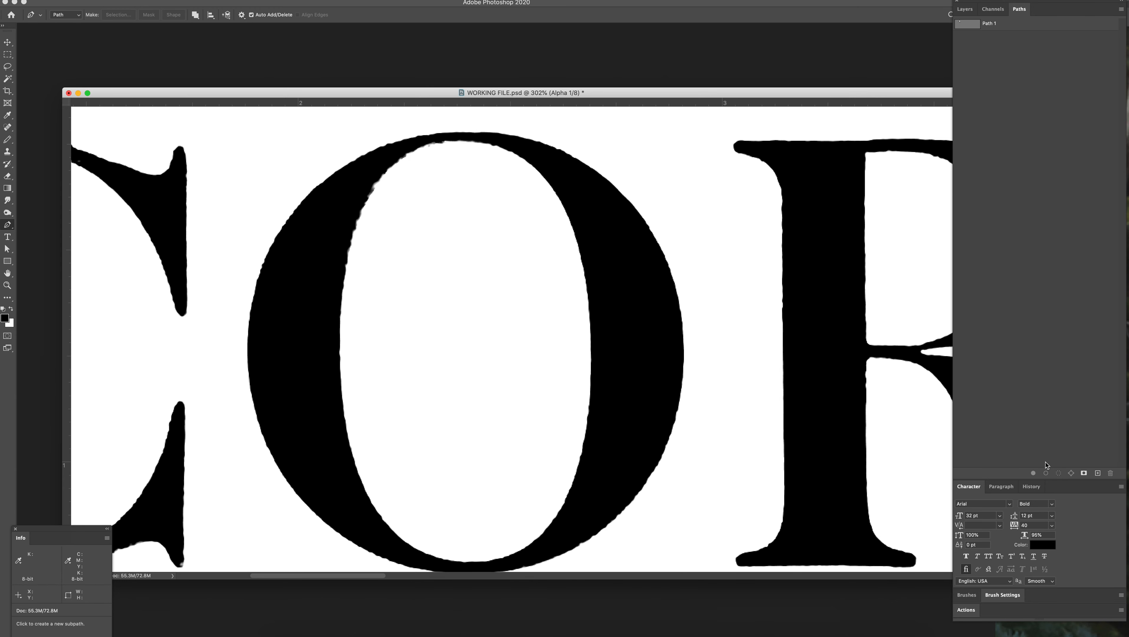
pyautogui.click(999, 25)
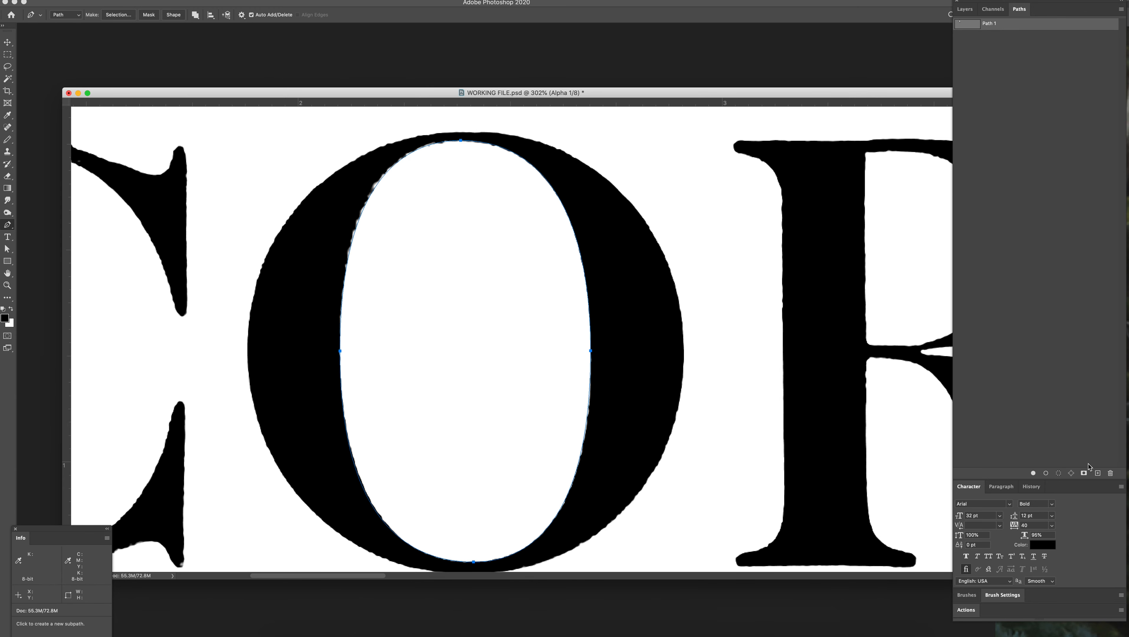
# Step: Make a new anti-aliased selection from Path 1 with a feather radius of 3.1 pixels
pyautogui.keyDown('alt'); pyautogui.click(1059, 474); pyautogui.keyUp('alt')
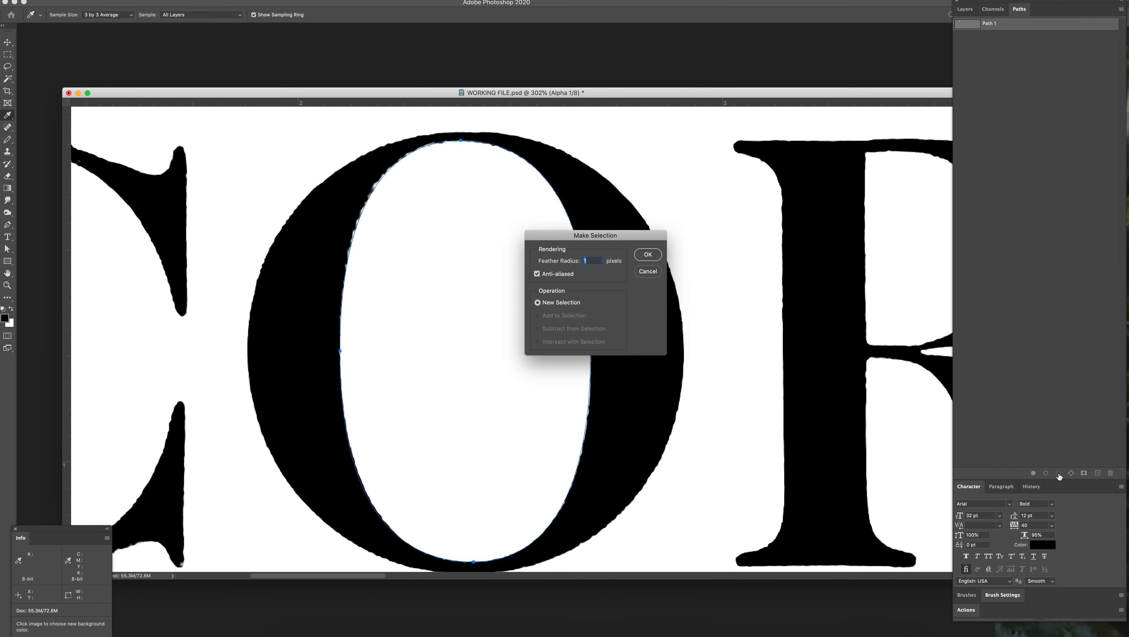
pyautogui.moveTo(649, 241); pyautogui.dragTo(514, 331)
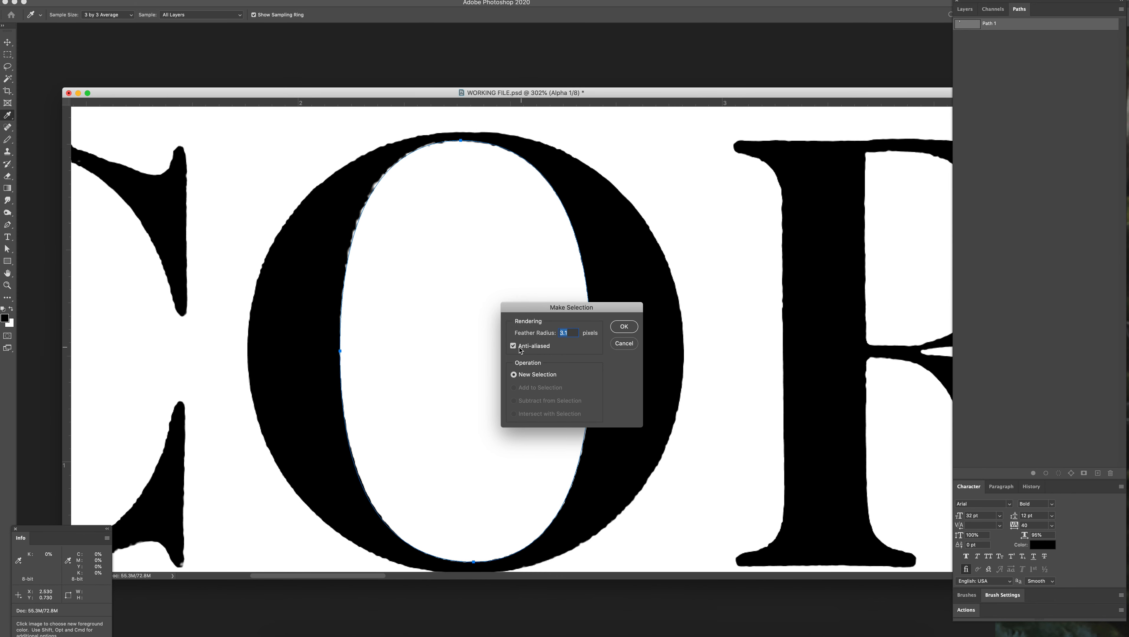
pyautogui.click(620, 328)
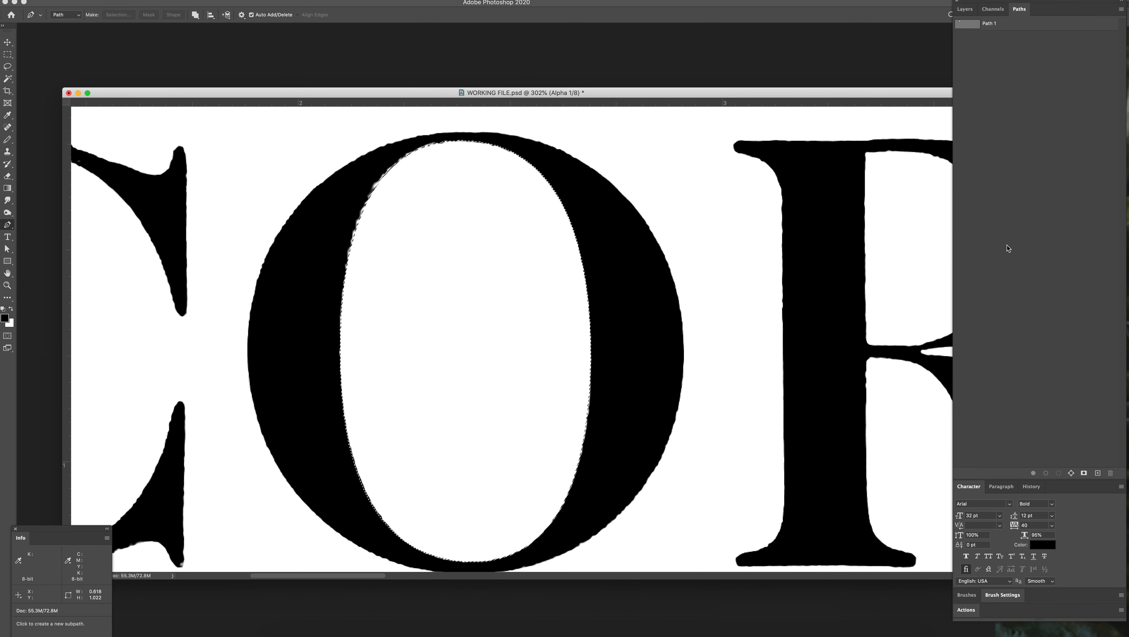
# Step: Add a new alpha channel, fill the feathered oval with black and drop the selection
pyautogui.click(993, 9)
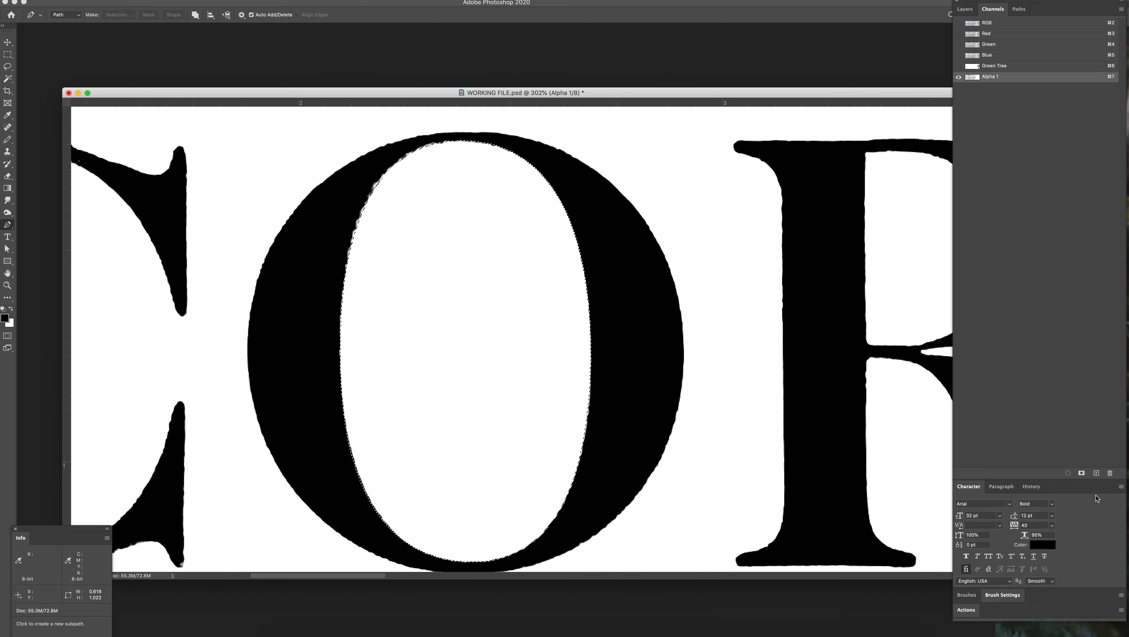
pyautogui.click(1097, 474)
pyautogui.hotkey('alt', 'BackSpace')
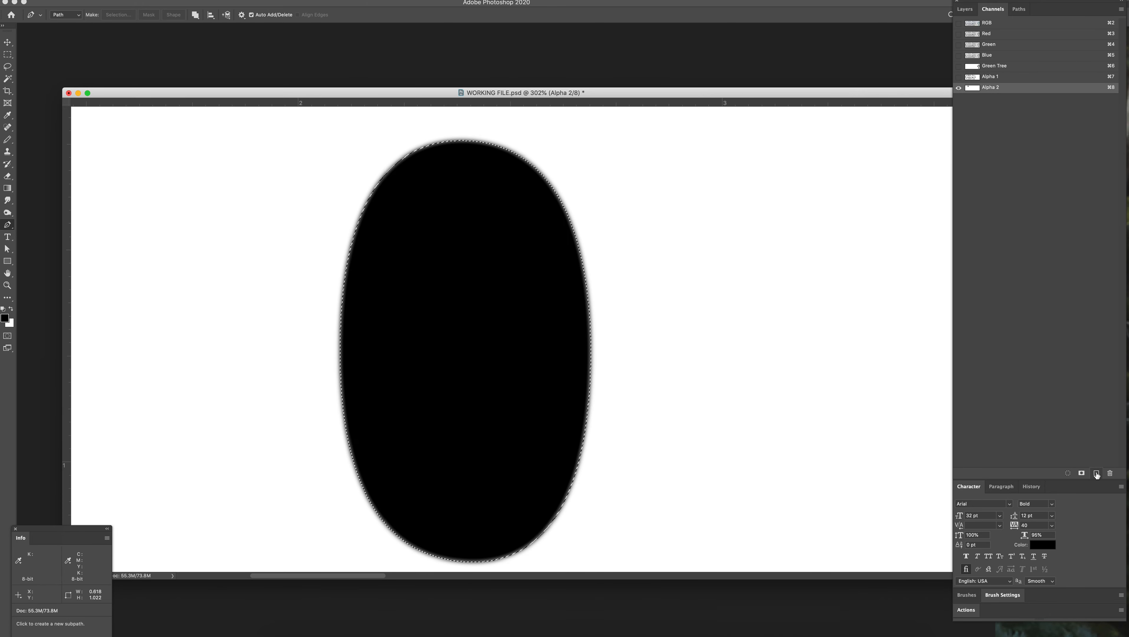
pyautogui.press('z')
pyautogui.click(604, 328)
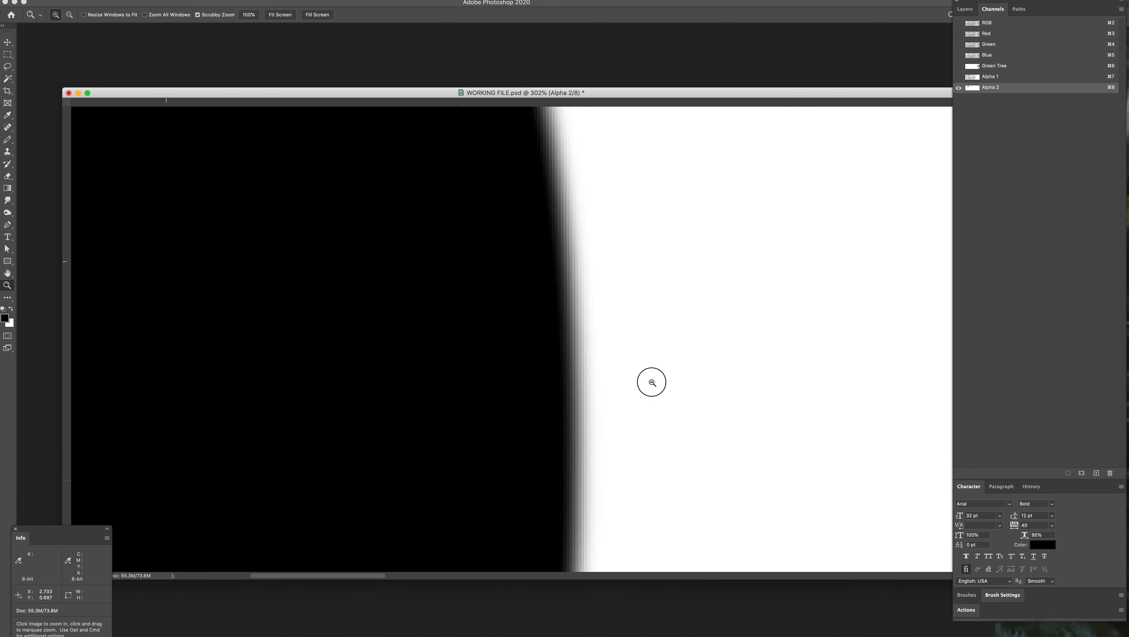
pyautogui.moveTo(654, 389); pyautogui.dragTo(597, 355)
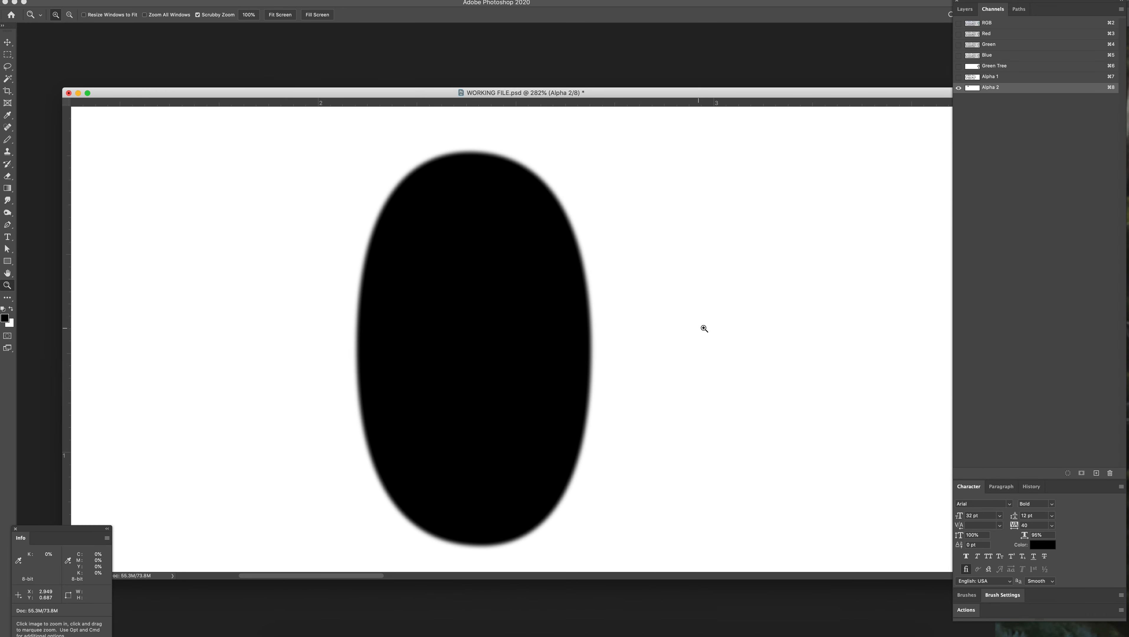
# Step: Make a new anti-aliased selection from Path 1 with a feather radius of 0 pixels
pyautogui.click(1019, 9)
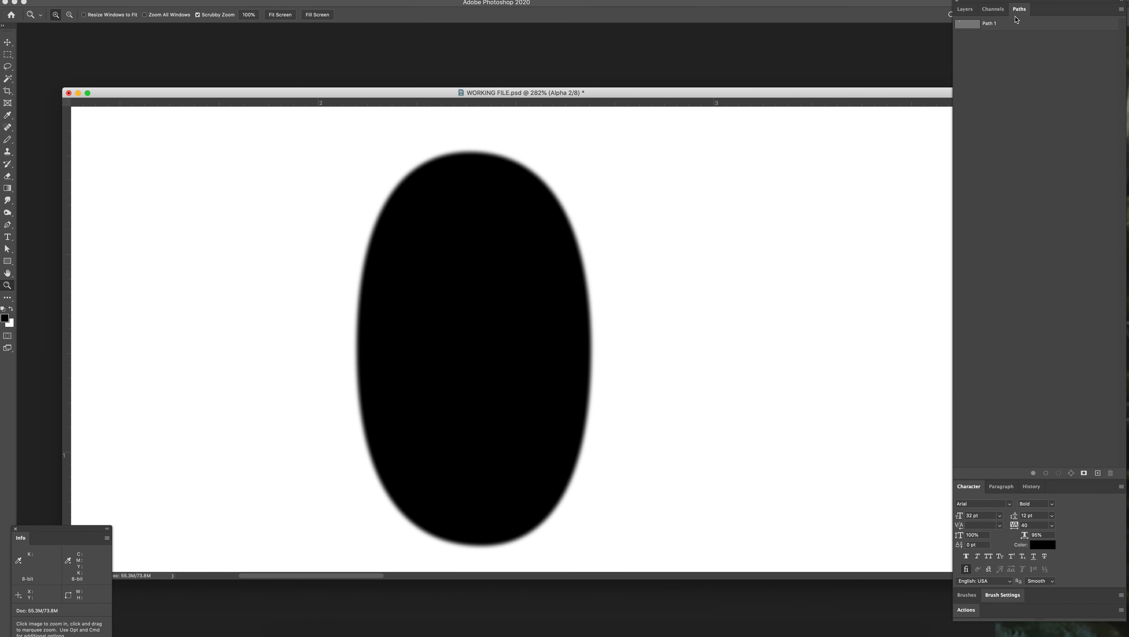
pyautogui.click(996, 24)
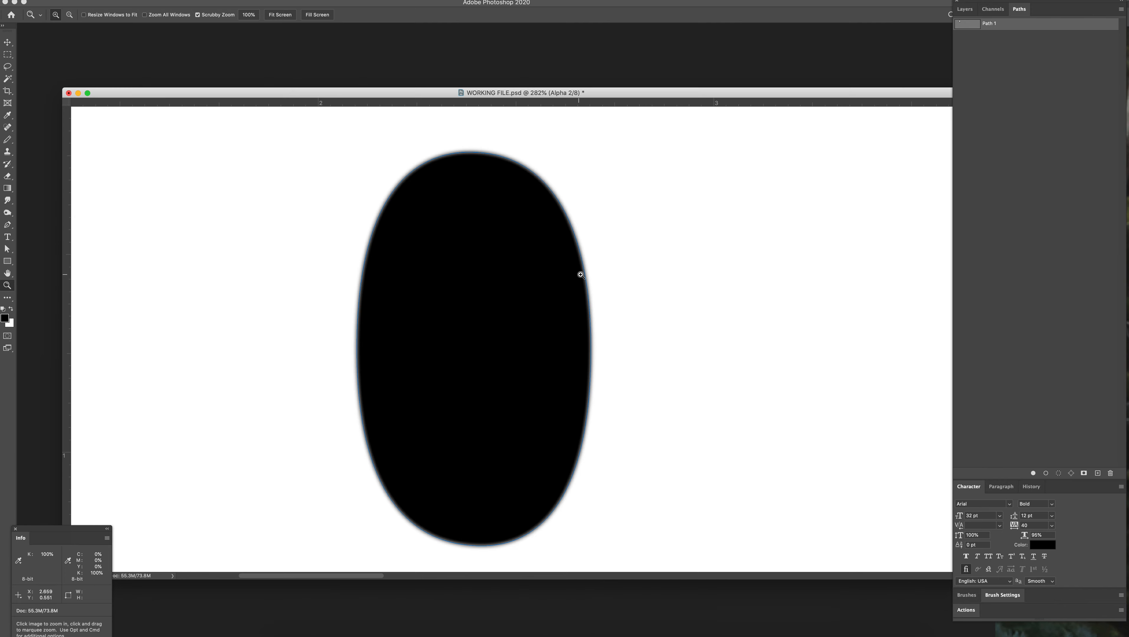
pyautogui.moveTo(588, 277); pyautogui.dragTo(671, 280)
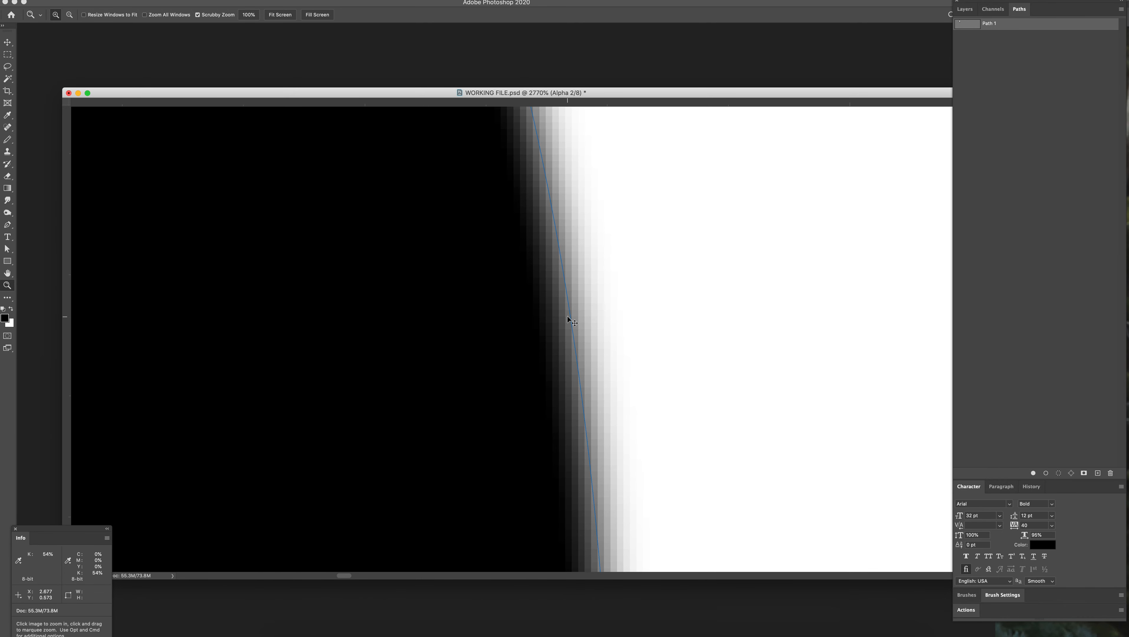
pyautogui.press('super+semicolon')
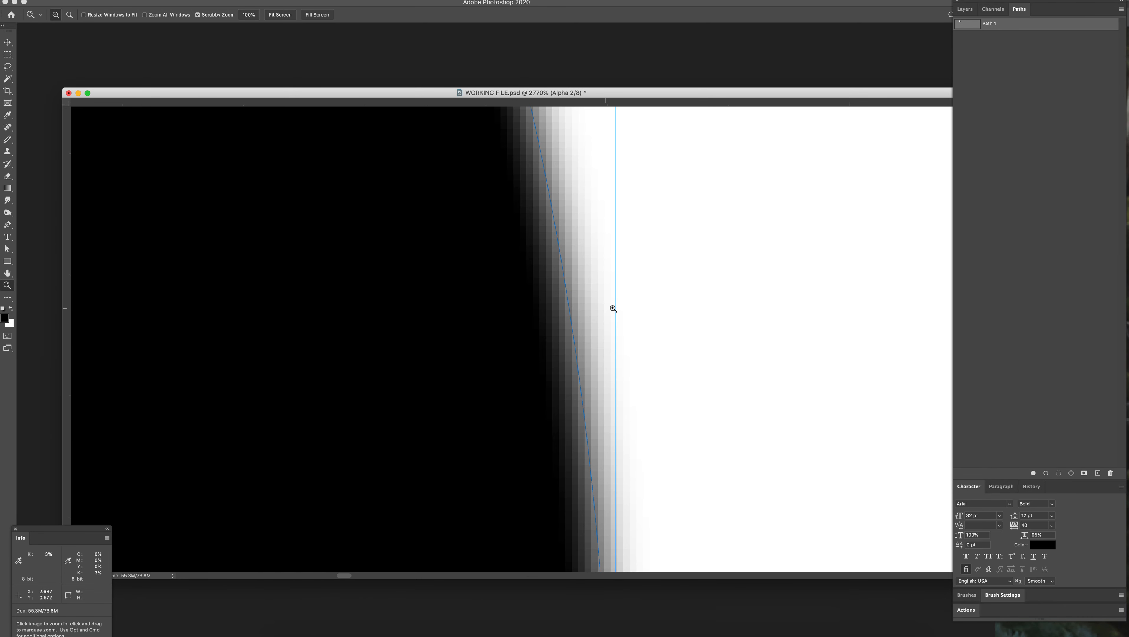
pyautogui.keyDown('alt'); pyautogui.click(1059, 476); pyautogui.keyUp('alt')
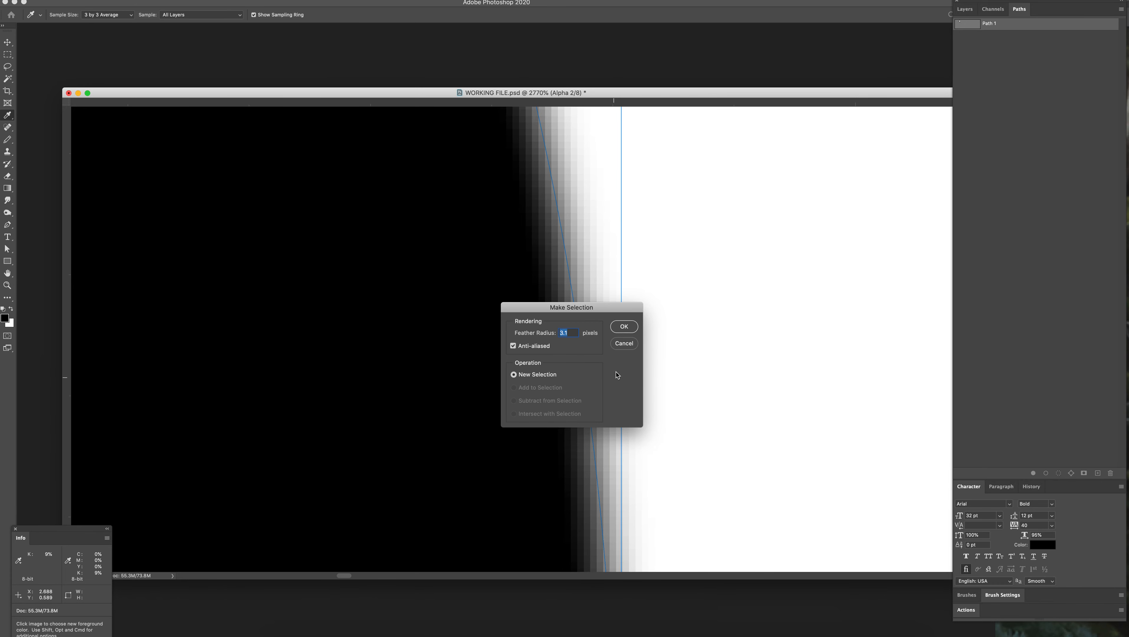
pyautogui.moveTo(610, 302); pyautogui.dragTo(788, 283)
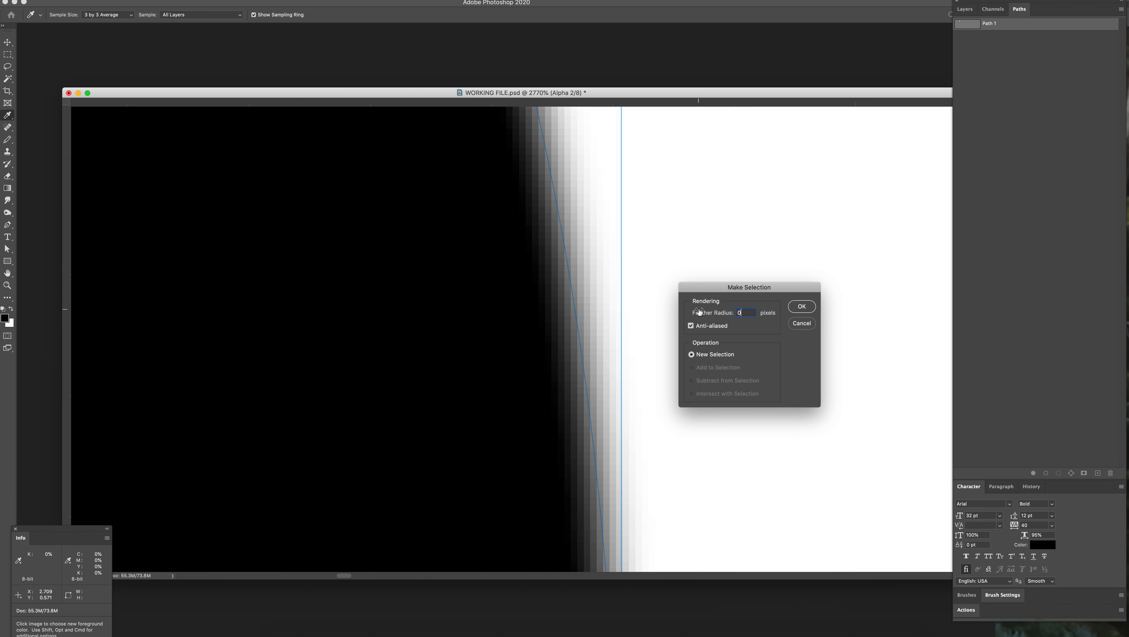
pyautogui.click(802, 307)
pyautogui.press('z')
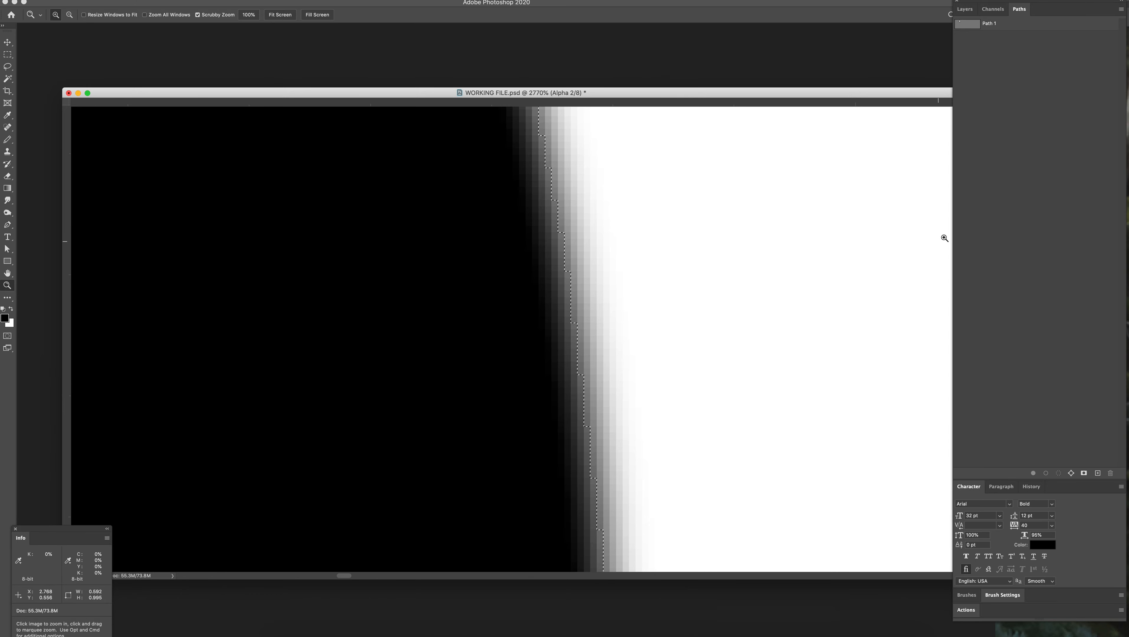
# Step: Paint the grey fringe inside the oval selection solid black with the Pencil, and drop the selection
pyautogui.press('b')
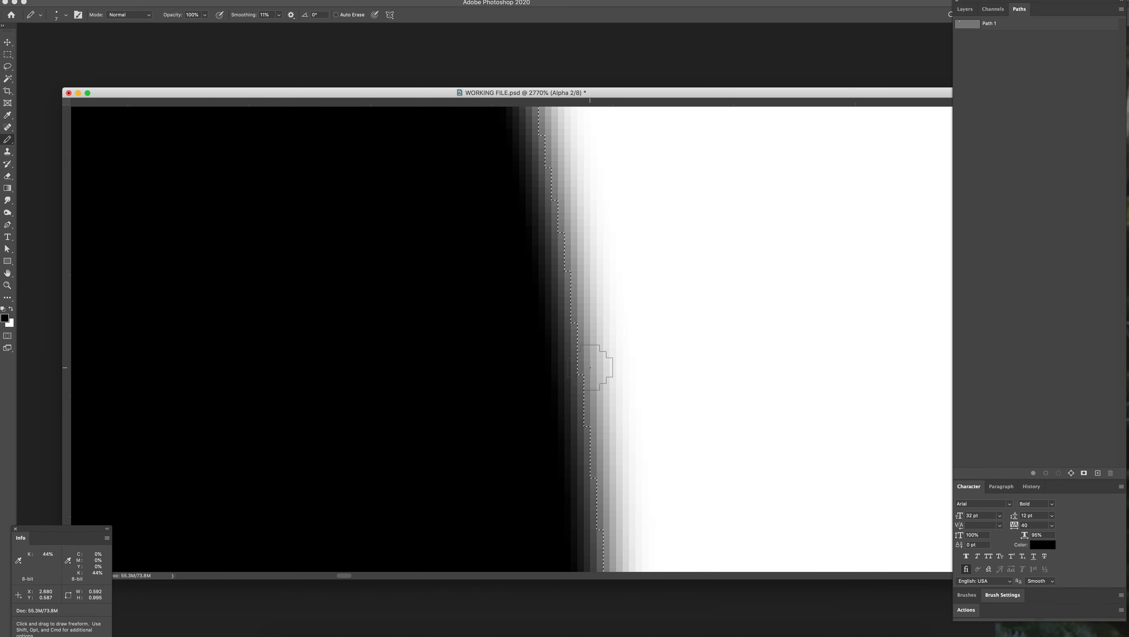
pyautogui.moveTo(580, 442)
pyautogui.mouseDown()
pyautogui.moveTo(595, 239)
pyautogui.moveTo(561, 323)
pyautogui.moveTo(566, 416)
pyautogui.mouseUp()
pyautogui.moveTo(503, 154)
pyautogui.mouseDown()
pyautogui.moveTo(545, 245)
pyautogui.moveTo(579, 495)
pyautogui.mouseUp()
pyautogui.press('z')
pyautogui.moveTo(704, 413)
pyautogui.mouseDown()
pyautogui.moveTo(690, 419)
pyautogui.moveTo(652, 397)
pyautogui.mouseUp()
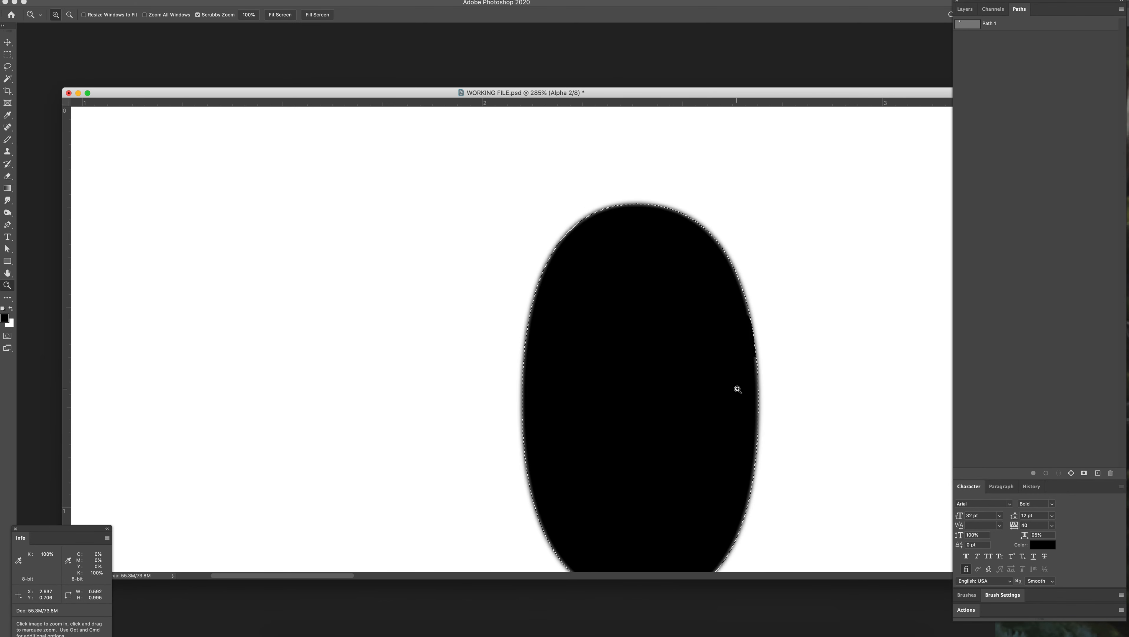
pyautogui.moveTo(805, 421); pyautogui.dragTo(632, 371)
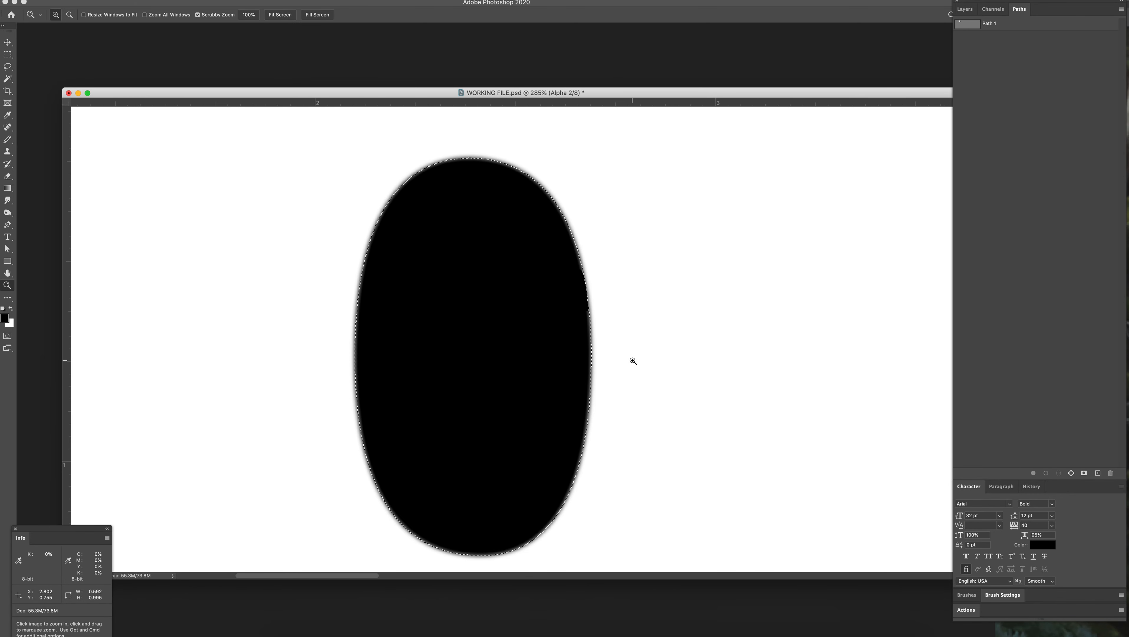
pyautogui.press('super+d')
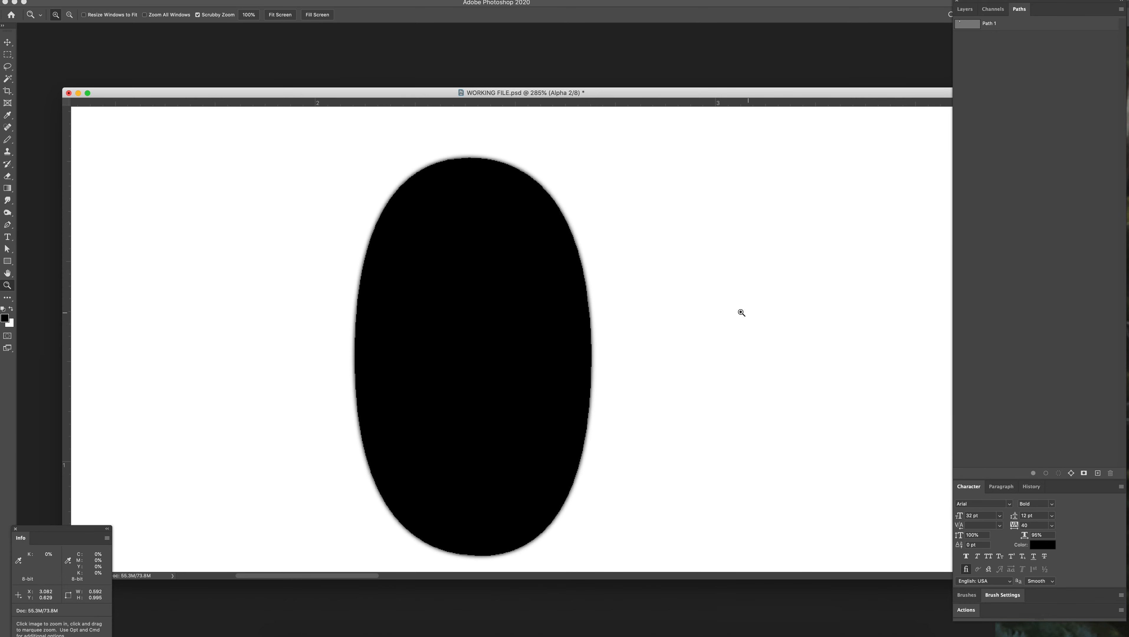
# Step: Bring back the oval selection inverted so that everything outside the oval is selected, ready for the Pencil
pyautogui.moveTo(590, 290); pyautogui.dragTo(735, 358)
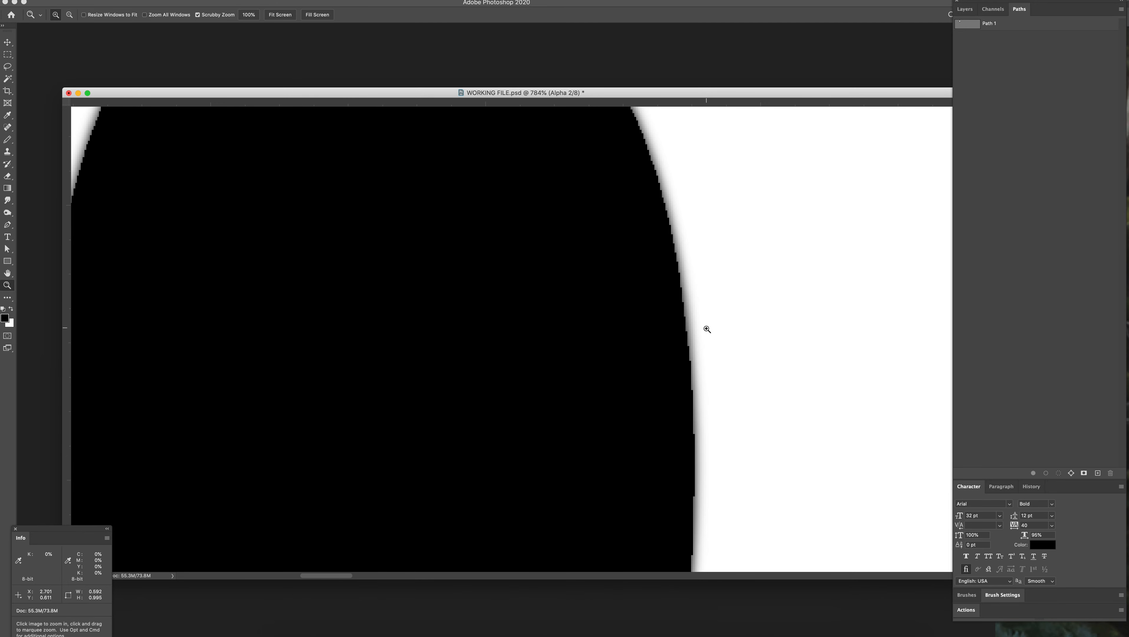
pyautogui.moveTo(693, 250); pyautogui.dragTo(723, 492)
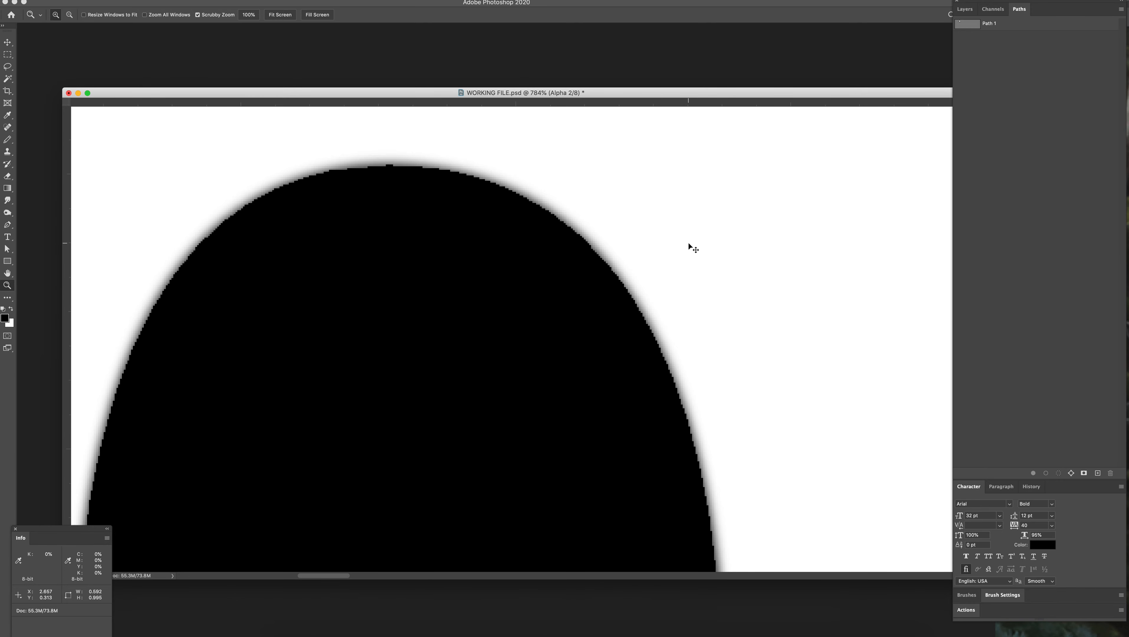
pyautogui.press('super+shift+i')
pyautogui.press('b')
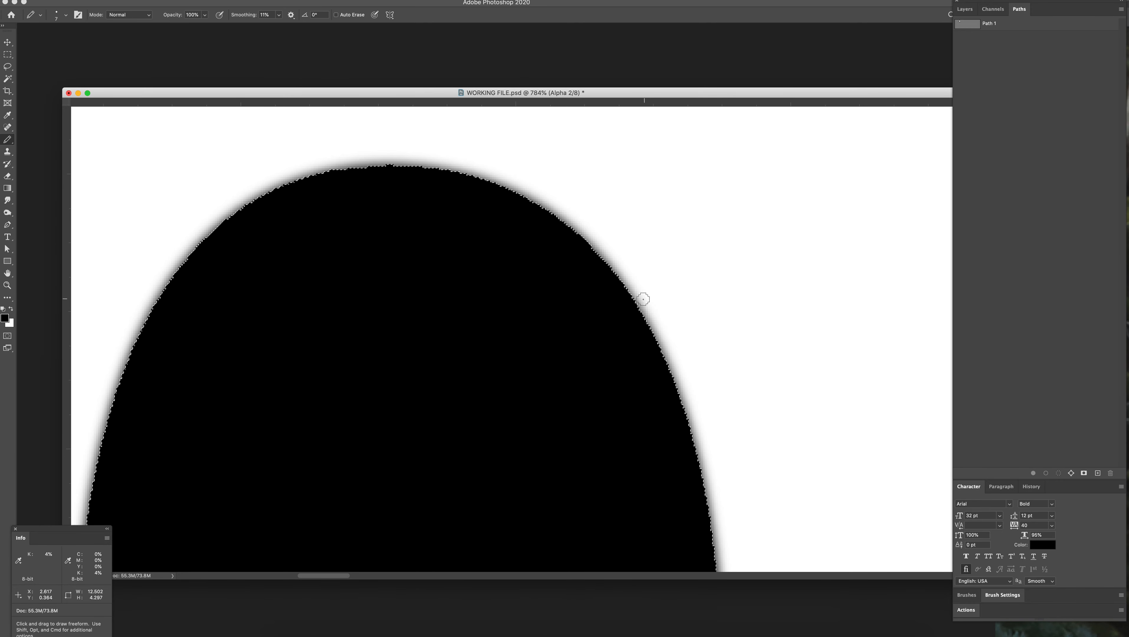
# Step: Try black Pencil strokes across the oval's upper-right edge with the inverted selection active, and remove them
pyautogui.moveTo(626, 288); pyautogui.dragTo(667, 230)
pyautogui.moveTo(618, 308)
pyautogui.mouseDown()
pyautogui.moveTo(643, 223)
pyautogui.moveTo(552, 195)
pyautogui.moveTo(578, 184)
pyautogui.moveTo(639, 326)
pyautogui.moveTo(669, 352)
pyautogui.moveTo(663, 382)
pyautogui.moveTo(735, 401)
pyautogui.mouseUp()
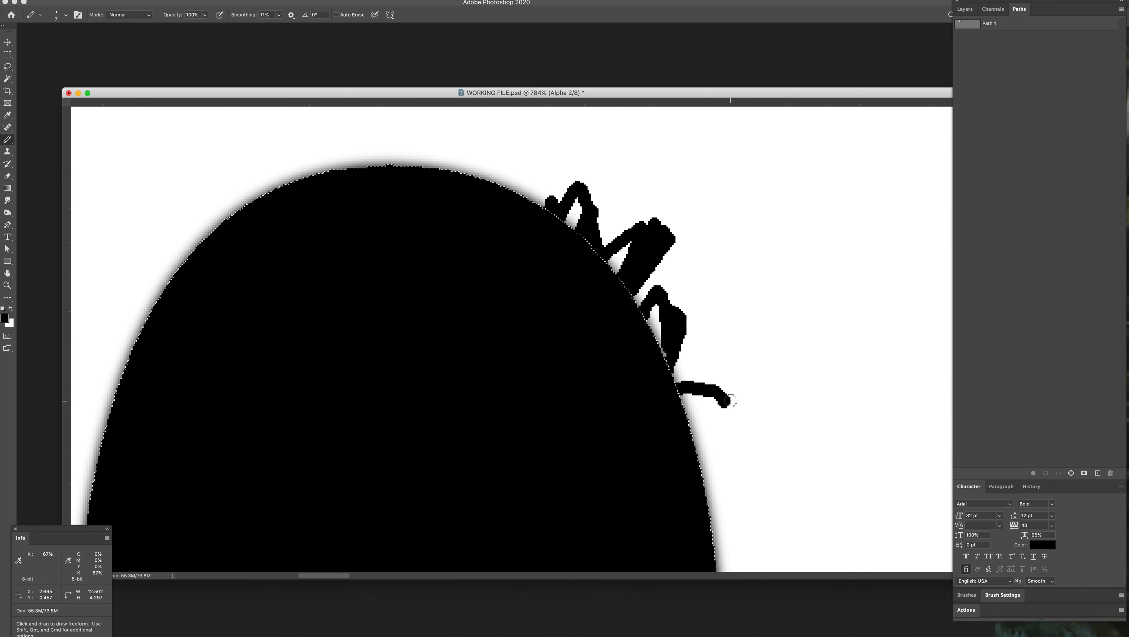
pyautogui.press('BackSpace')
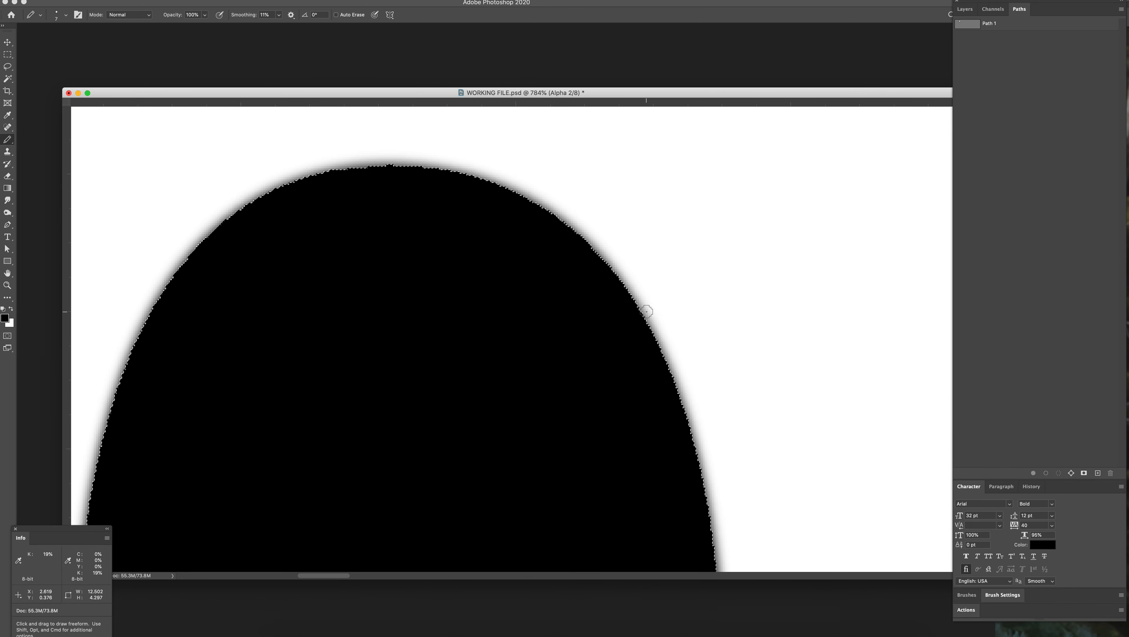
# Step: Switch the Pencil to white, enlarge its tip to 50 pixels and paint out the grey fringe along the oval's upper-right edge
pyautogui.press('x')
pyautogui.press(']')
pyautogui.press(']')
pyautogui.press(']')
pyautogui.press(']')
pyautogui.press(']')
pyautogui.press(']')
pyautogui.press(']')
pyautogui.press(']')
pyautogui.press(']')
pyautogui.press(']')
pyautogui.press(']')
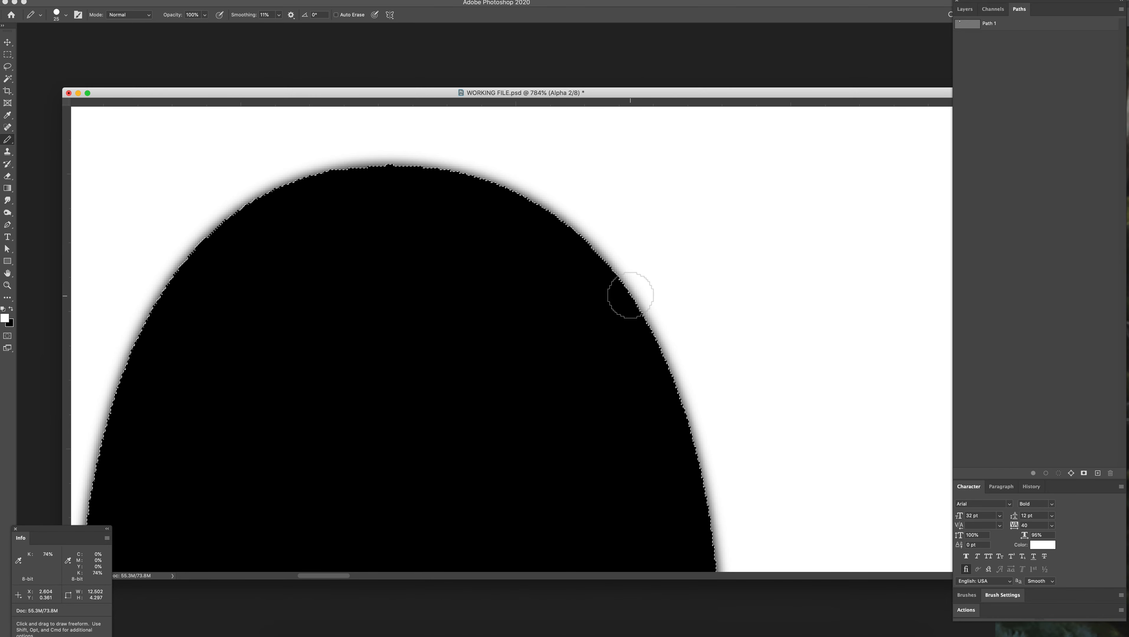
pyautogui.moveTo(689, 383); pyautogui.dragTo(612, 267)
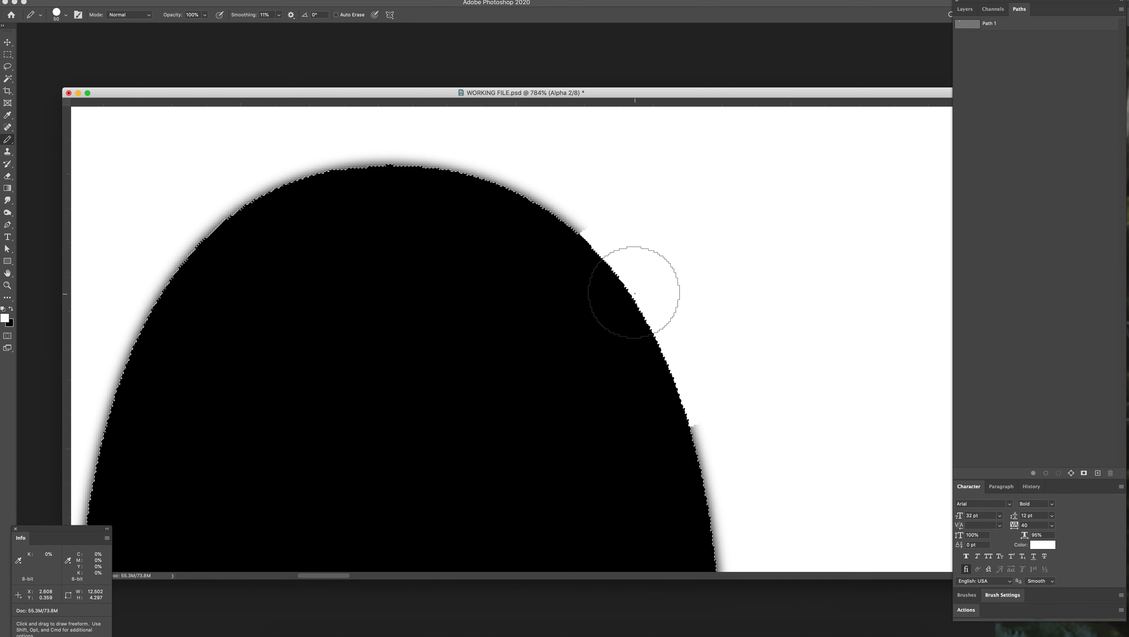
# Step: Undo the white stroke and try the other colour along the same edge, undoing that stroke too
pyautogui.press('super+z')
pyautogui.press('x')
pyautogui.moveTo(679, 363)
pyautogui.mouseDown()
pyautogui.moveTo(594, 249)
pyautogui.moveTo(547, 223)
pyautogui.mouseUp()
pyautogui.press('super+z')
pyautogui.press('x')
# Step: Paint out the grey fringe all around the outside of the oval with the white Pencil
pyautogui.moveTo(666, 323)
pyautogui.mouseDown()
pyautogui.moveTo(483, 192)
pyautogui.moveTo(320, 184)
pyautogui.moveTo(184, 238)
pyautogui.mouseUp()
pyautogui.scroll(-10, 716, 442)
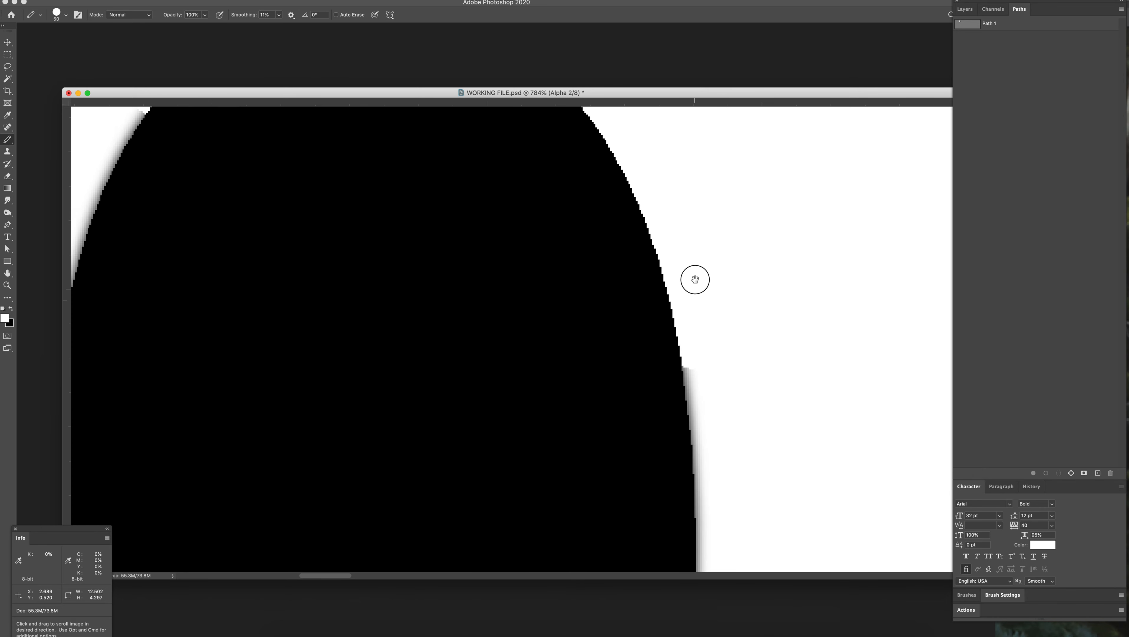
pyautogui.moveTo(769, 238); pyautogui.dragTo(711, 504)
pyautogui.moveTo(714, 503)
pyautogui.mouseDown()
pyautogui.moveTo(796, 197)
pyautogui.moveTo(810, 239)
pyautogui.moveTo(716, 452)
pyautogui.moveTo(534, 543)
pyautogui.moveTo(372, 525)
pyautogui.moveTo(191, 389)
pyautogui.moveTo(186, 279)
pyautogui.mouseUp()
pyautogui.moveTo(231, 411); pyautogui.dragTo(316, 452)
pyautogui.moveTo(248, 242)
pyautogui.mouseDown()
pyautogui.moveTo(334, 477)
pyautogui.moveTo(339, 468)
pyautogui.mouseUp()
pyautogui.moveTo(275, 506)
pyautogui.mouseDown()
pyautogui.moveTo(273, 207)
pyautogui.moveTo(332, 493)
pyautogui.moveTo(351, 205)
pyautogui.moveTo(346, 419)
pyautogui.moveTo(421, 239)
pyautogui.mouseUp()
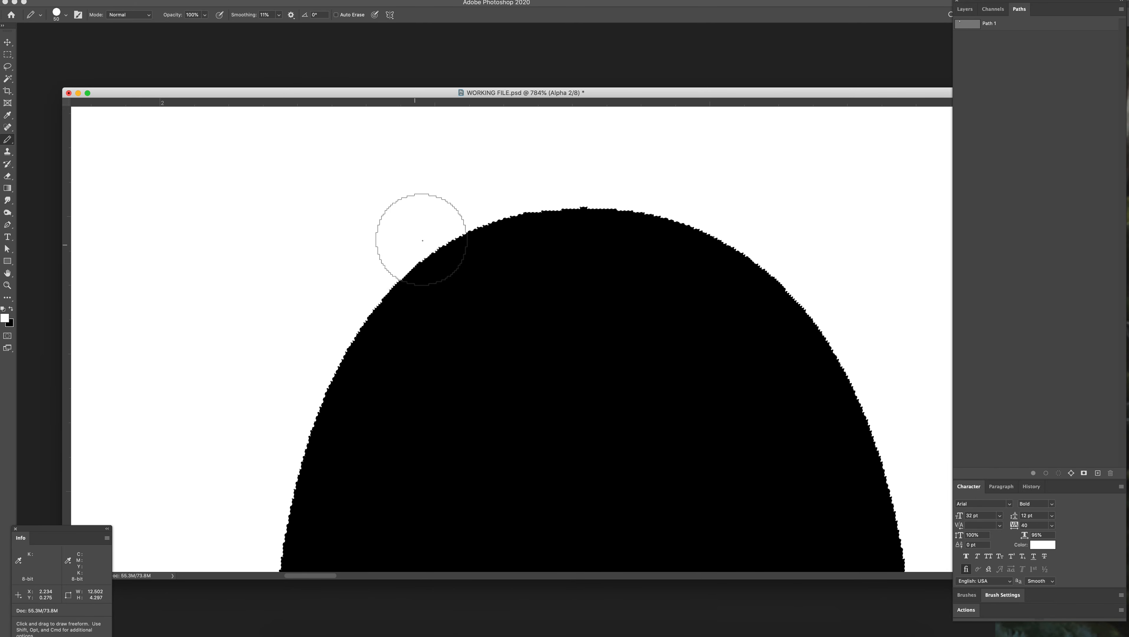
# Step: Drop the inverted selection and extend the document window downward with the whole oval in view
pyautogui.moveTo(625, 391); pyautogui.dragTo(578, 345)
pyautogui.moveTo(665, 439); pyautogui.dragTo(530, 348)
pyautogui.moveTo(652, 503); pyautogui.dragTo(640, 496)
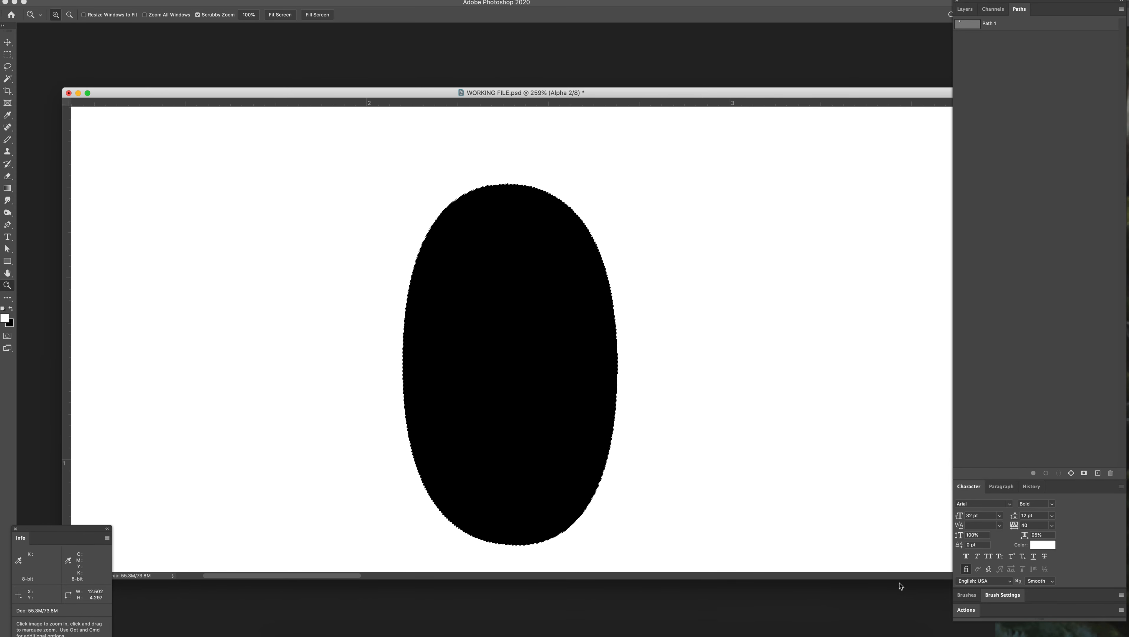
pyautogui.moveTo(897, 581); pyautogui.dragTo(898, 635)
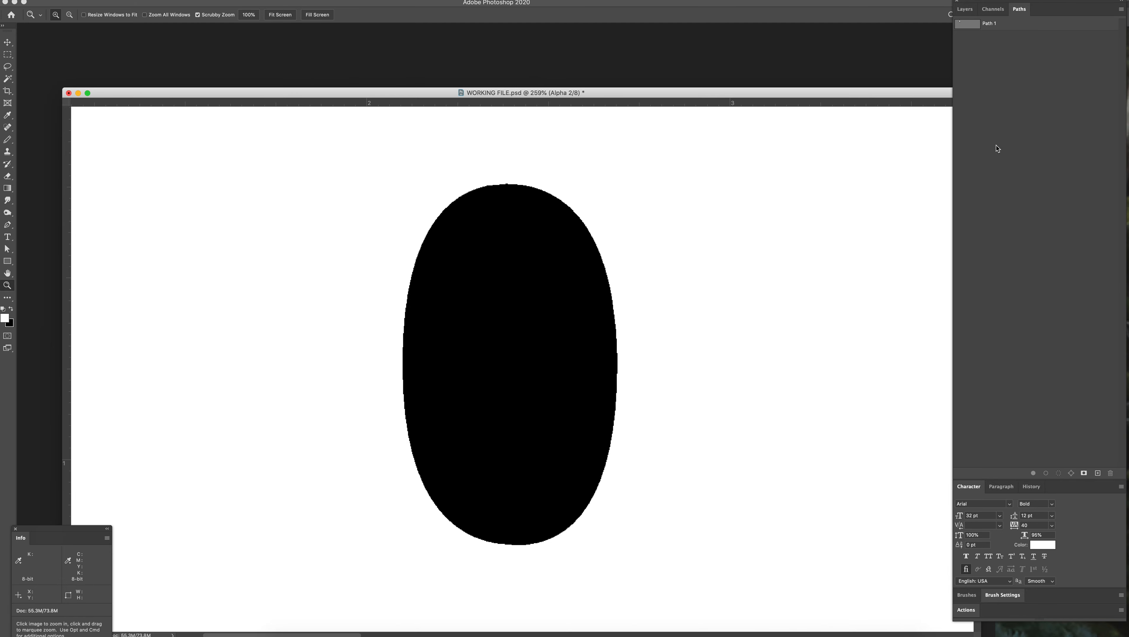
# Step: Load the Alpha 2 channel as a selection, check it over the RGB image and make the Alpha 1 channel active
pyautogui.click(991, 9)
pyautogui.keyDown('super'); pyautogui.click(976, 90); pyautogui.keyUp('super')
pyautogui.click(979, 23)
pyautogui.click(966, 10)
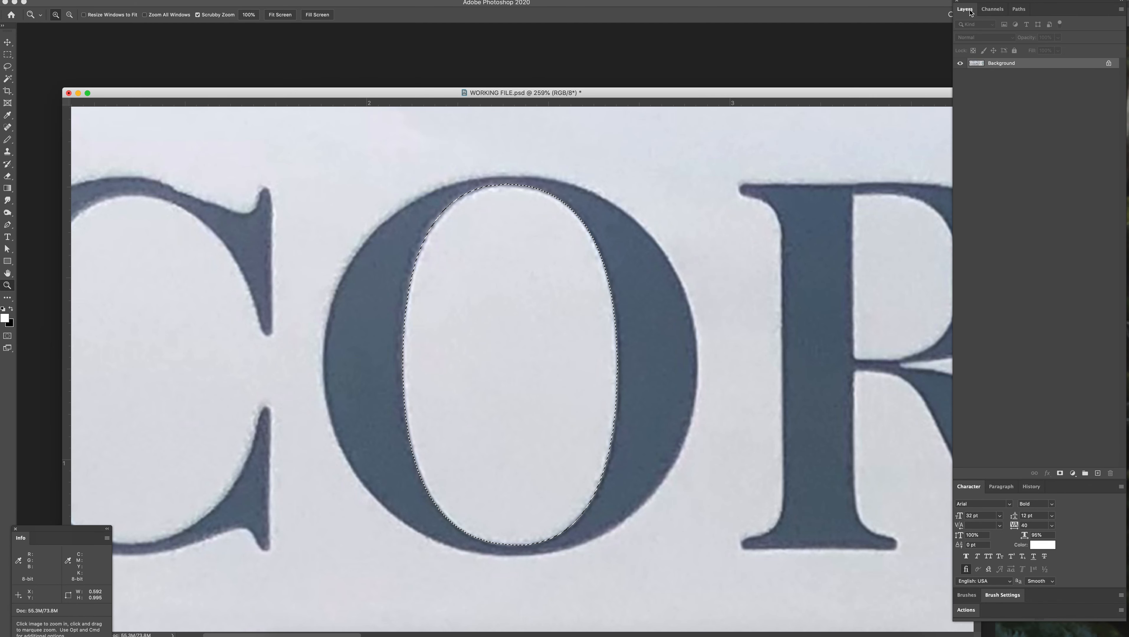
pyautogui.click(998, 10)
pyautogui.click(981, 77)
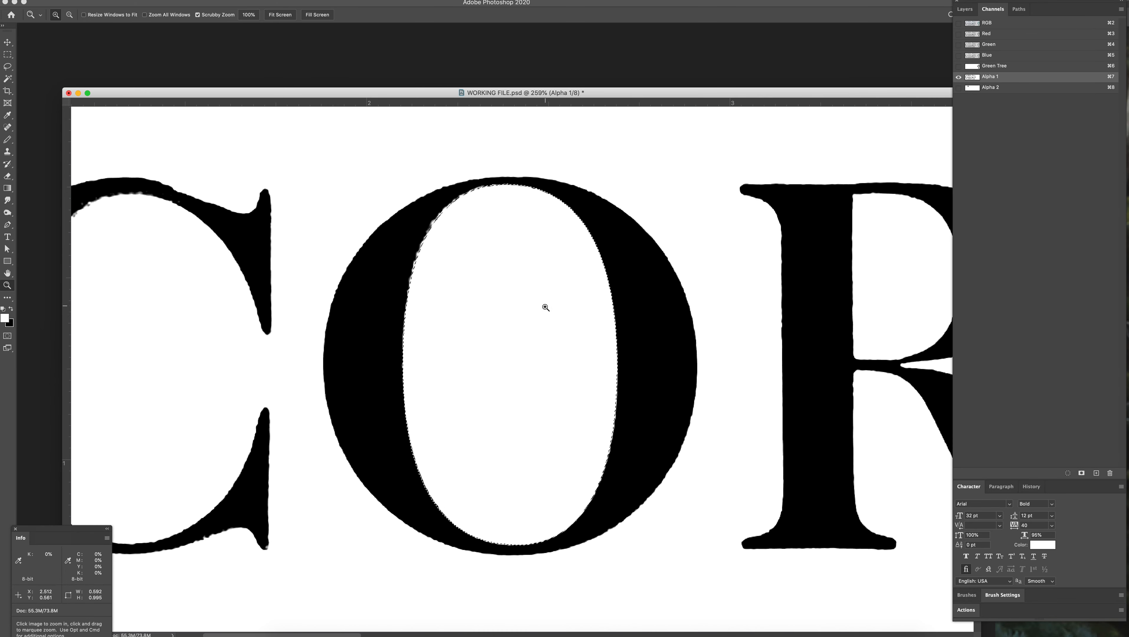
pyautogui.click(544, 327)
pyautogui.moveTo(564, 244); pyautogui.dragTo(543, 247)
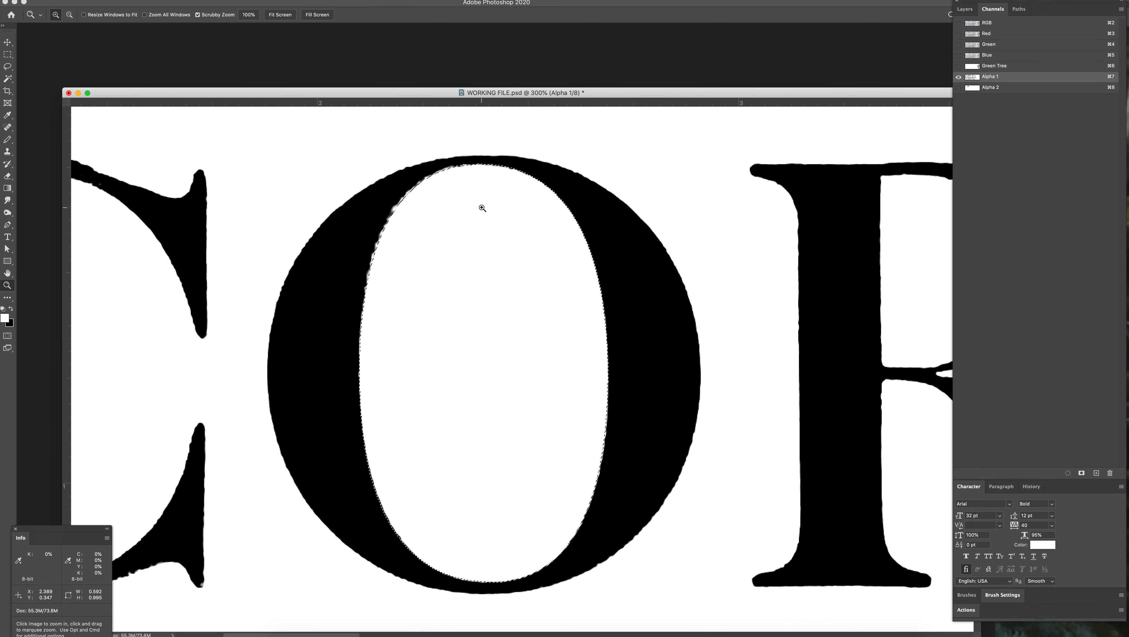
pyautogui.press('x')
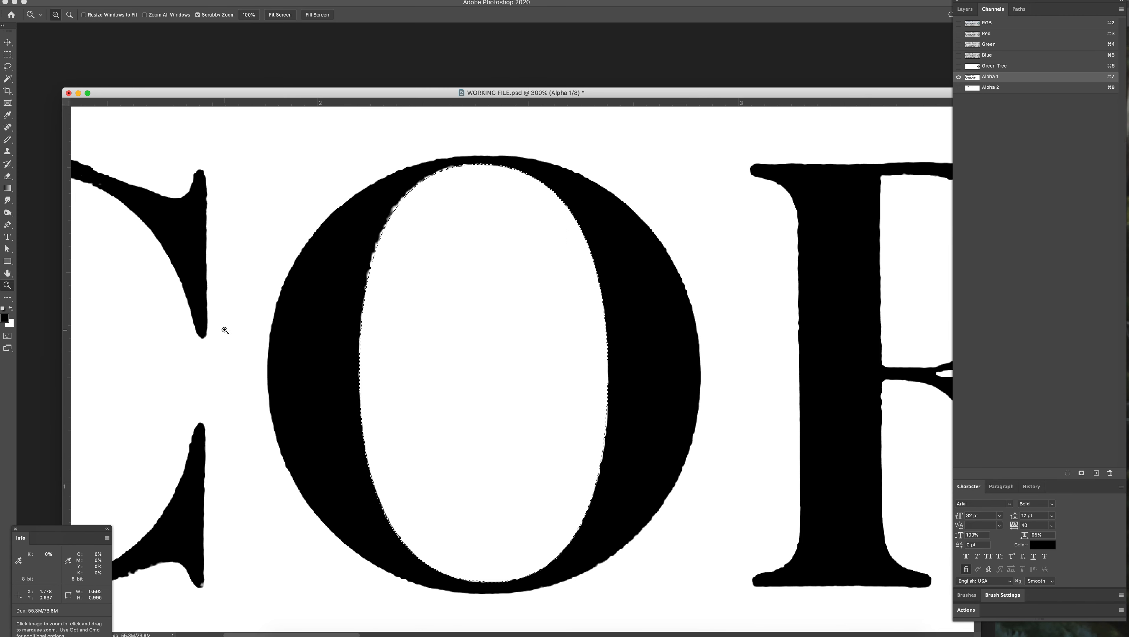
pyautogui.hotkey('shift', 'BackSpace')
pyautogui.hscroll(-1, 652, 273)
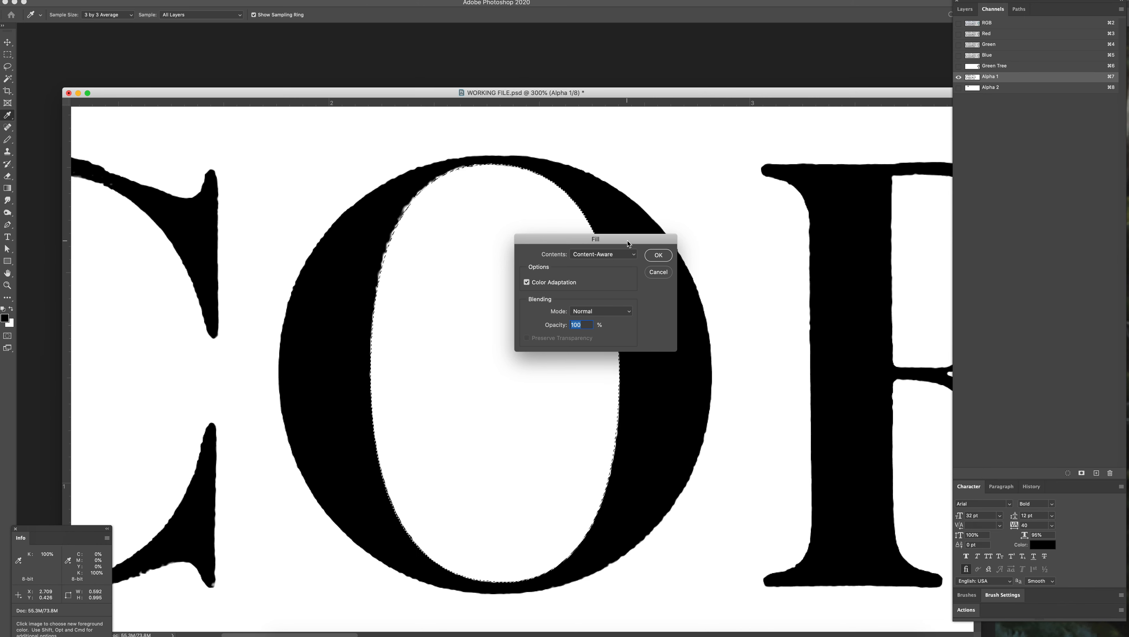
pyautogui.moveTo(627, 243); pyautogui.dragTo(618, 261)
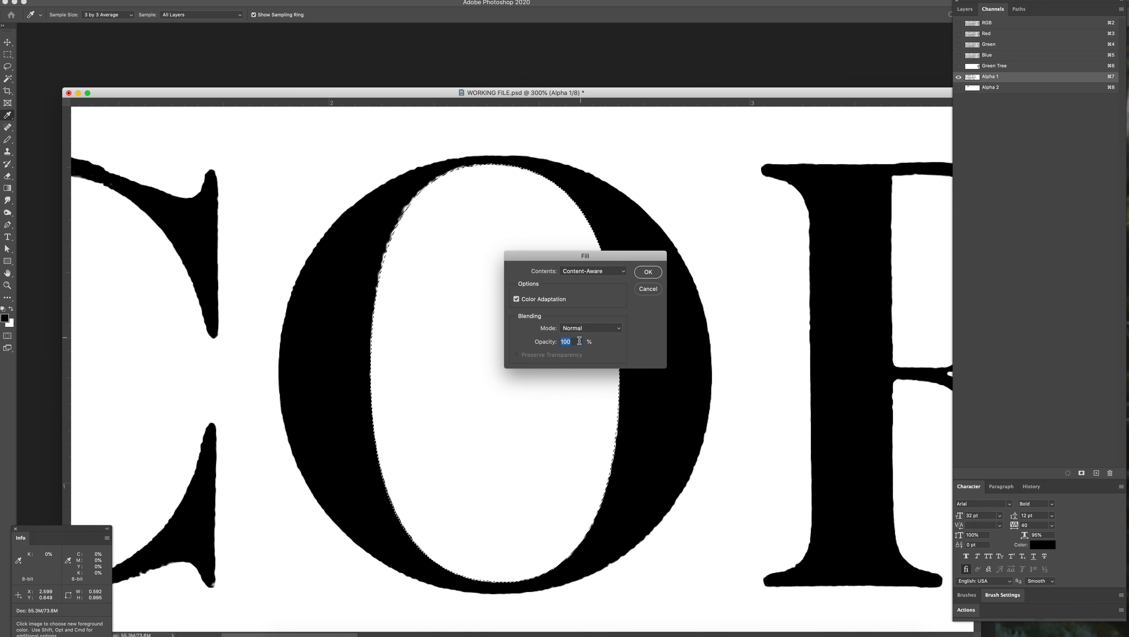
pyautogui.click(648, 290)
pyautogui.press('z')
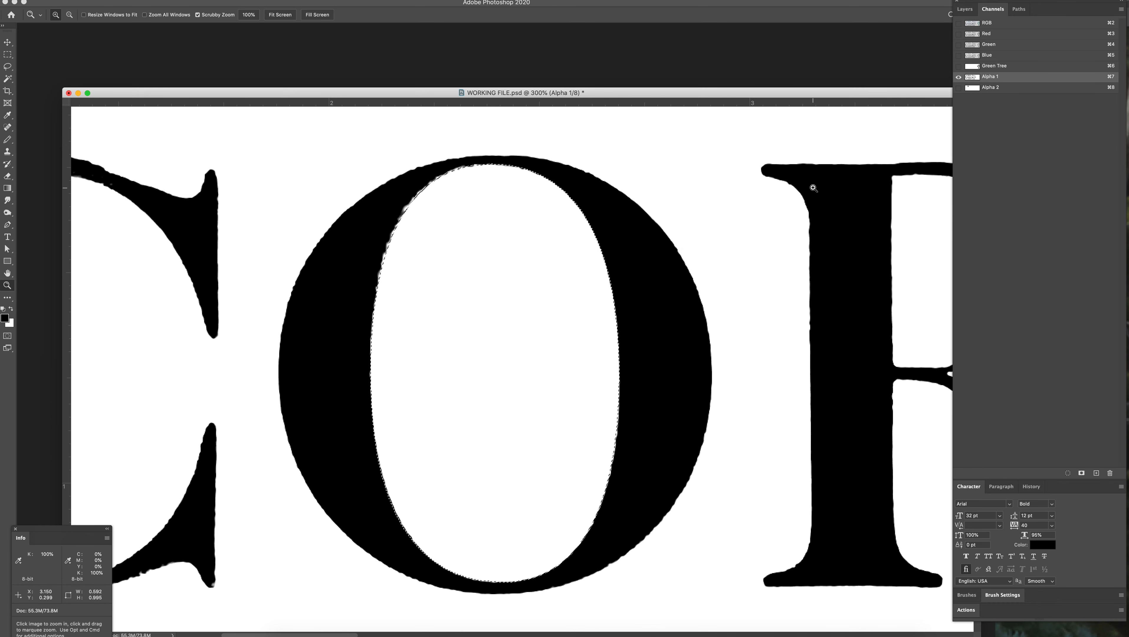
# Step: Return to the RGB composite and convert the locked Background into a regular layer named Layer 0
pyautogui.click(976, 25)
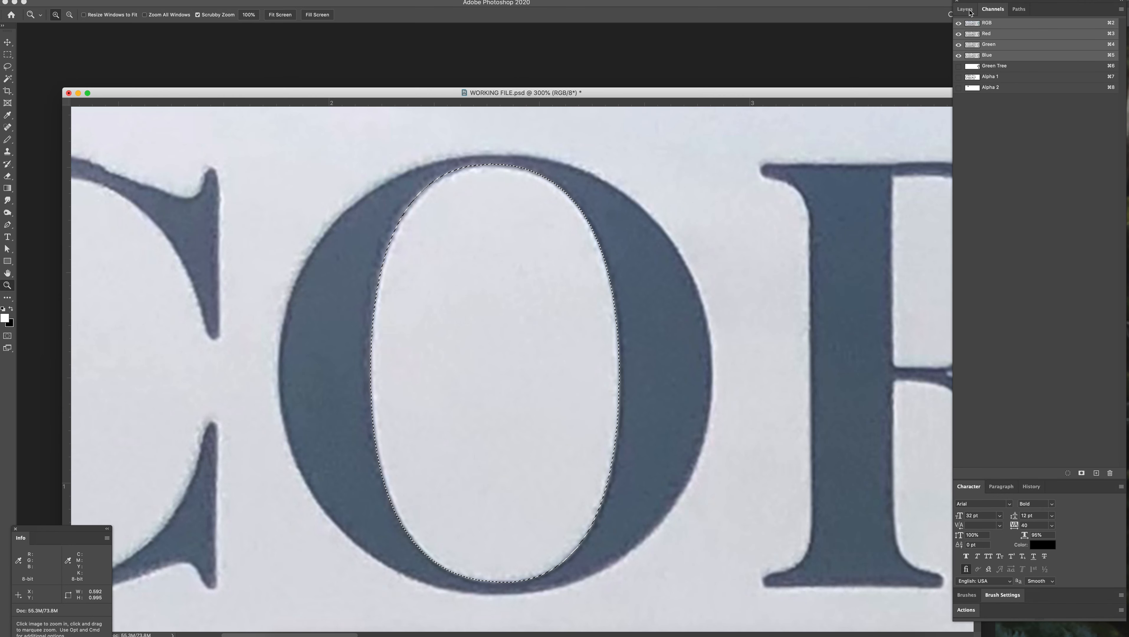
pyautogui.click(969, 9)
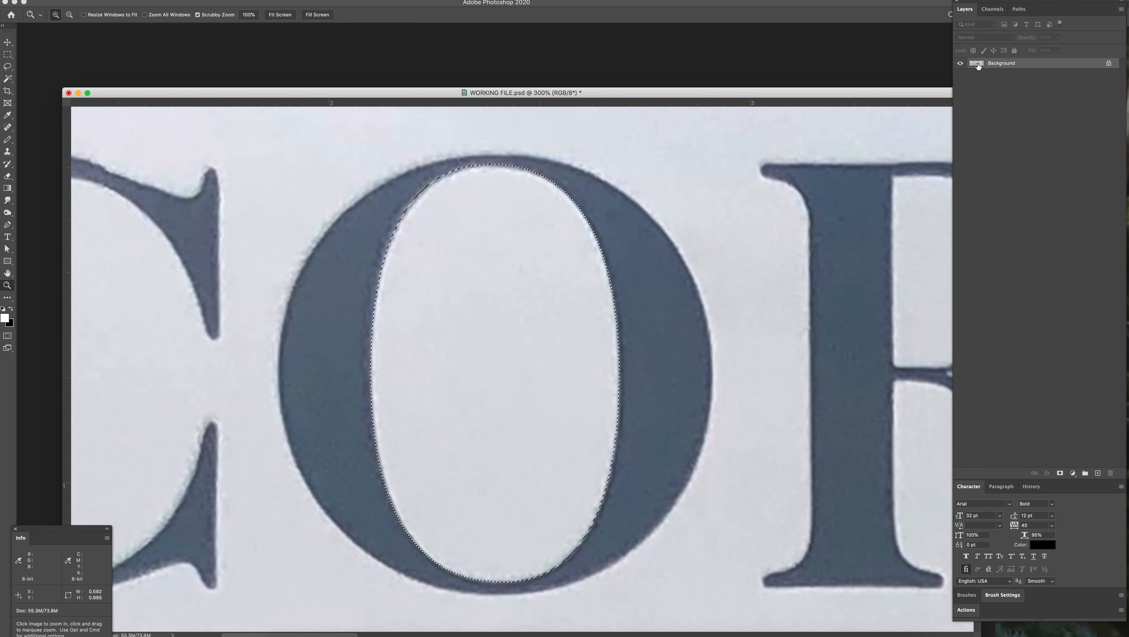
pyautogui.doubleClick(978, 65)
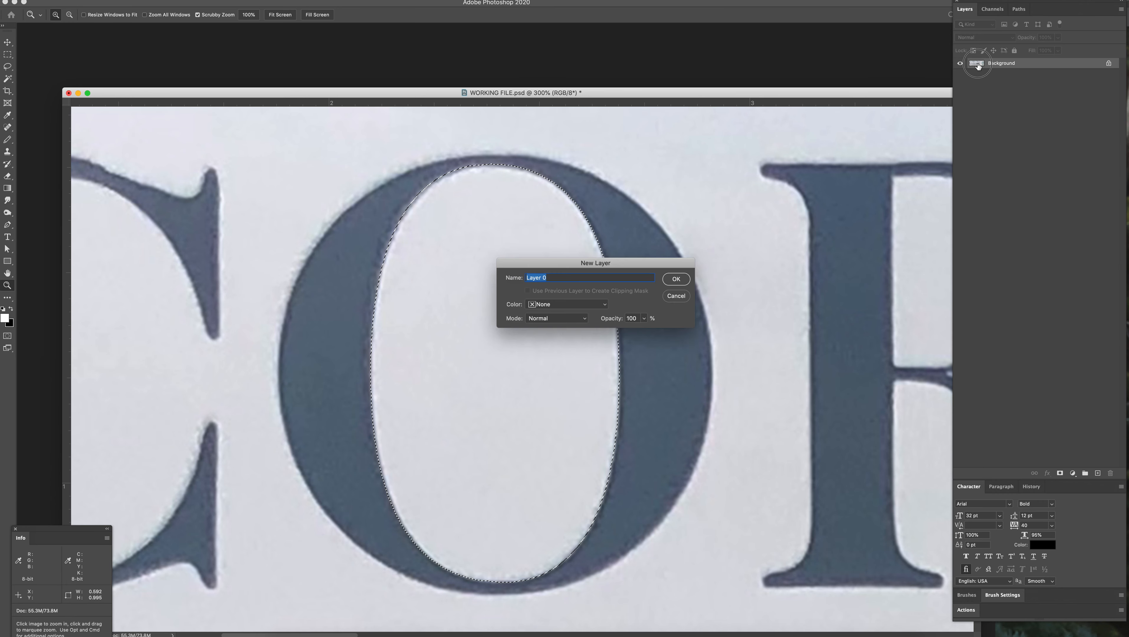
pyautogui.click(676, 279)
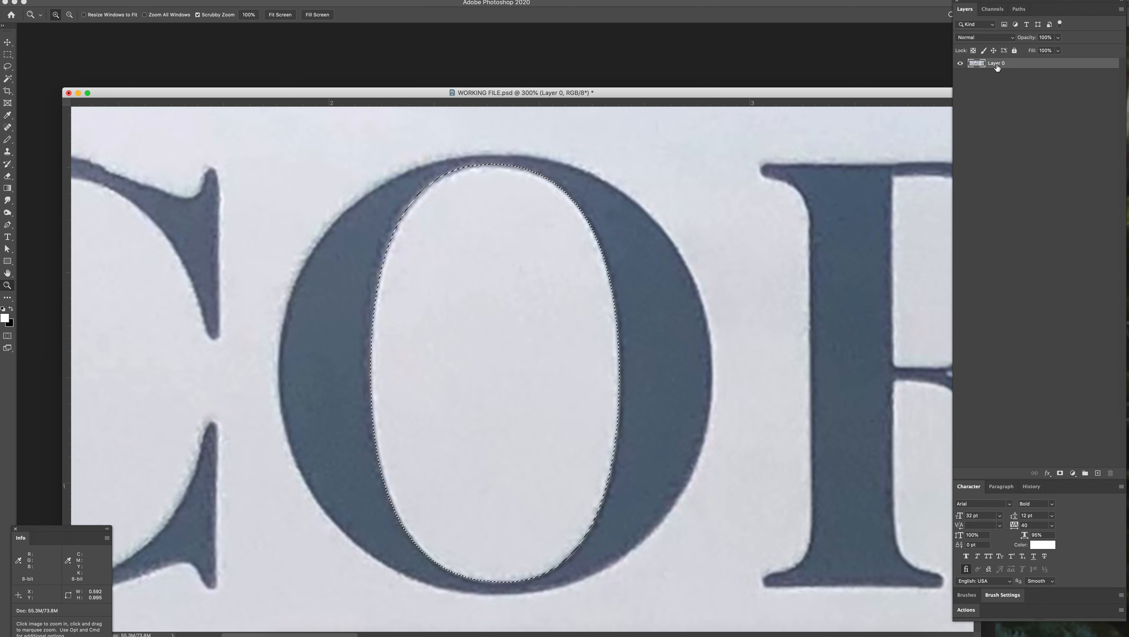
pyautogui.press('super+z')
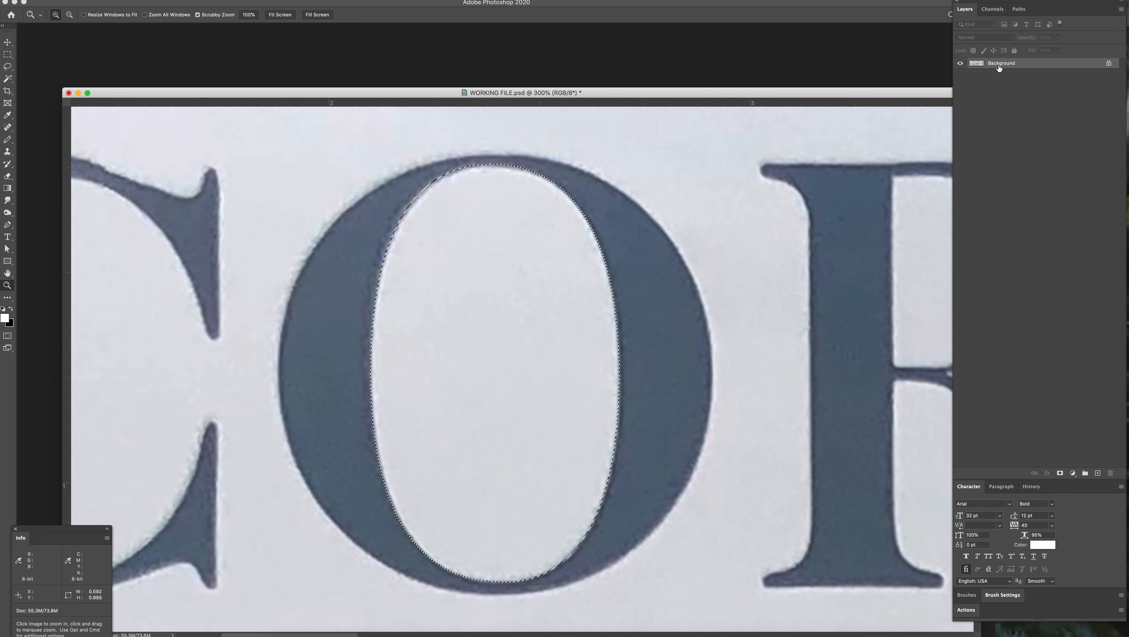
pyautogui.doubleClick(977, 66)
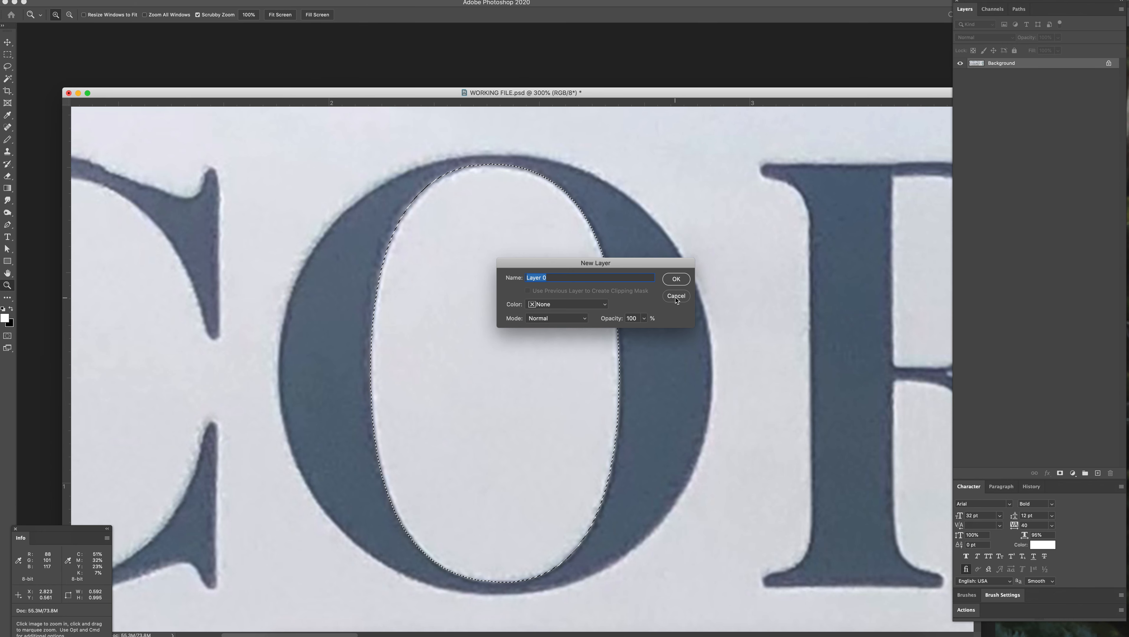
pyautogui.click(676, 279)
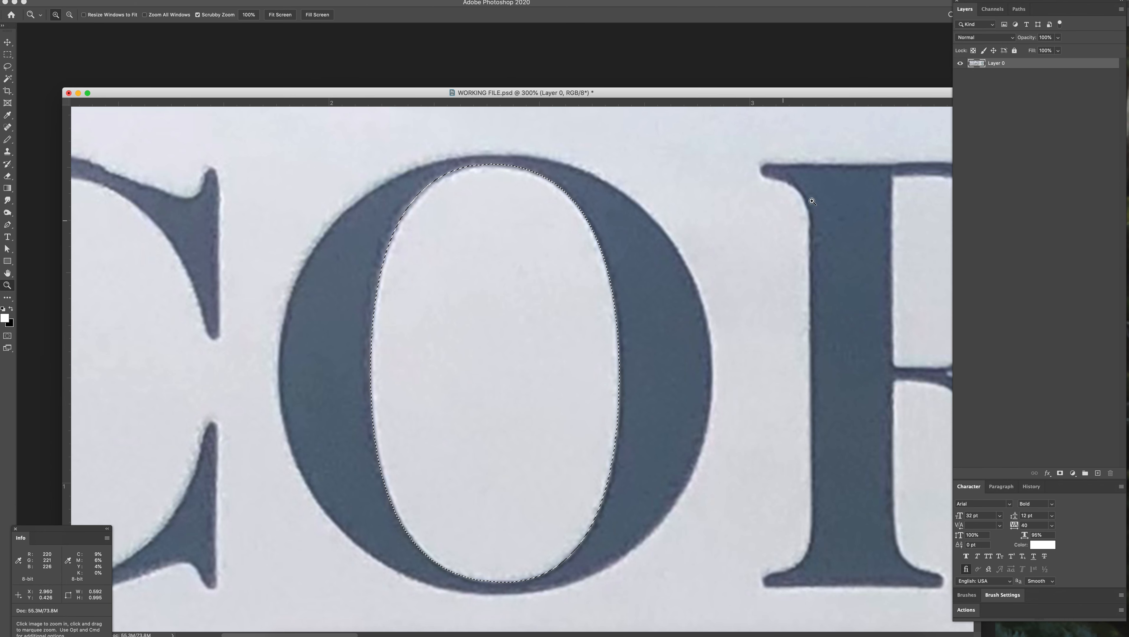
# Step: Make the Alpha 1 channel active again and fill the oval selection inside the O with white
pyautogui.click(998, 10)
pyautogui.click(975, 88)
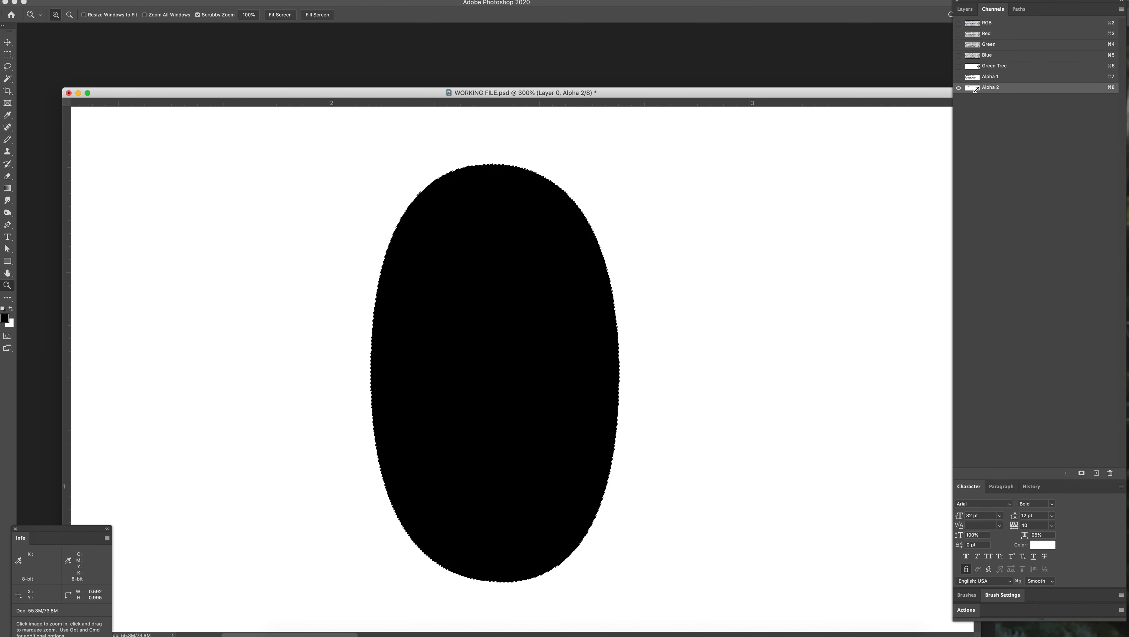
pyautogui.click(975, 78)
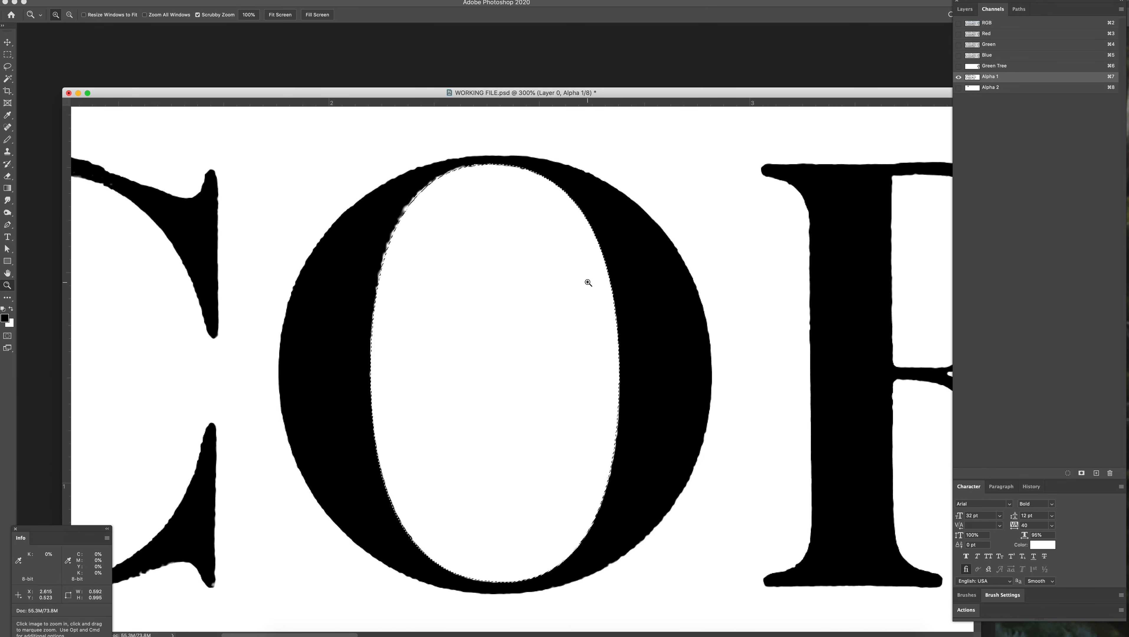
pyautogui.press('x')
pyautogui.press('alt')
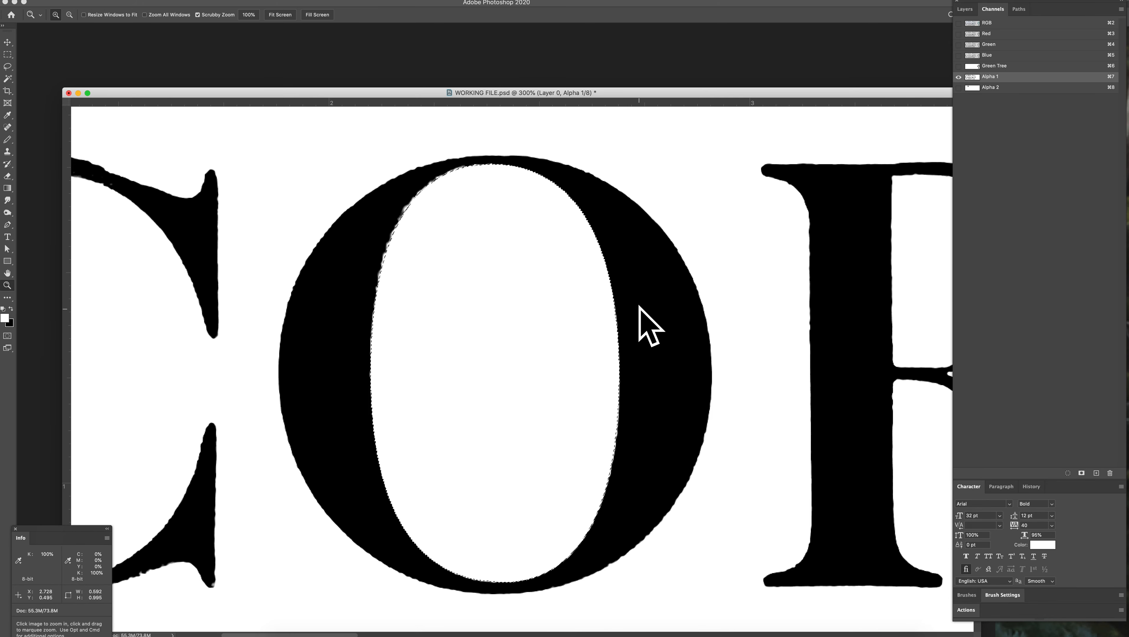
# Step: Invert the oval selection, paint the O's ragged inner edge solid black with the Pencil and deselect
pyautogui.press('shift+super+i')
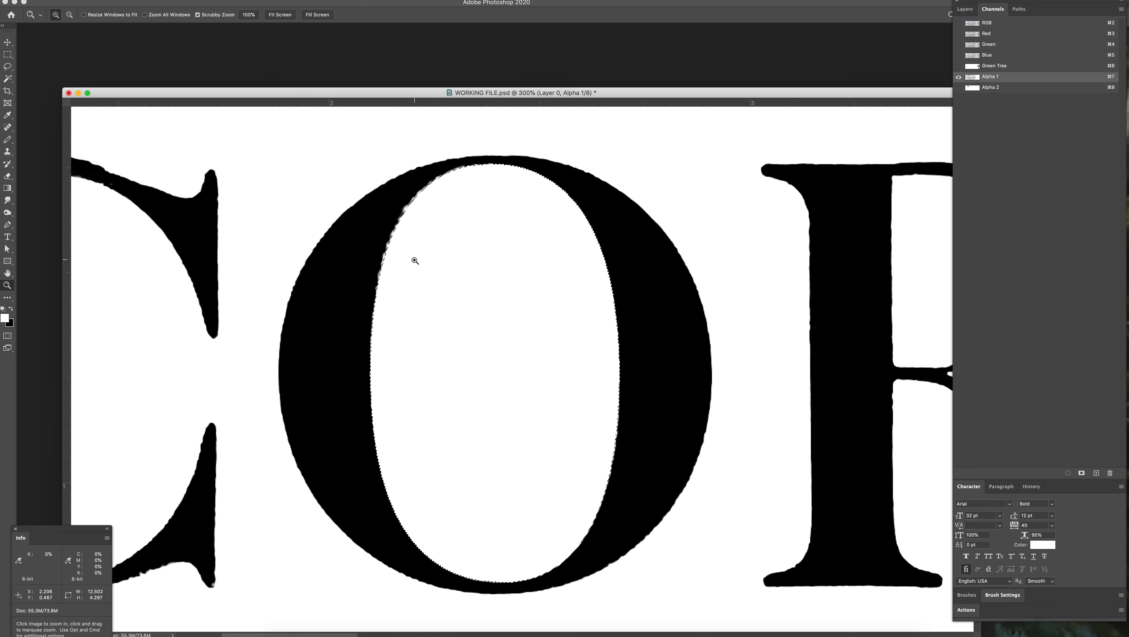
pyautogui.press('x')
pyautogui.press('b')
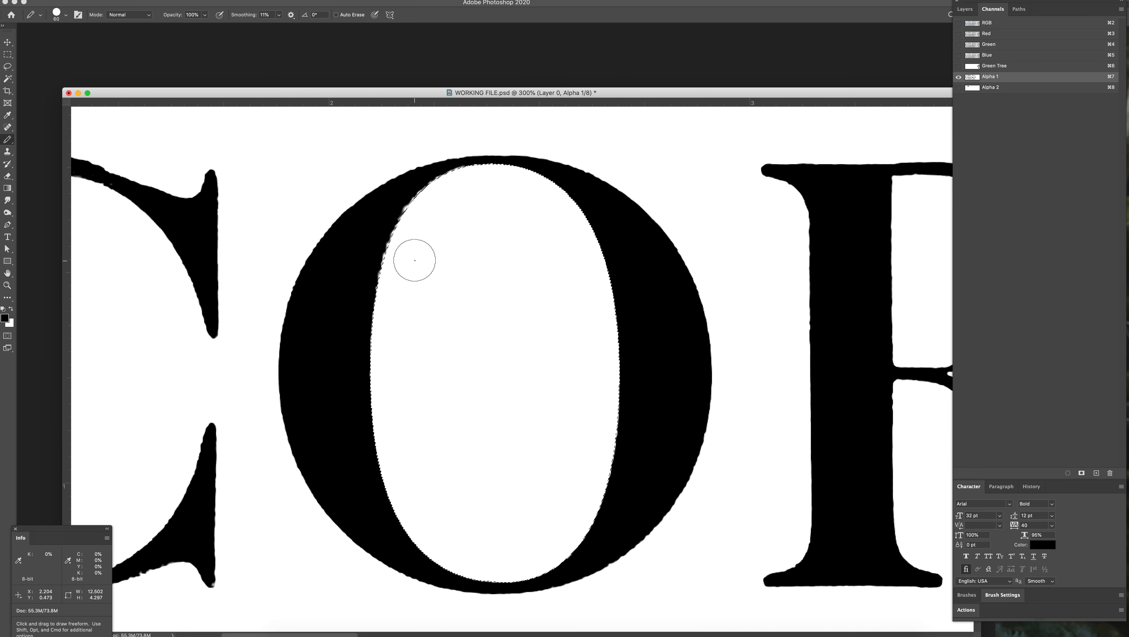
pyautogui.moveTo(417, 237); pyautogui.dragTo(441, 206)
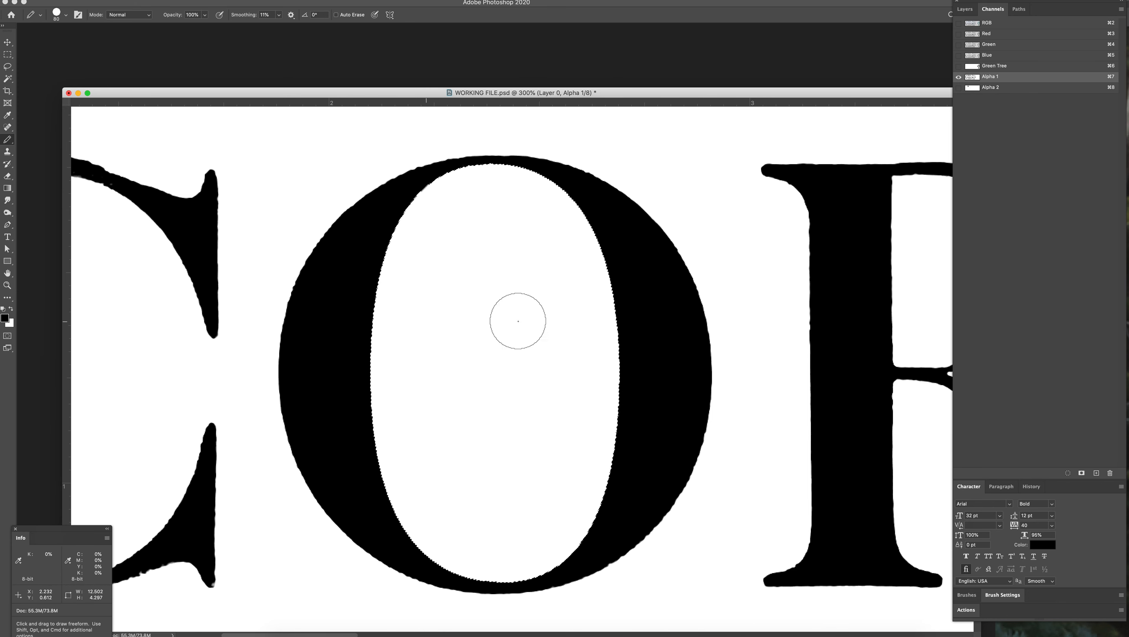
pyautogui.press('super+d')
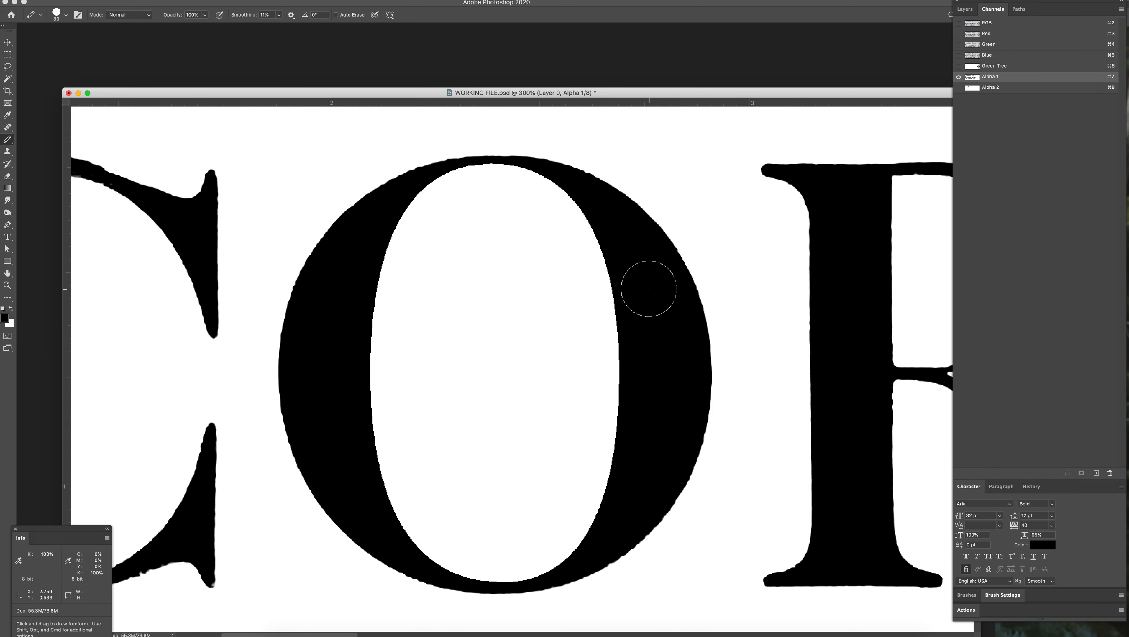
# Step: Examine the cleaned O up close and next to its neighbouring letters
pyautogui.press('z')
pyautogui.keyDown('alt'); pyautogui.click(650, 356); pyautogui.keyUp('alt')
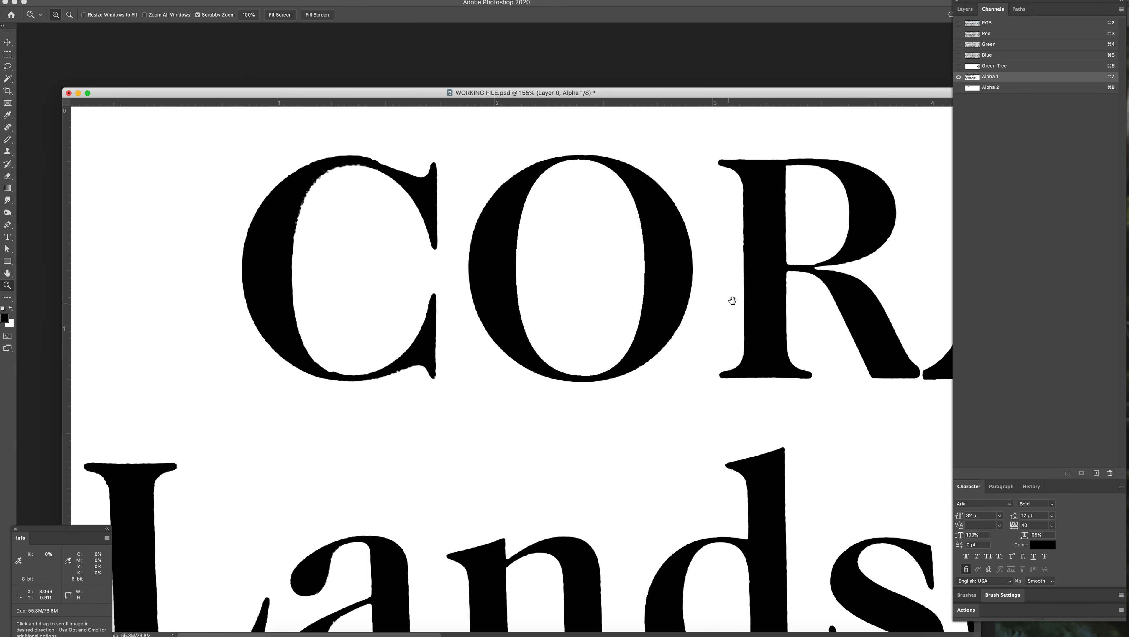
pyautogui.moveTo(733, 300); pyautogui.dragTo(626, 353)
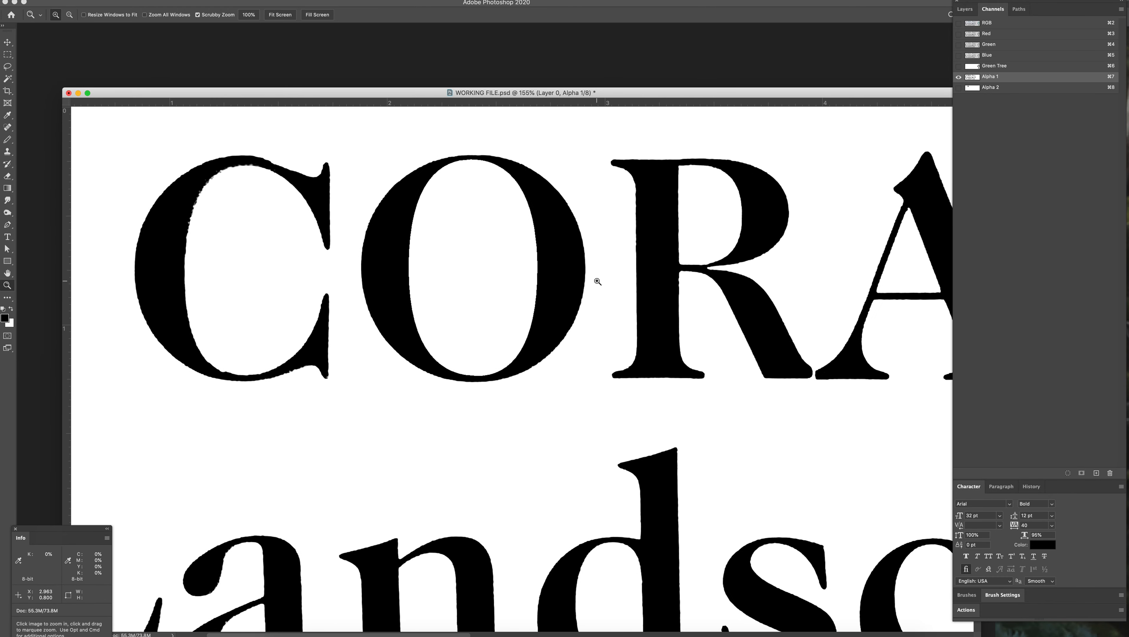
pyautogui.moveTo(466, 220); pyautogui.dragTo(504, 232)
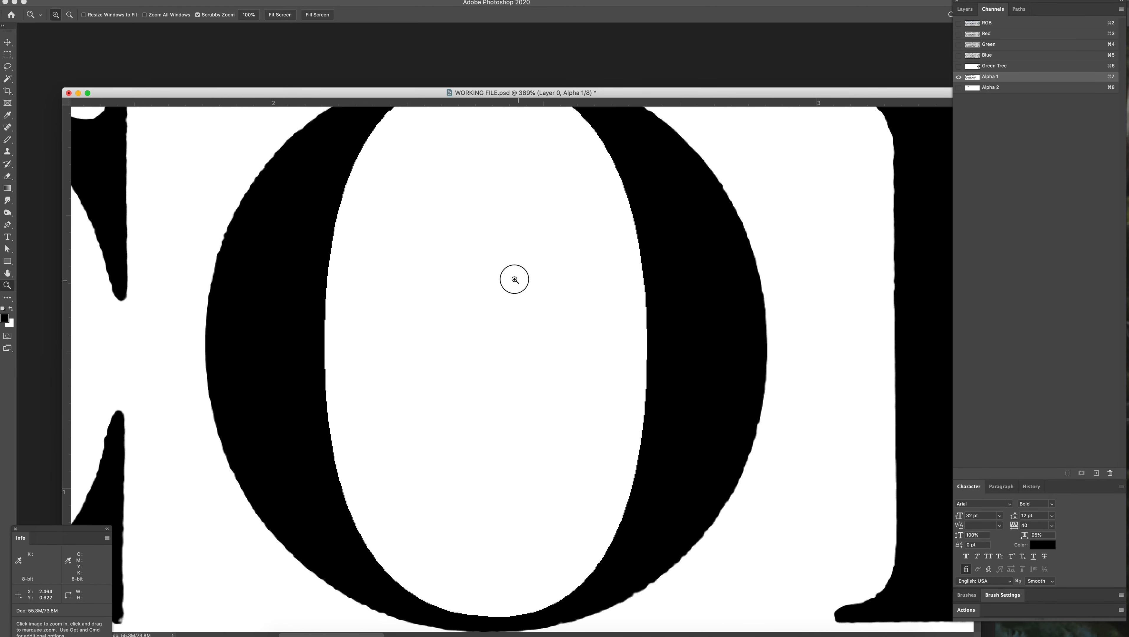
pyautogui.moveTo(515, 277); pyautogui.dragTo(497, 273)
pyautogui.moveTo(386, 264); pyautogui.dragTo(458, 275)
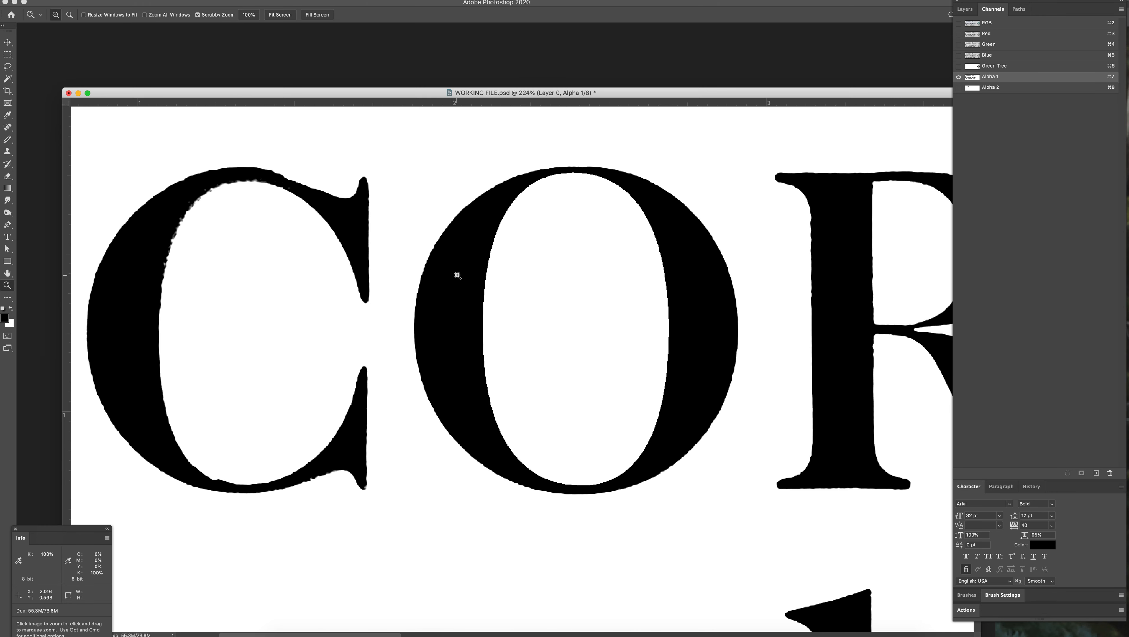
# Step: Select Path 1 and place a copy of the O's oval path over the opening of the C
pyautogui.moveTo(390, 308); pyautogui.dragTo(522, 312)
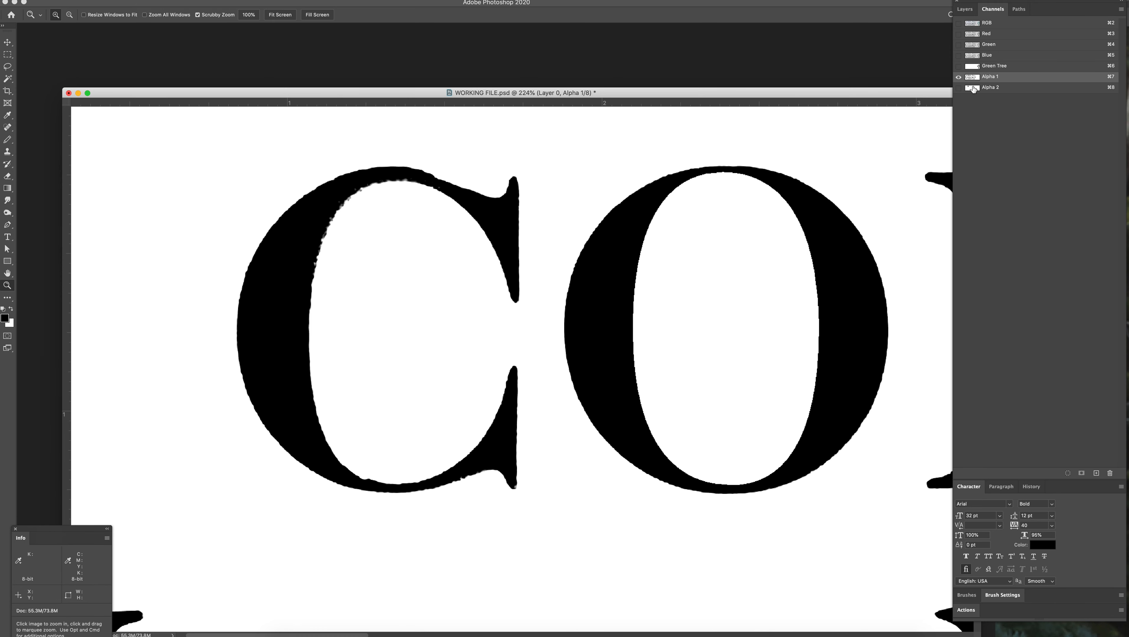
pyautogui.click(1020, 10)
pyautogui.click(990, 25)
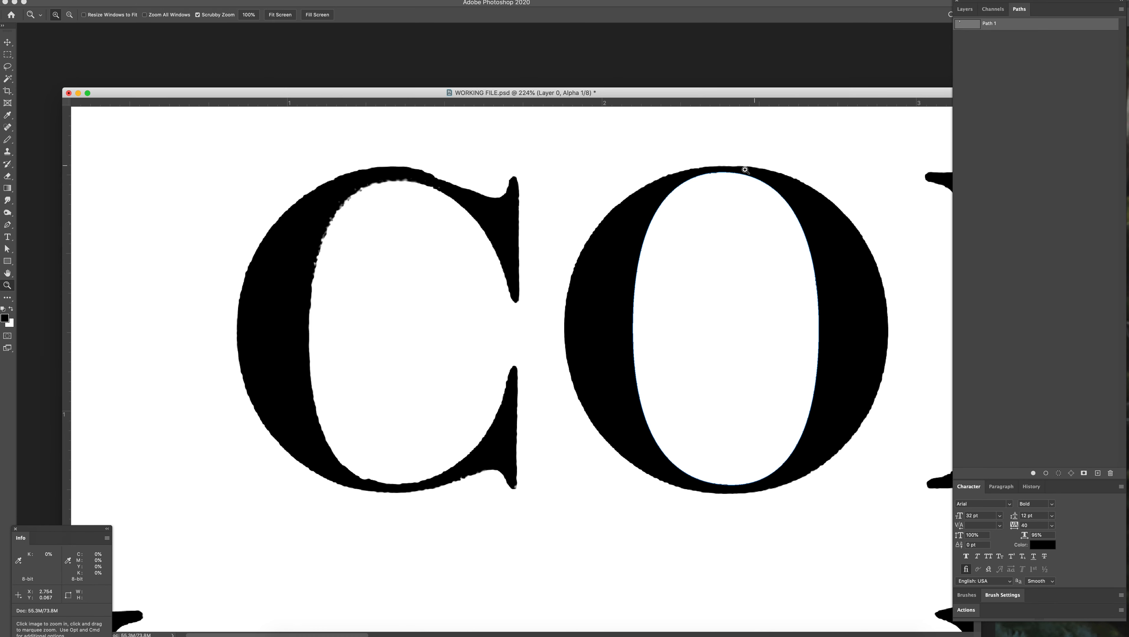
pyautogui.moveTo(664, 201); pyautogui.dragTo(337, 203)
# Step: Adjust the copied oval's top, left and bottom anchor points and upper handle to fit the C's inner curve
pyautogui.press('p')
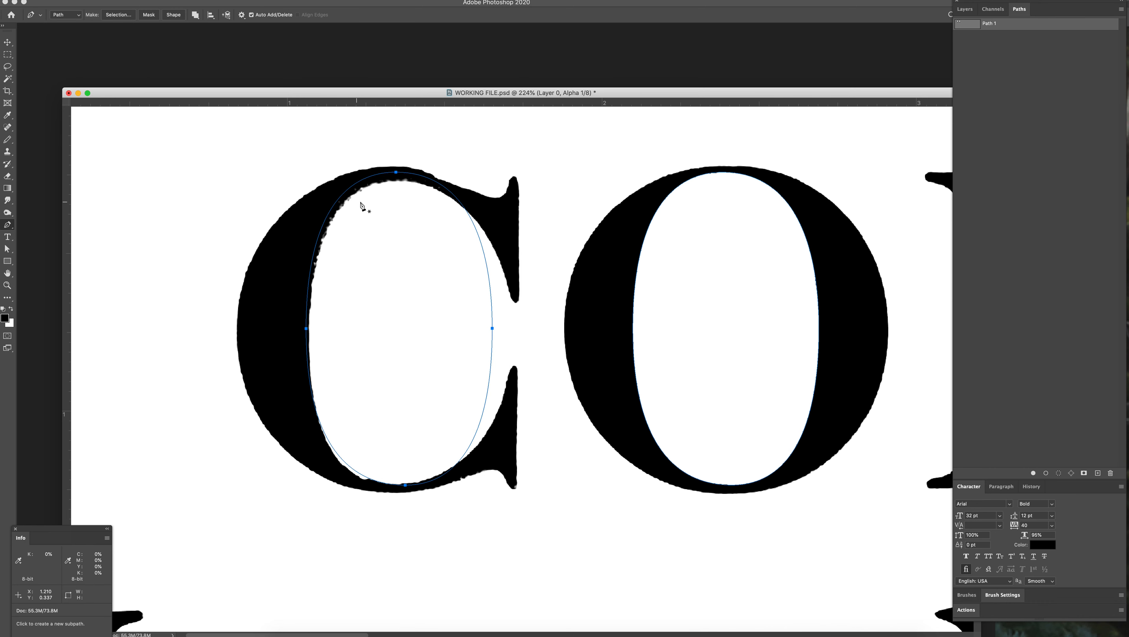
pyautogui.keyDown('super'); pyautogui.click(398, 176); pyautogui.keyUp('super')
pyautogui.moveTo(398, 176); pyautogui.dragTo(398, 184)
pyautogui.moveTo(306, 329); pyautogui.dragTo(309, 328)
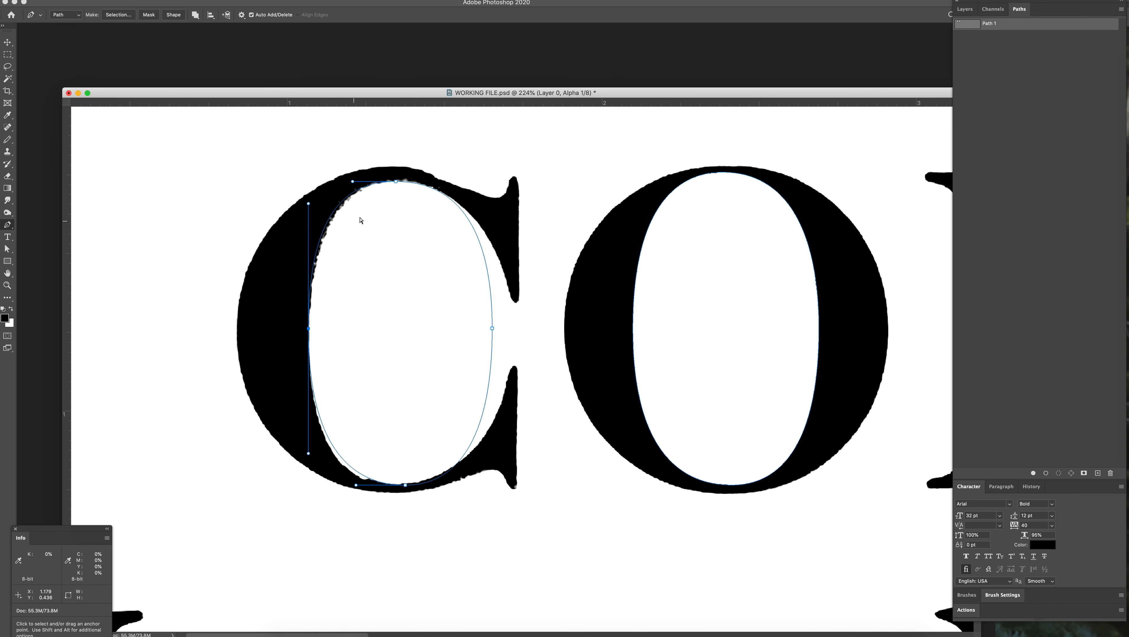
pyautogui.moveTo(352, 181); pyautogui.dragTo(362, 182)
pyautogui.moveTo(405, 485); pyautogui.dragTo(405, 486)
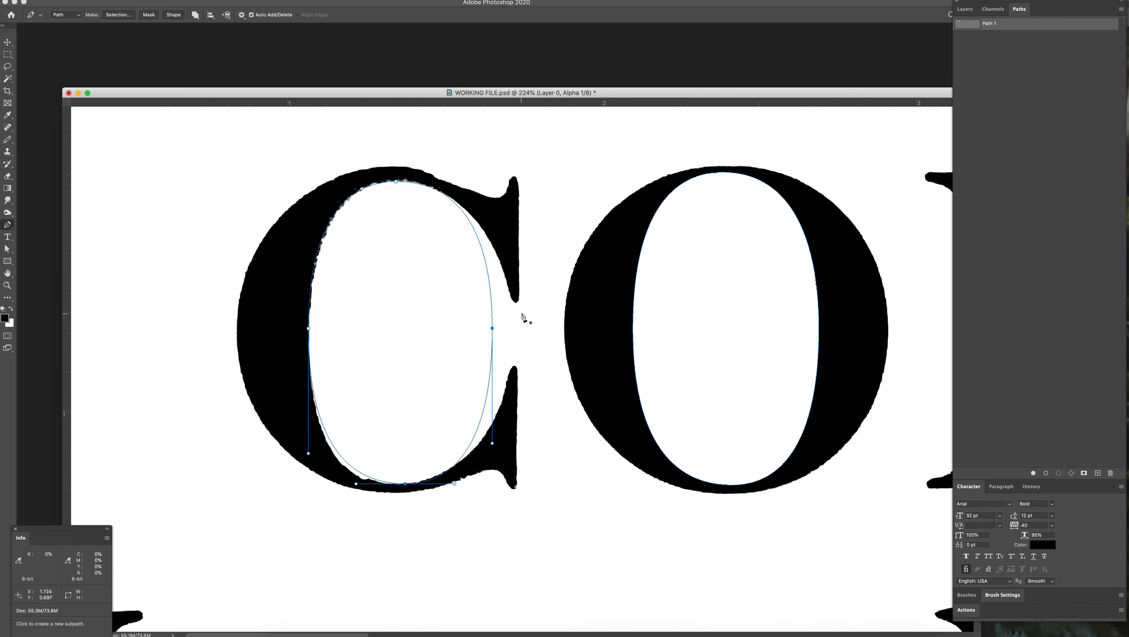
# Step: Load the path as a selection, invert it and paint the C's left inner edge black with the Pencil
pyautogui.click(1059, 474)
pyautogui.click(1051, 276)
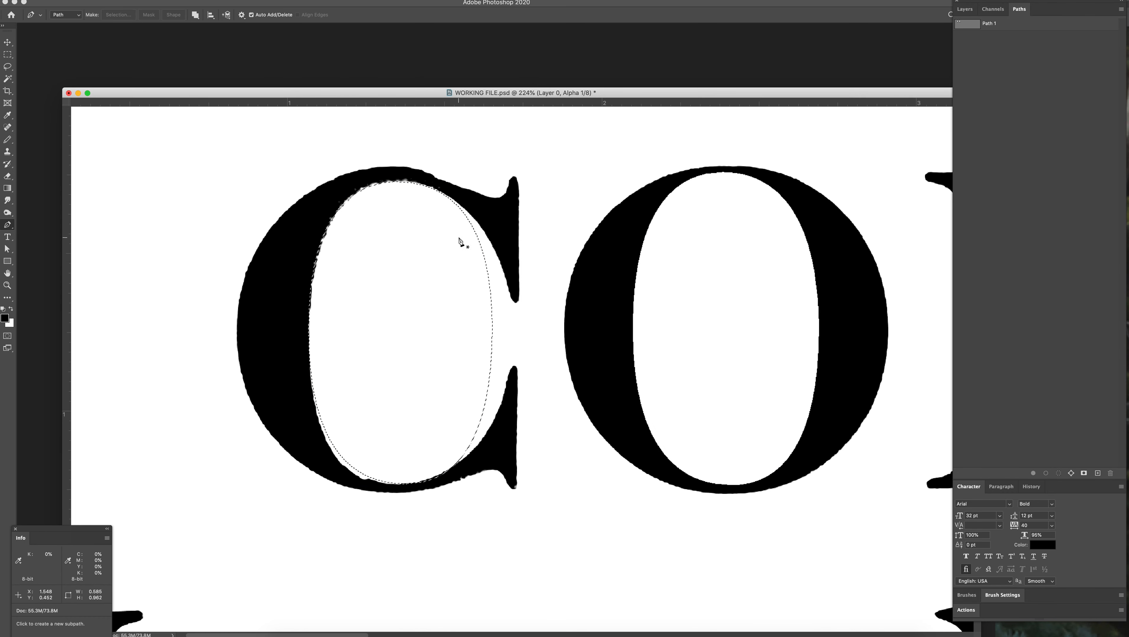
pyautogui.press('b')
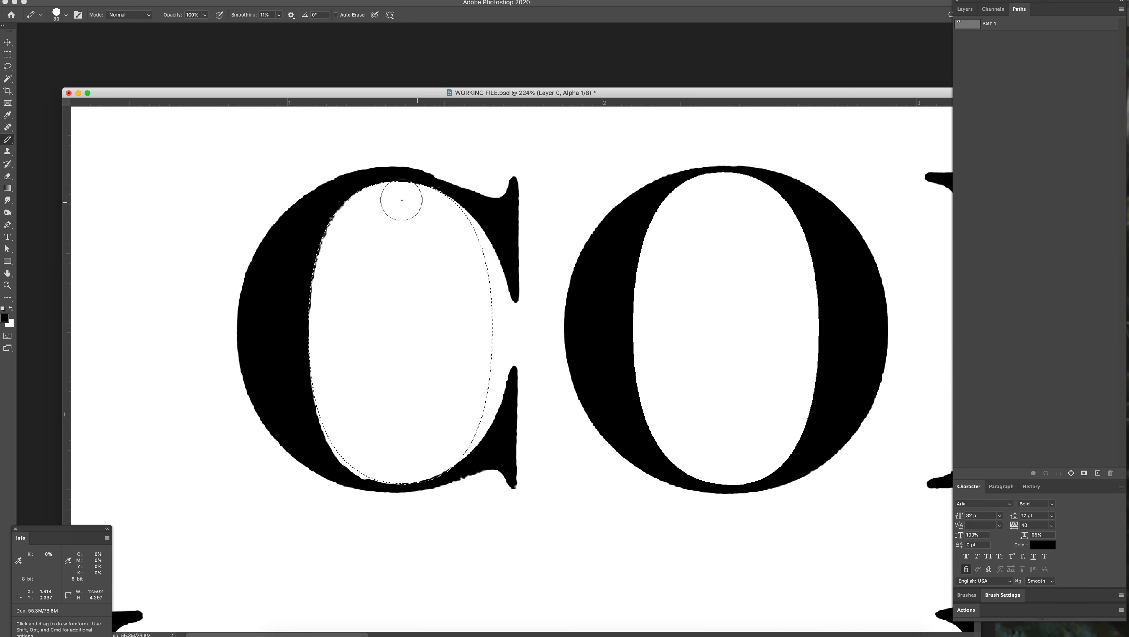
pyautogui.moveTo(308, 375); pyautogui.dragTo(331, 433)
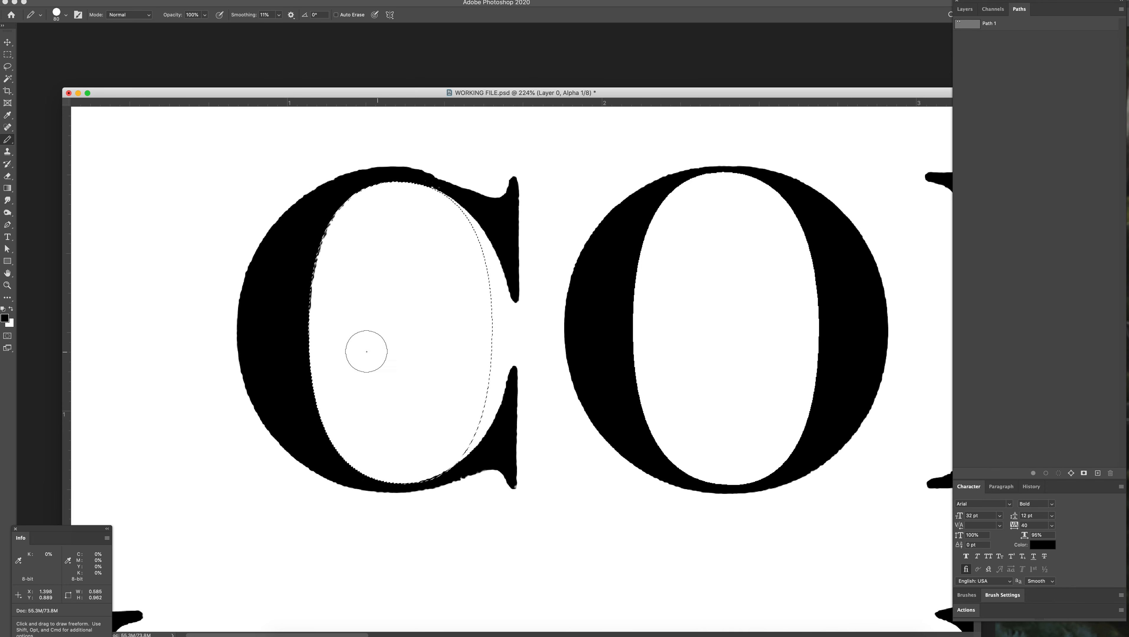
# Step: With the selection inverted back to the oval, paint the inside of the C's edge white and deselect
pyautogui.press('x')
pyautogui.moveTo(326, 280)
pyautogui.mouseDown()
pyautogui.moveTo(321, 332)
pyautogui.moveTo(343, 226)
pyautogui.moveTo(385, 198)
pyautogui.moveTo(411, 201)
pyautogui.moveTo(333, 260)
pyautogui.moveTo(303, 343)
pyautogui.moveTo(336, 436)
pyautogui.moveTo(423, 462)
pyautogui.mouseUp()
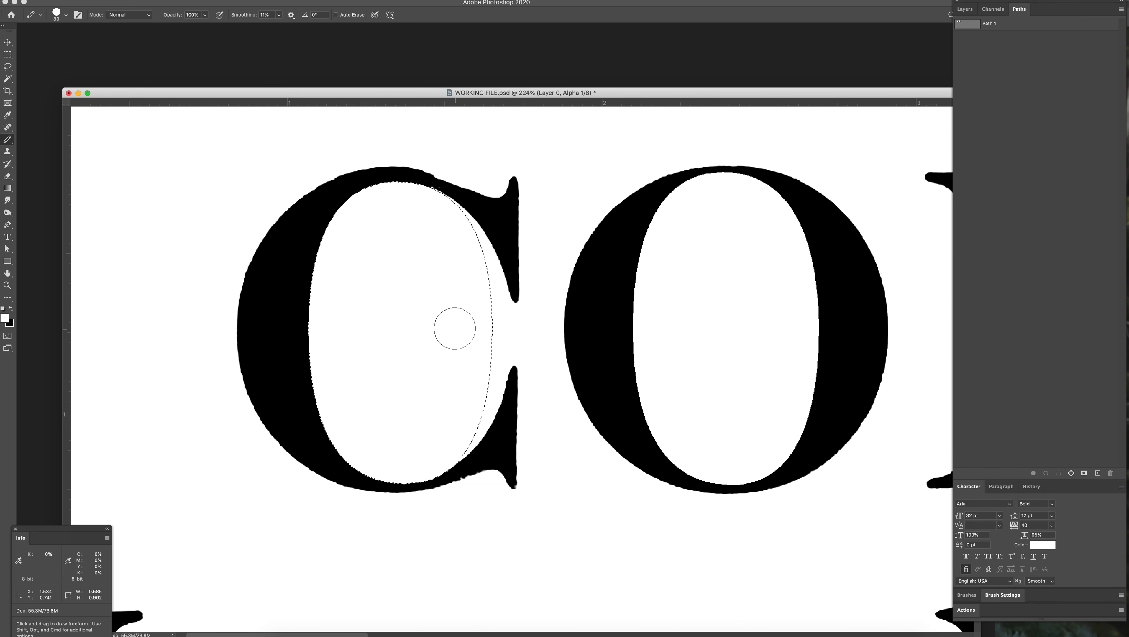
pyautogui.press('super+d')
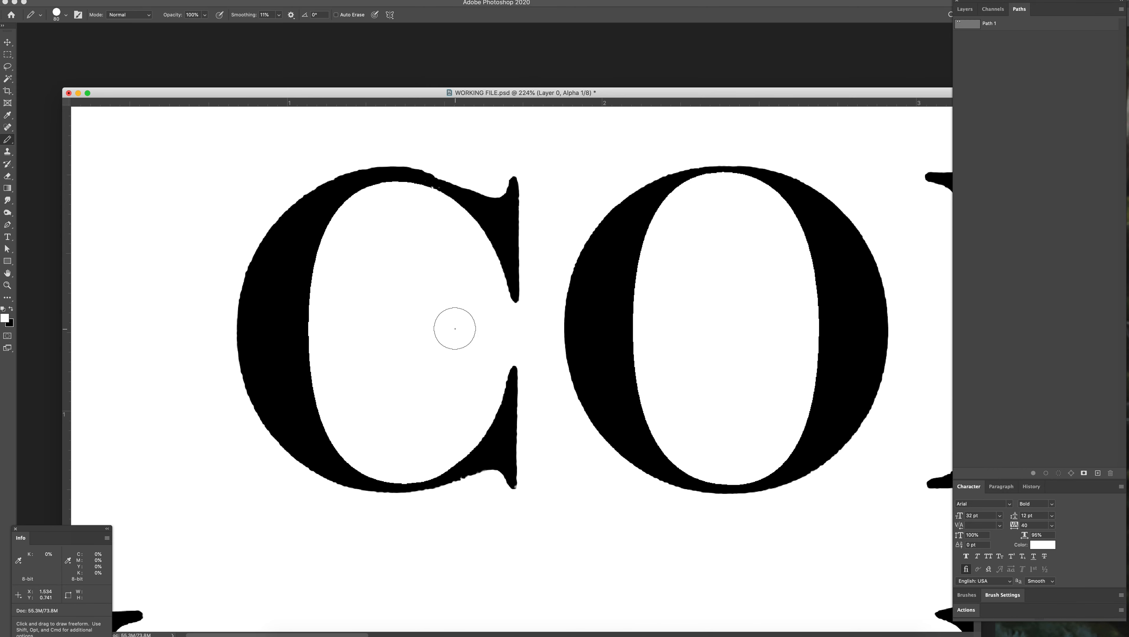
pyautogui.click(968, 10)
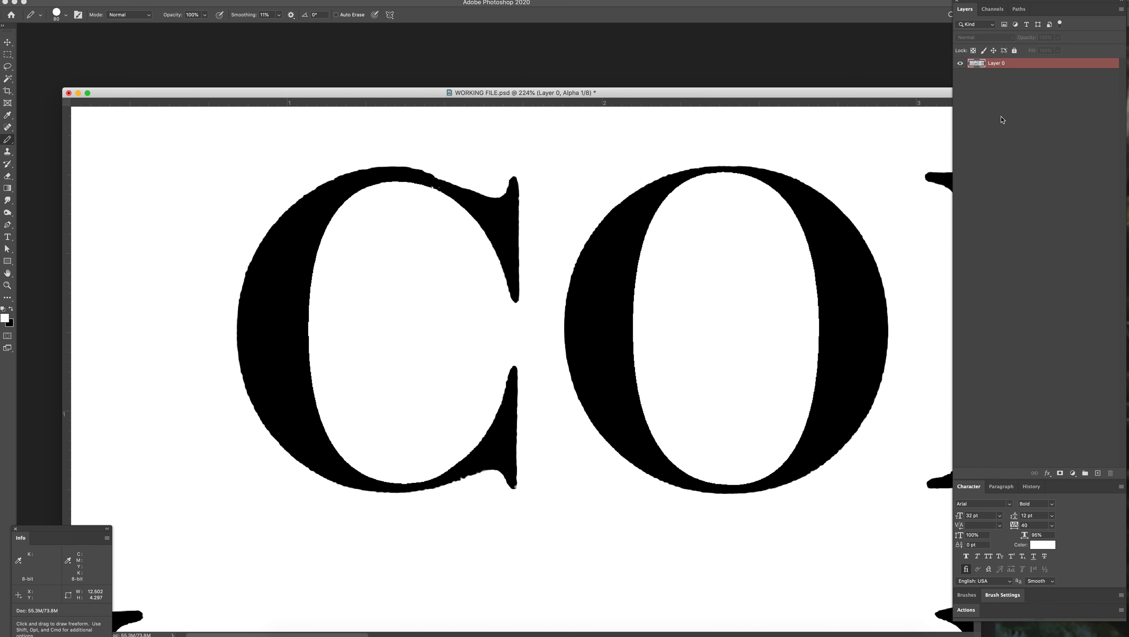
pyautogui.click(992, 9)
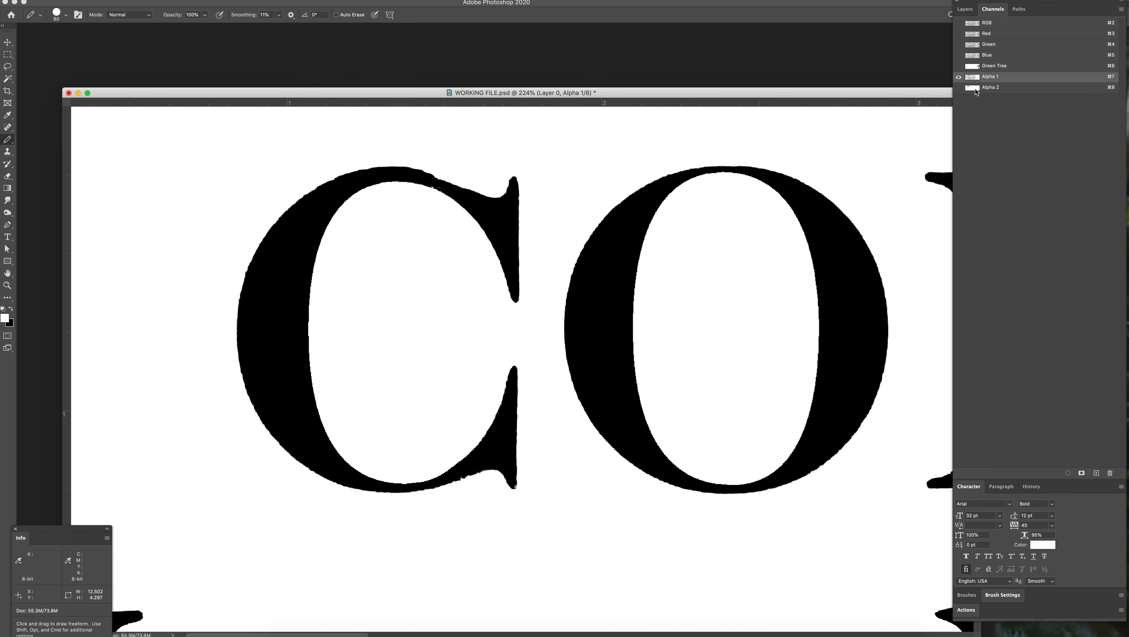
# Step: Load the Alpha 1 channel as a selection, return to the composite image, add a new layer and hide Layer 0
pyautogui.keyDown('super'); pyautogui.click(973, 77); pyautogui.keyUp('super')
pyautogui.click(977, 23)
pyautogui.click(965, 9)
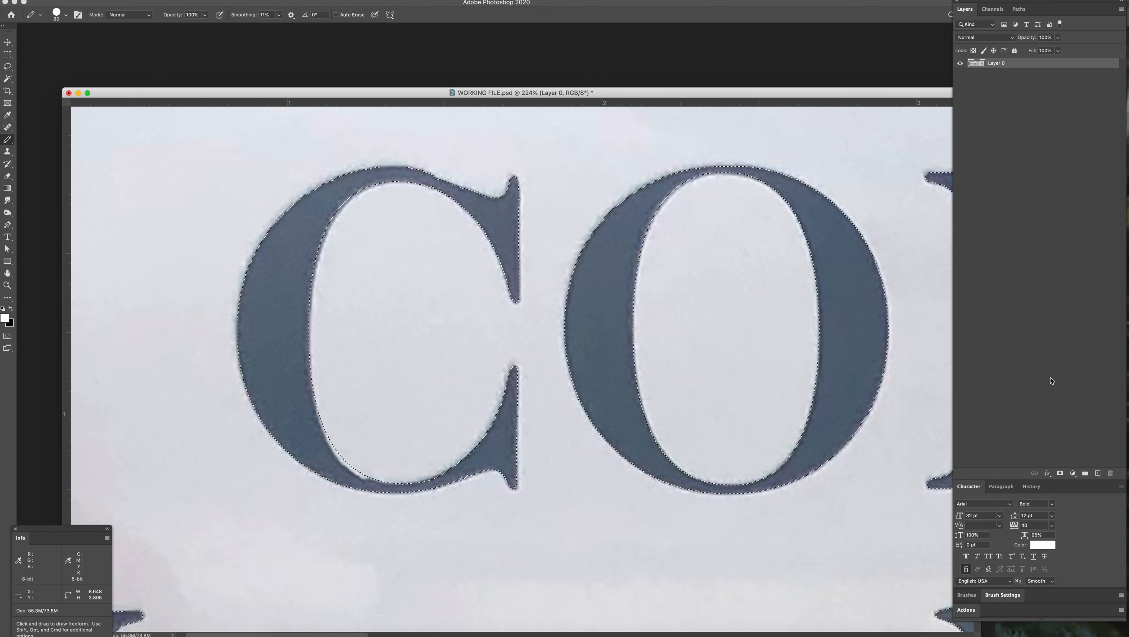
pyautogui.click(1098, 473)
pyautogui.click(962, 74)
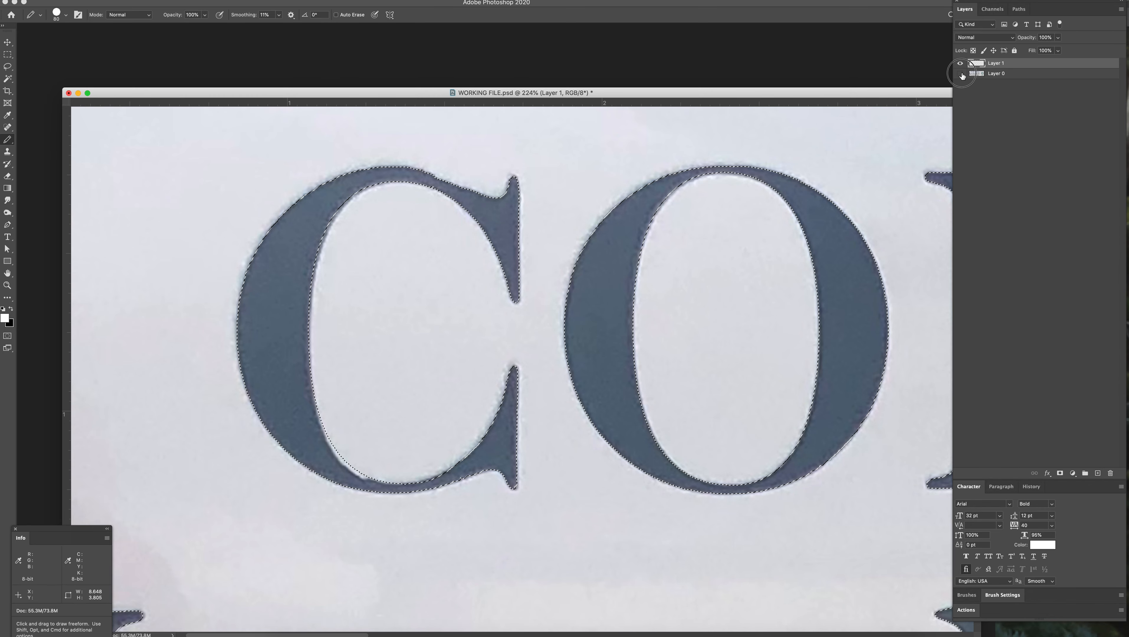
# Step: Fill the lettering selection with black on the new layer and deselect
pyautogui.press('x')
pyautogui.hotkey('alt', 'BackSpace')
pyautogui.press('super+d')
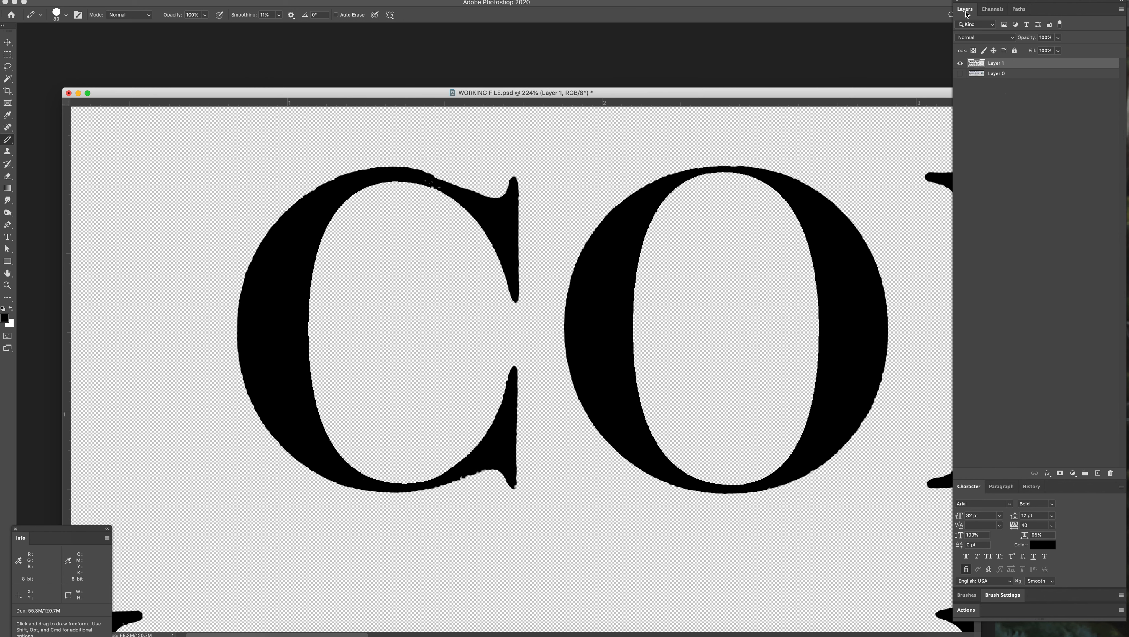
pyautogui.click(985, 10)
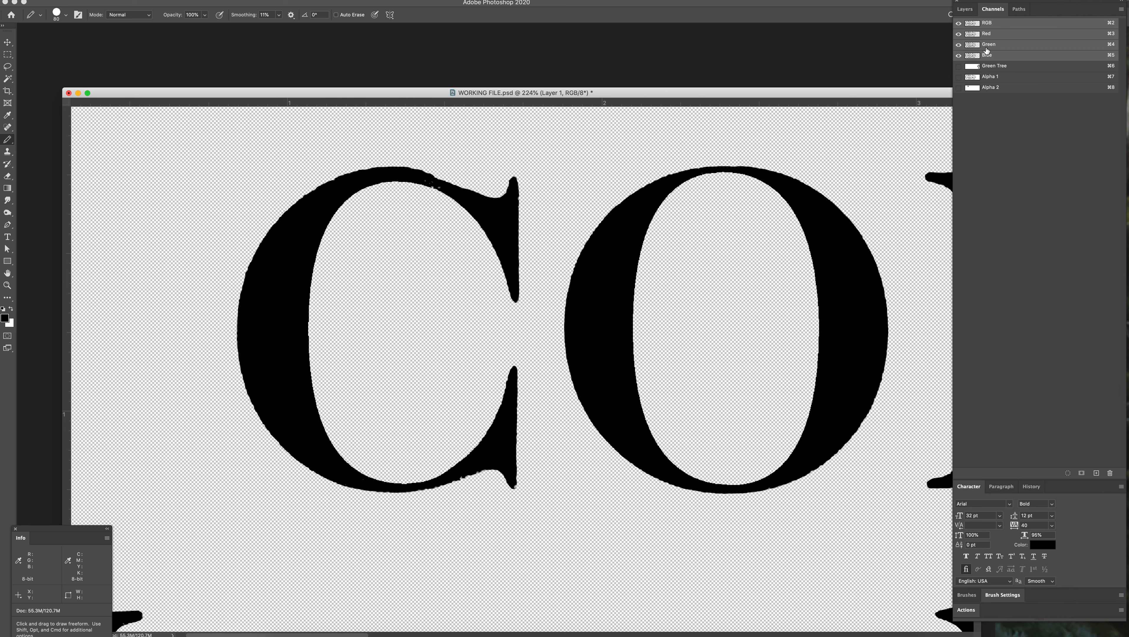
pyautogui.click(974, 26)
pyautogui.click(967, 10)
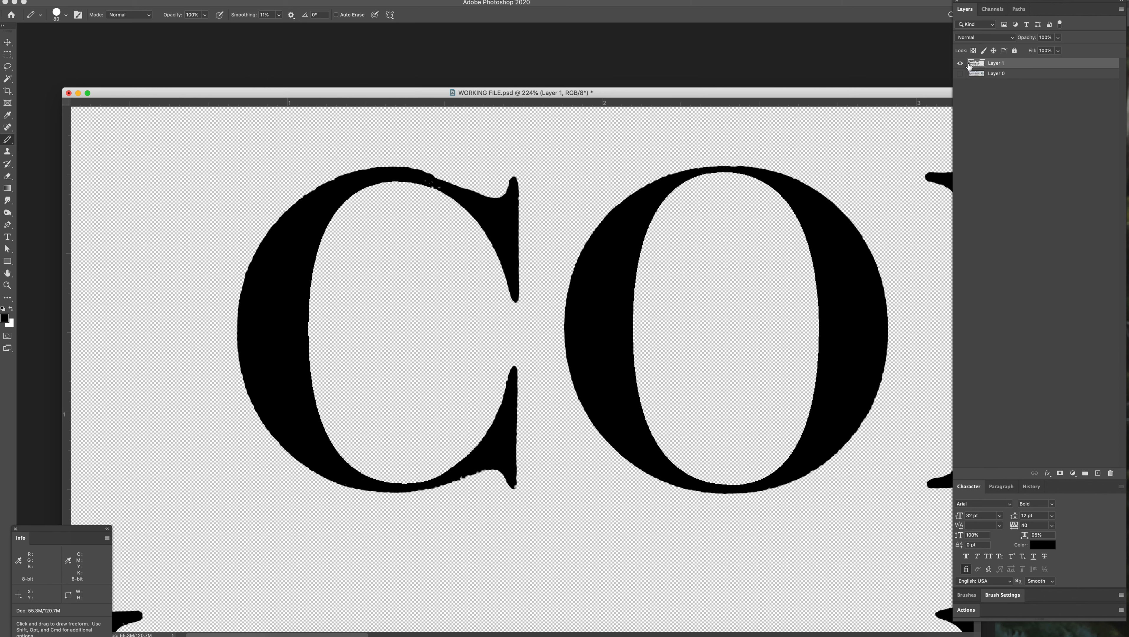
# Step: Try shifting the black lettering on Layer 1 and undo the move
pyautogui.press('alt')
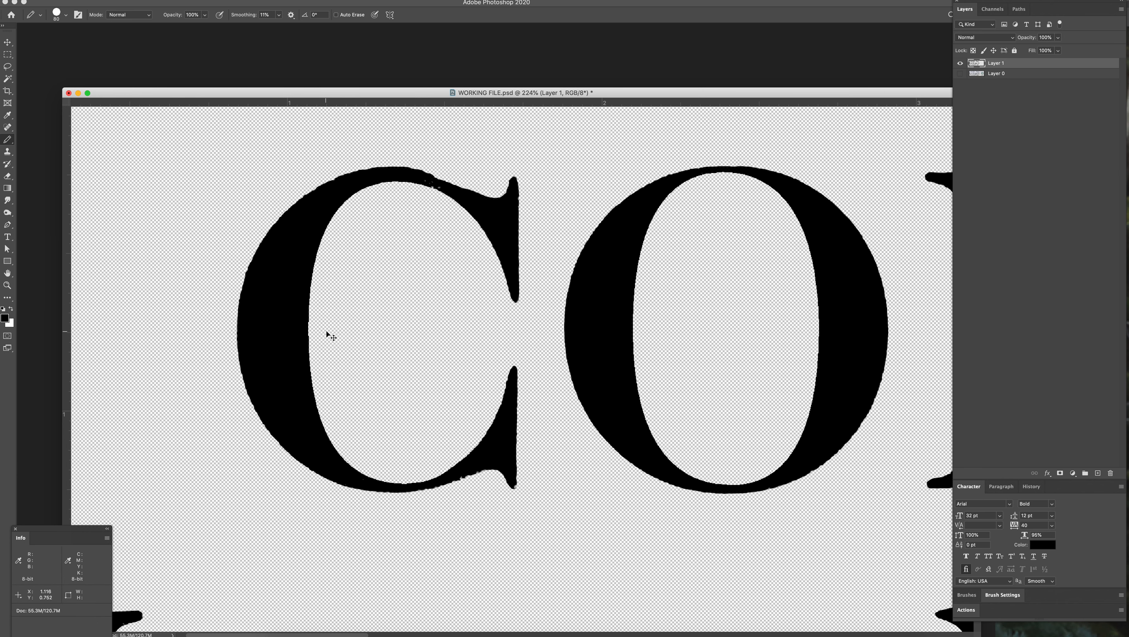
pyautogui.moveTo(283, 327); pyautogui.dragTo(307, 310)
pyautogui.press('super+z')
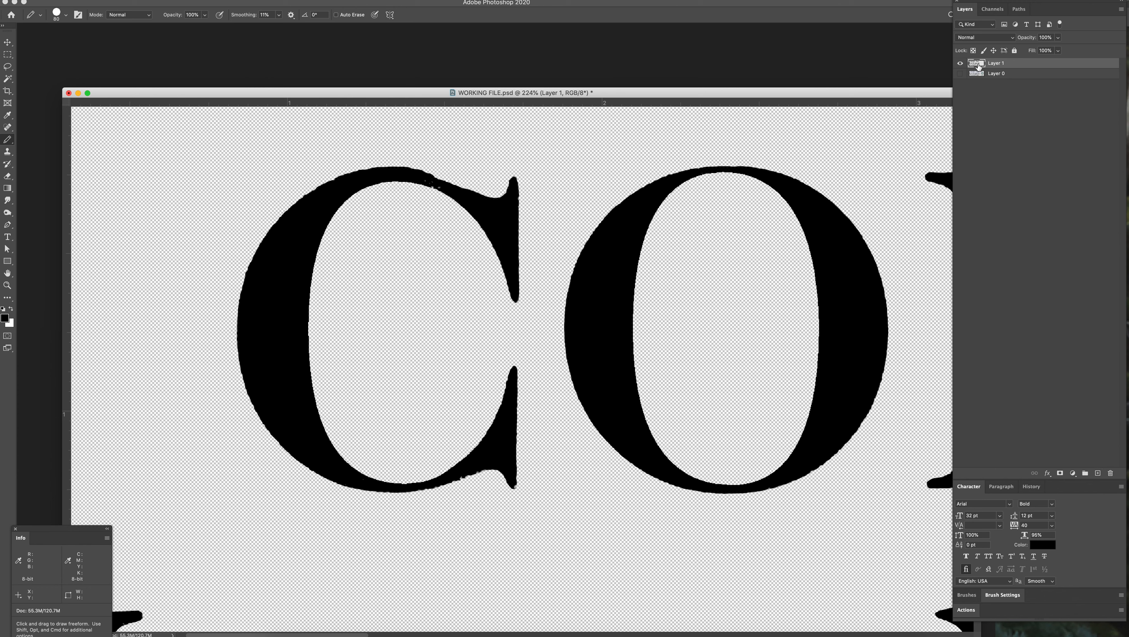
# Step: Add a new layer beneath Layer 1 and paint a white Pencil patch across the C's left outer edge
pyautogui.click(1098, 474)
pyautogui.moveTo(984, 66); pyautogui.dragTo(981, 80)
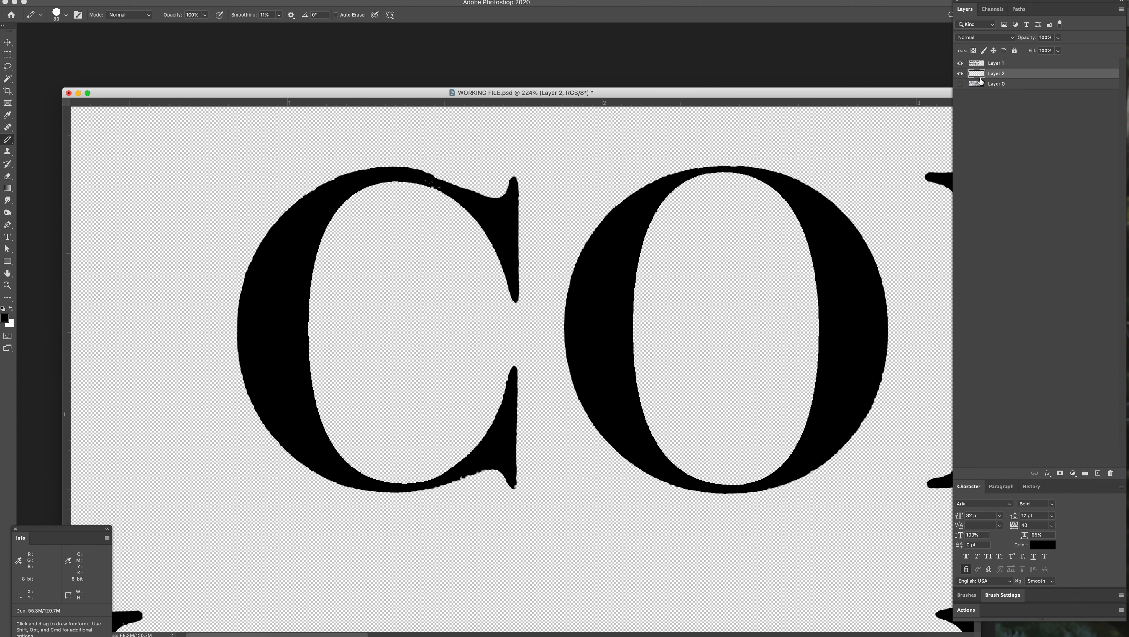
pyautogui.press('x')
pyautogui.moveTo(186, 333)
pyautogui.mouseDown()
pyautogui.moveTo(240, 256)
pyautogui.moveTo(205, 301)
pyautogui.moveTo(198, 351)
pyautogui.moveTo(220, 355)
pyautogui.moveTo(240, 250)
pyautogui.mouseUp()
pyautogui.moveTo(134, 245)
pyautogui.mouseDown()
pyautogui.moveTo(210, 218)
pyautogui.moveTo(226, 251)
pyautogui.mouseUp()
# Step: Select the white patch on Layer 2 with the Magic Wand, check its outline behind the C and deselect
pyautogui.press('w')
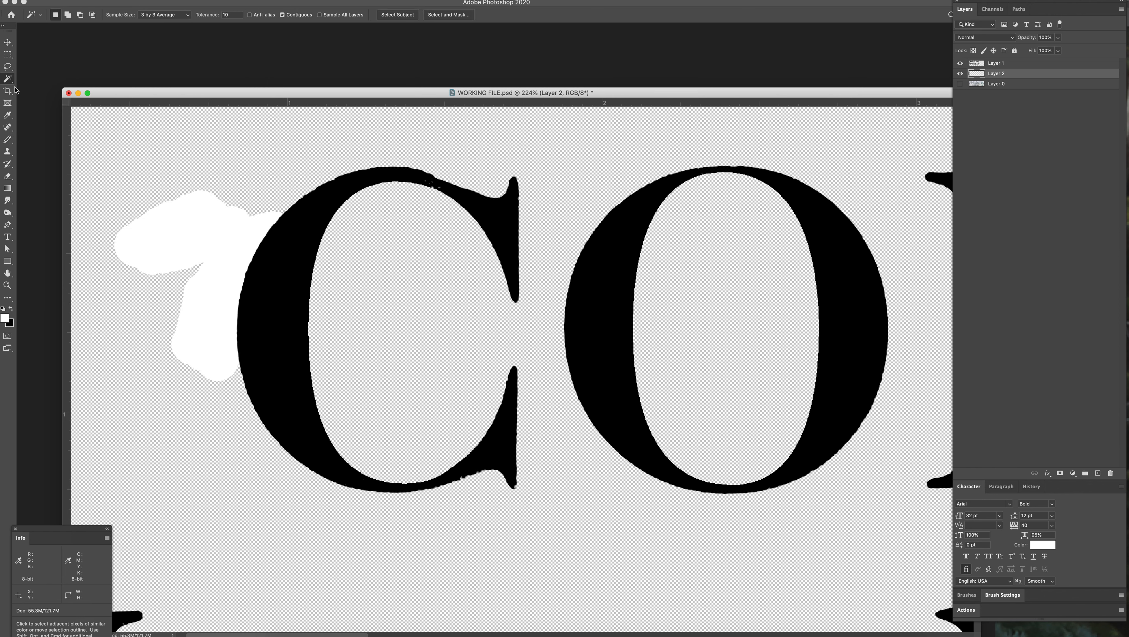
pyautogui.click(181, 214)
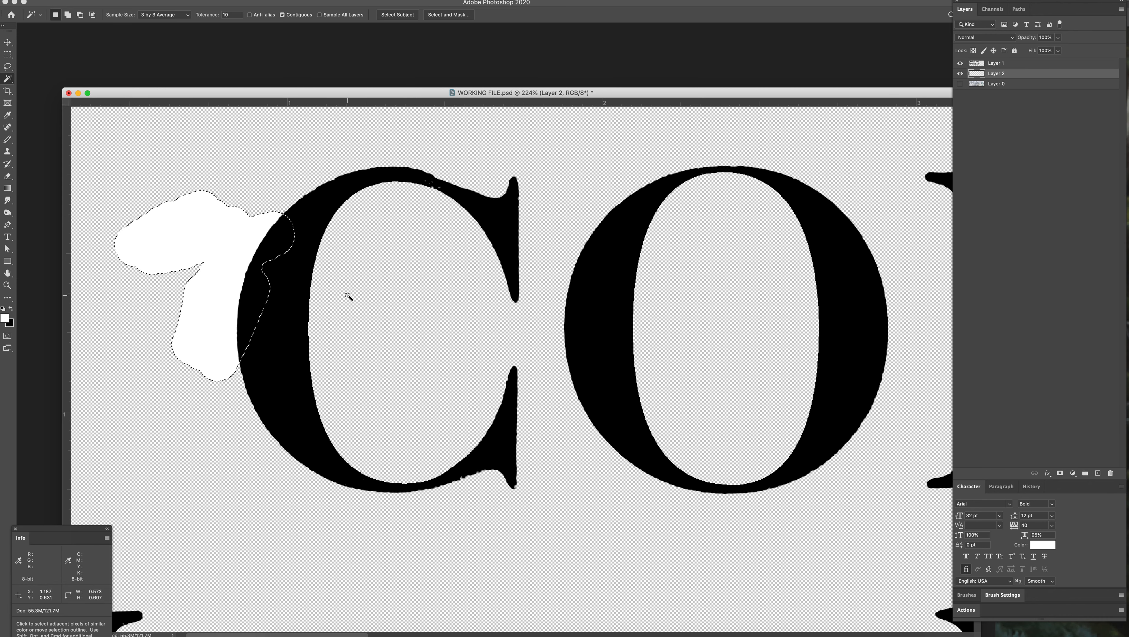
pyautogui.hscroll(-3, 347, 295)
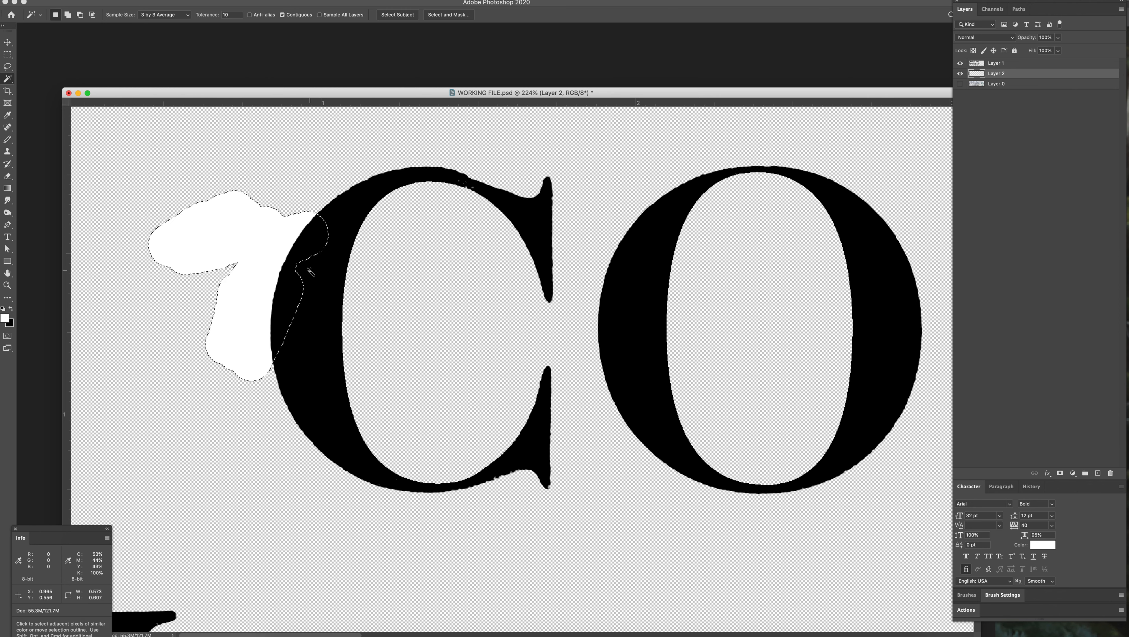
pyautogui.press('super+d')
# Step: Toggle the visibility of Layer 2 and Layer 1, delete the white-painted Layer 2 and reselect Layer 1
pyautogui.click(960, 74)
pyautogui.click(960, 73)
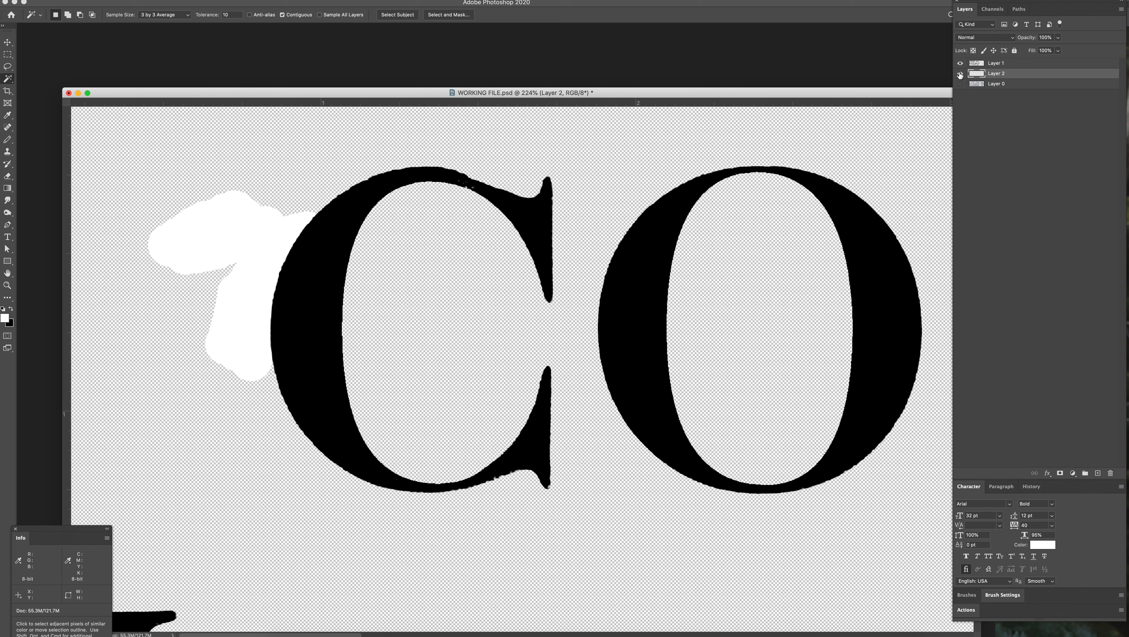
pyautogui.click(960, 62)
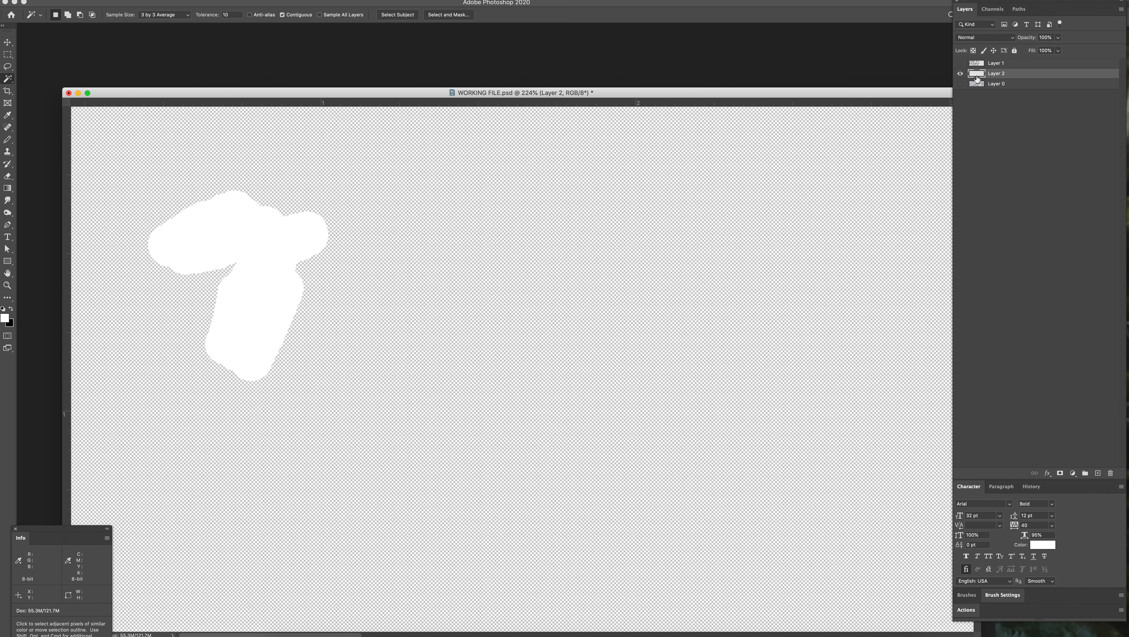
pyautogui.click(960, 63)
pyautogui.moveTo(977, 74); pyautogui.dragTo(1111, 473)
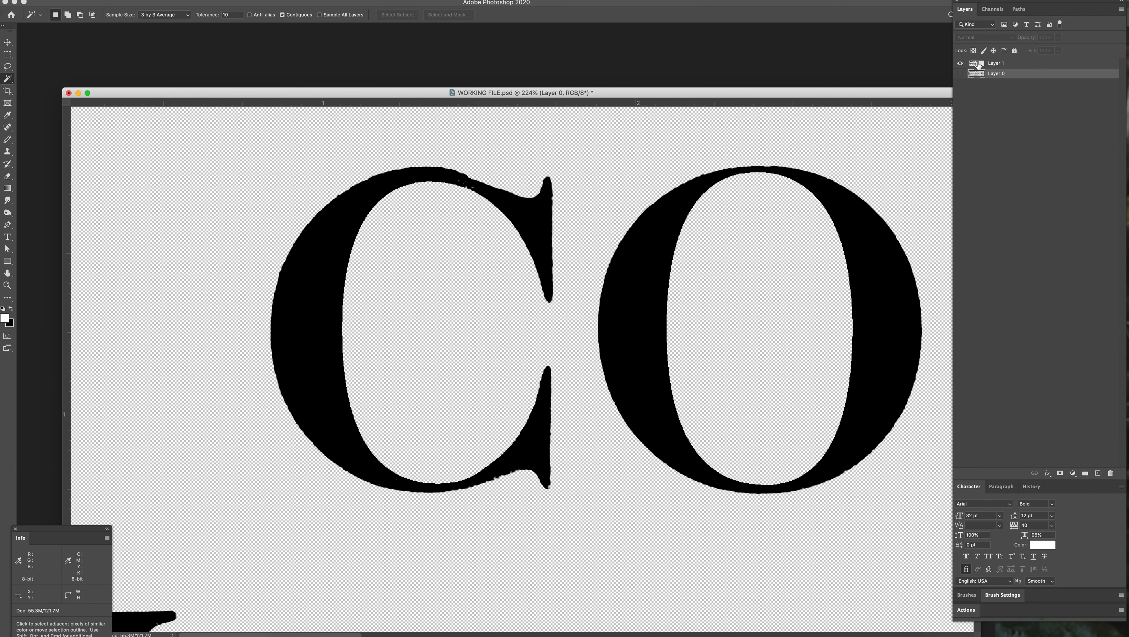
pyautogui.click(978, 66)
# Step: Examine the black lettering on its transparent layer, both close up and with the whole sign in view
pyautogui.hscroll(3, 504, 272)
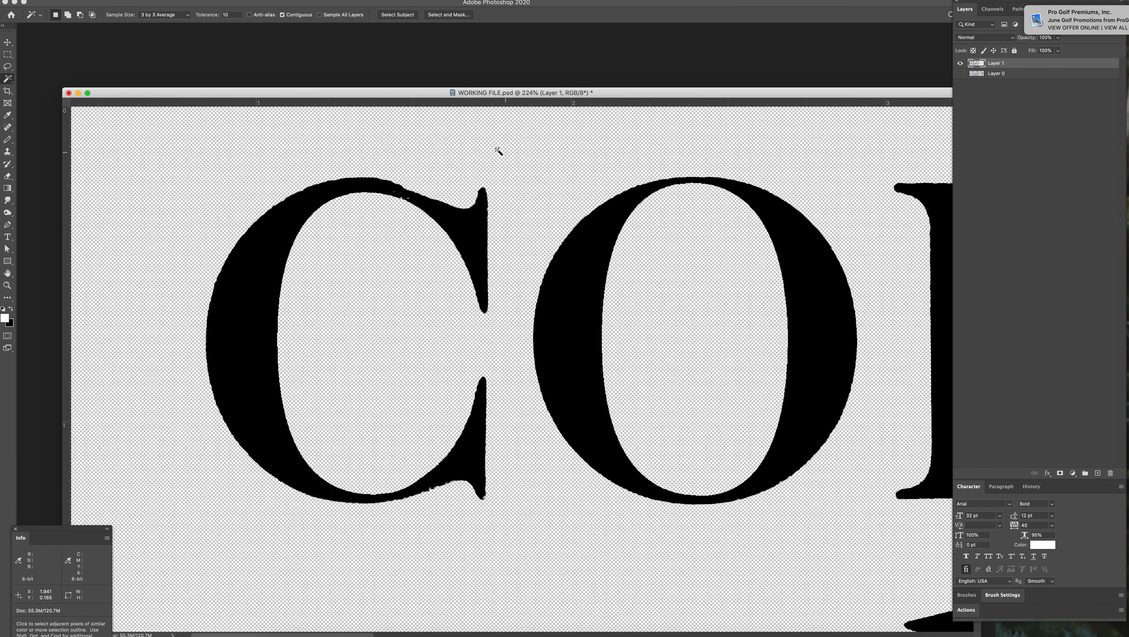
pyautogui.press('z')
pyautogui.moveTo(568, 277); pyautogui.dragTo(126, 281)
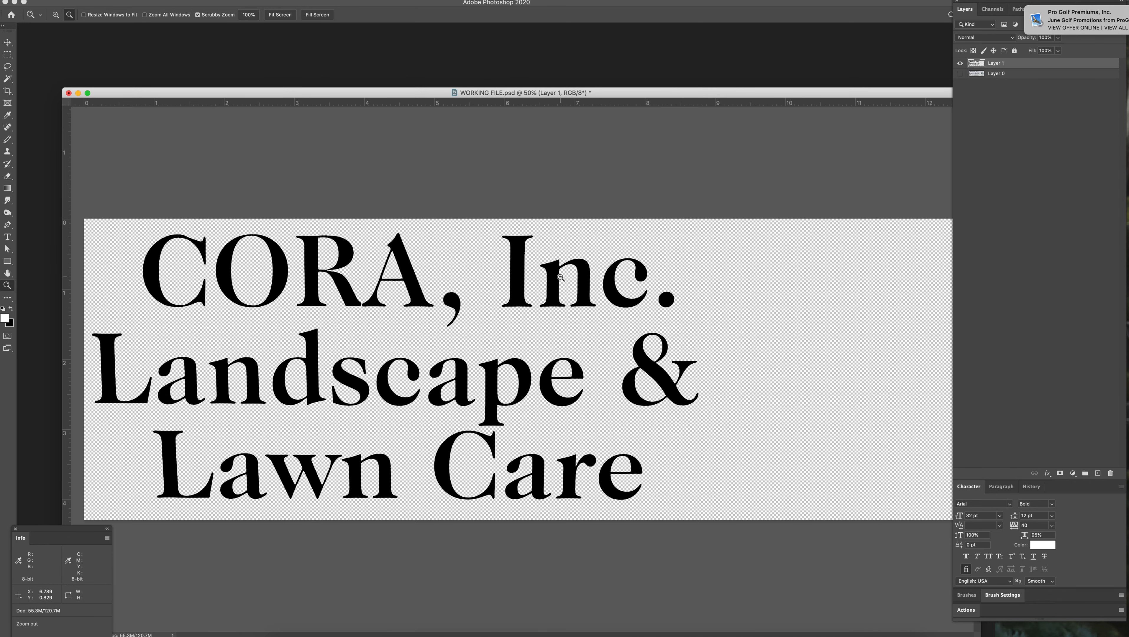
pyautogui.click(158, 263)
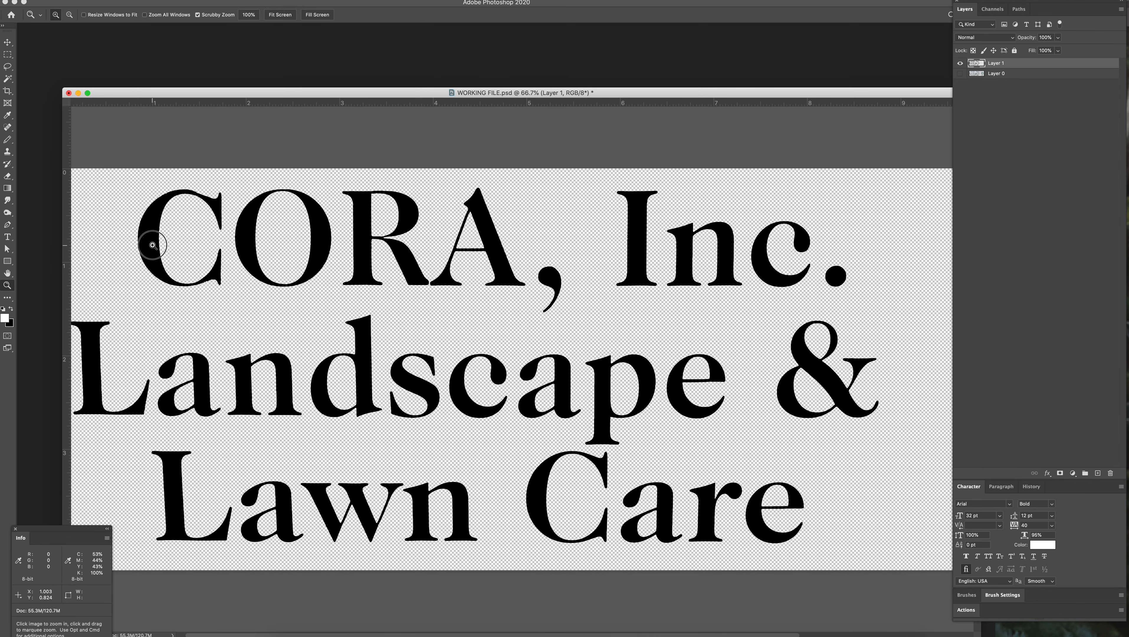
pyautogui.click(159, 263)
pyautogui.hscroll(-3, 255, 245)
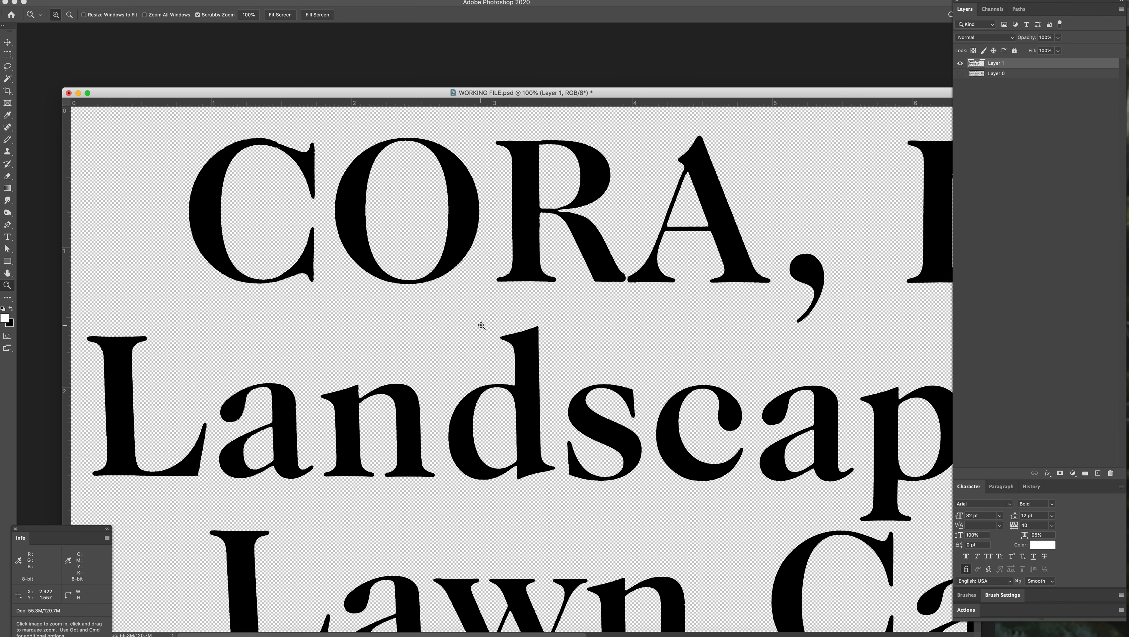
pyautogui.press('super+0')
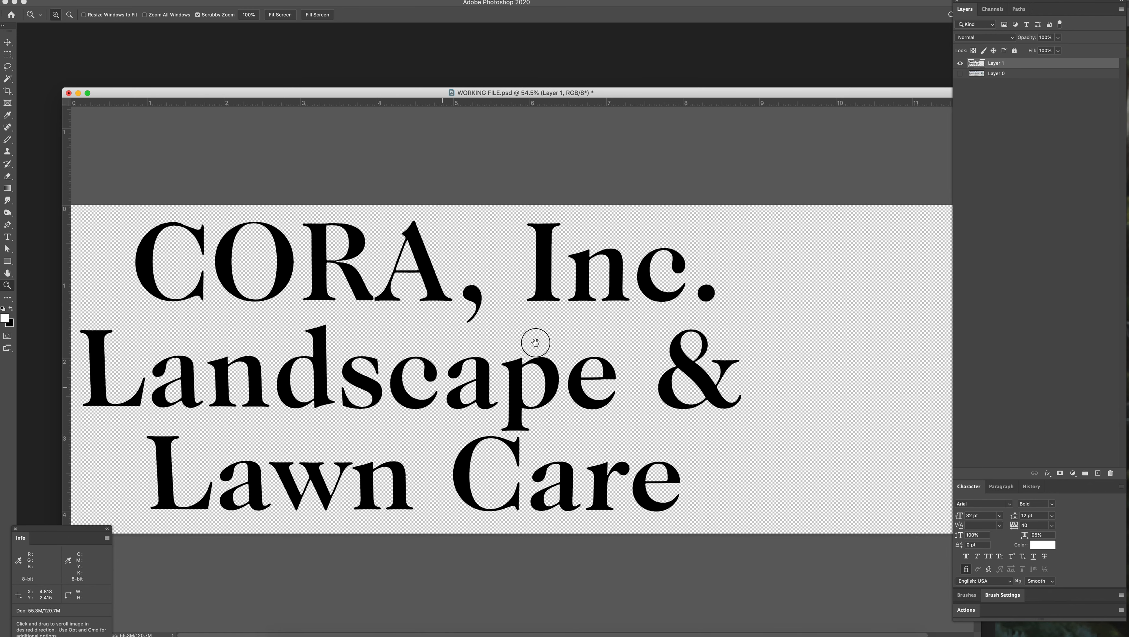
pyautogui.moveTo(418, 96); pyautogui.dragTo(483, 79)
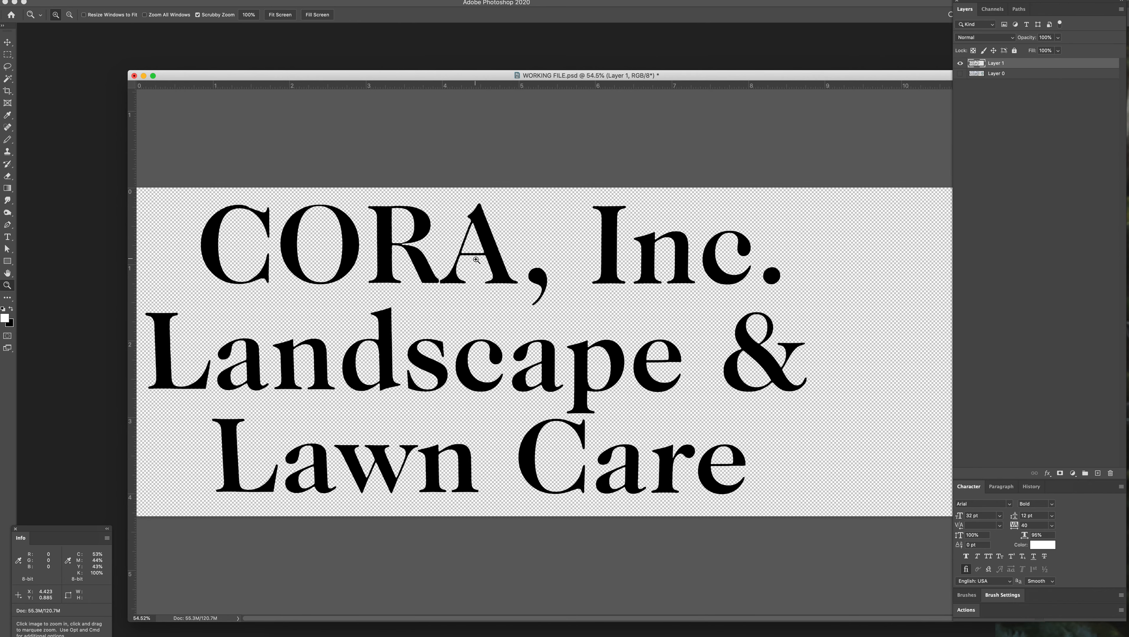